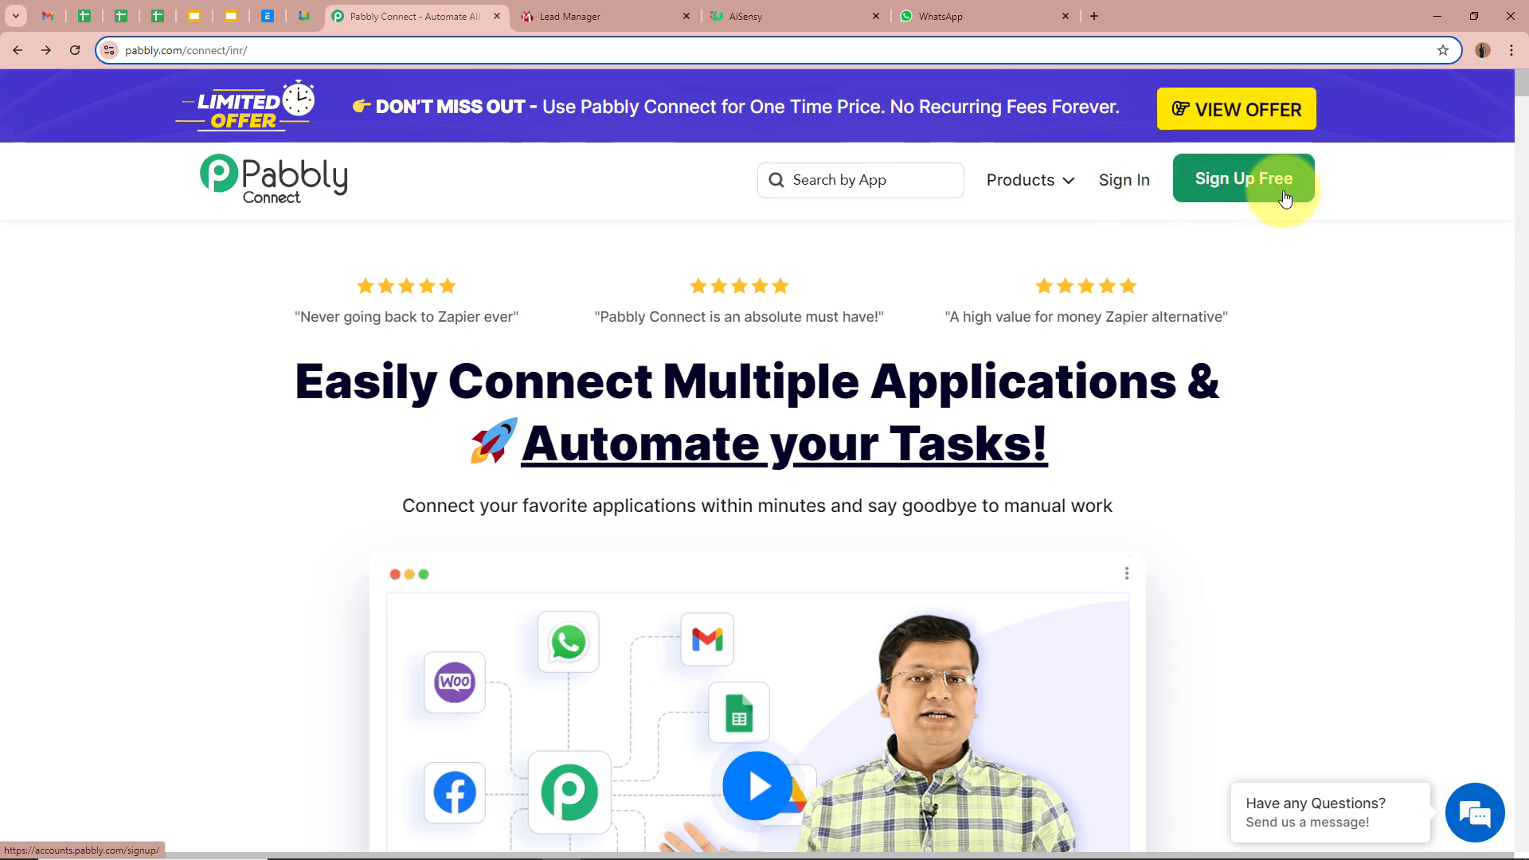
- Sign in to Pabbly and launch Pabbly Connect from the All Pabbly Apps list
left_click(1114, 181)
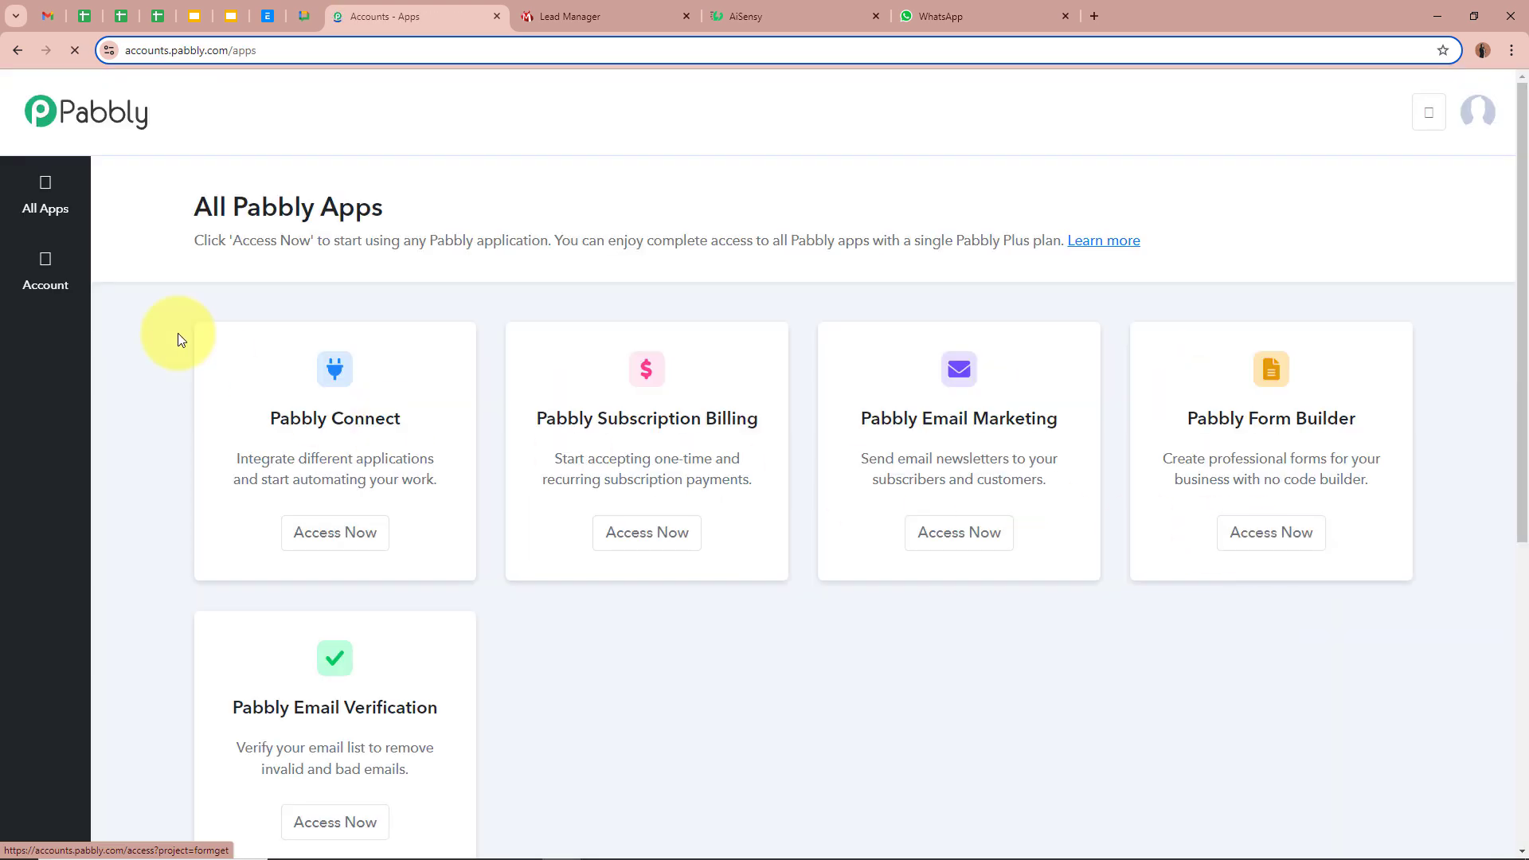
left_click_drag(204, 205, 459, 203)
left_click(459, 203)
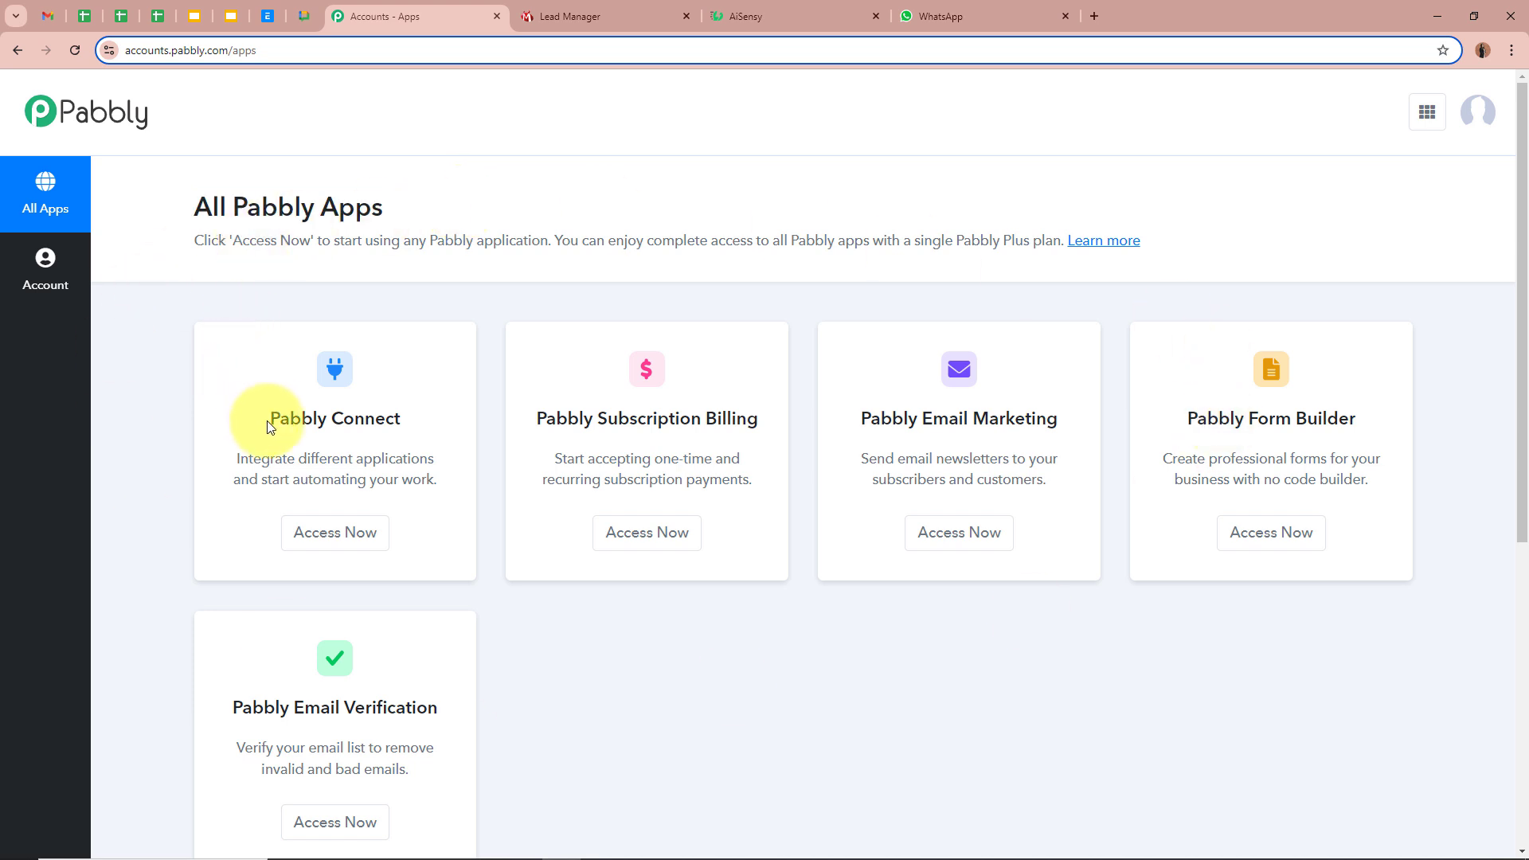
left_click_drag(262, 417, 422, 418)
left_click(422, 418)
left_click(348, 543)
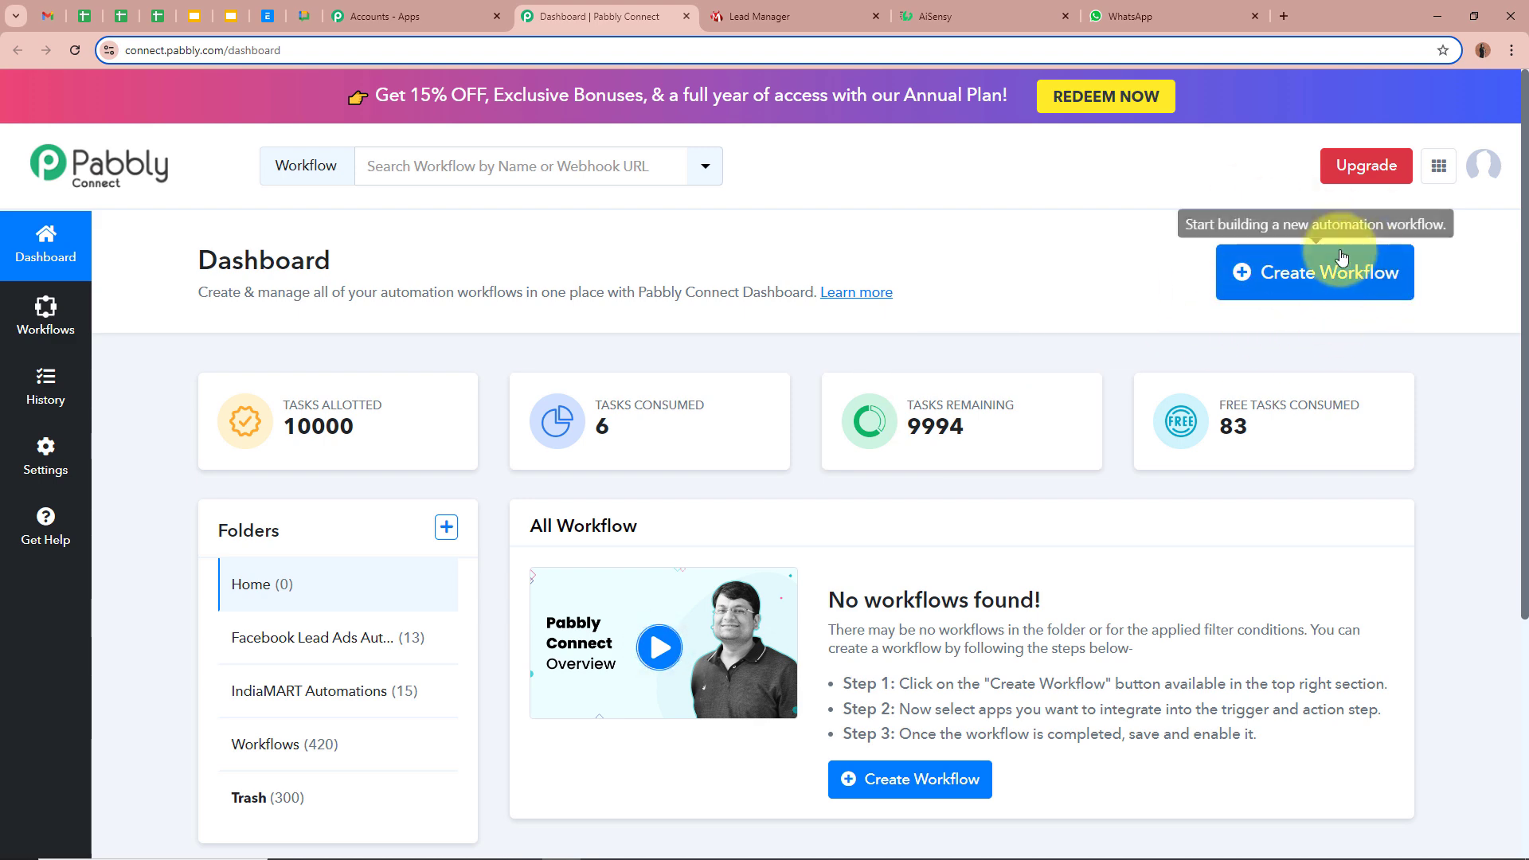
- Create the workflow 'Send Automated WhatsApp Message to IndiaMART Enquiries' in the IndiaMART Automations folder
left_click(1340, 285)
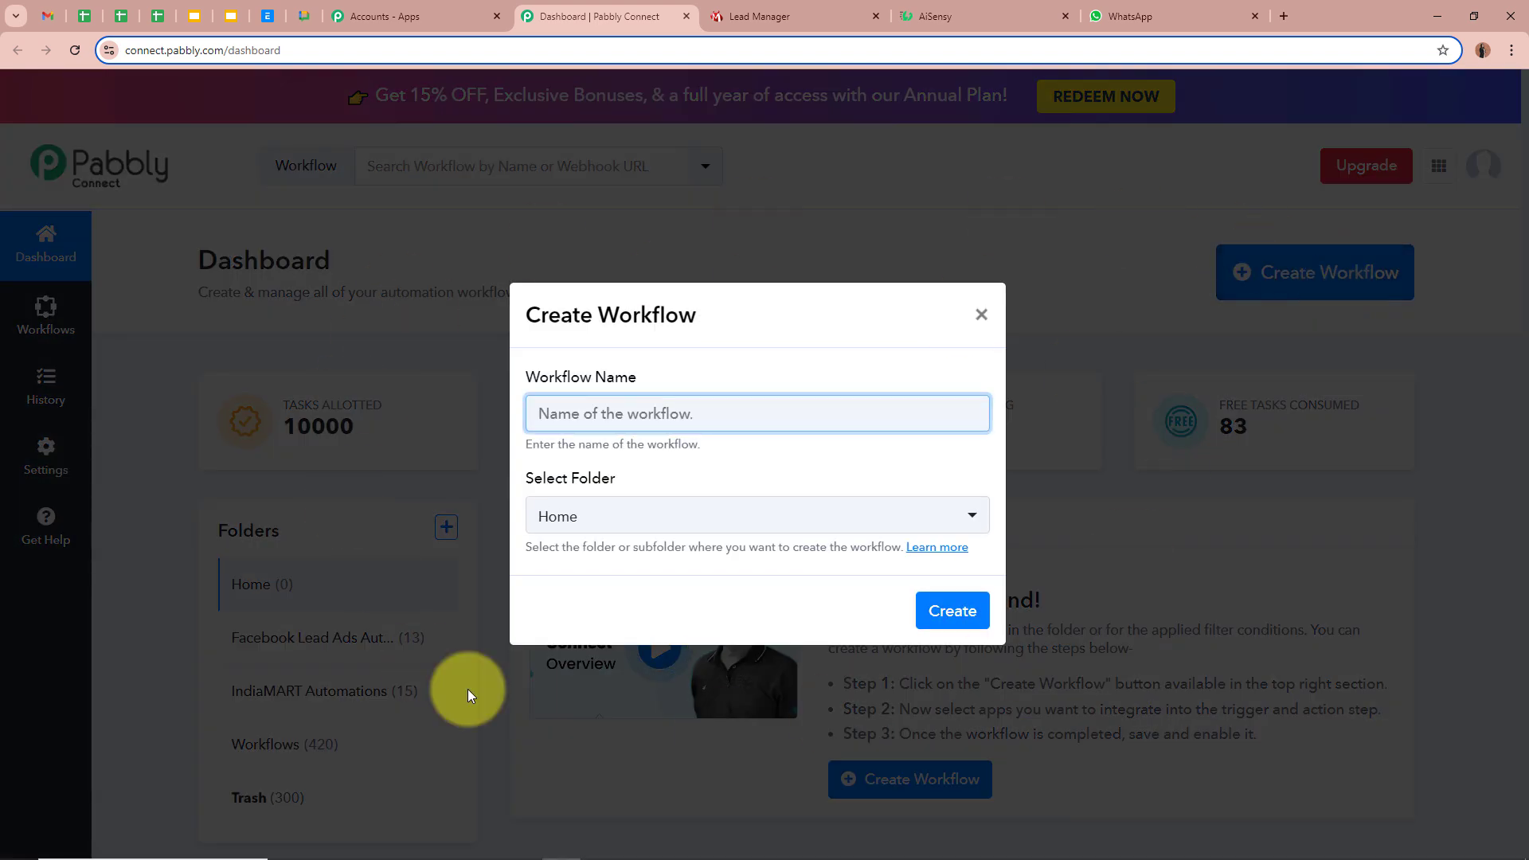
left_click_drag(528, 376, 633, 381)
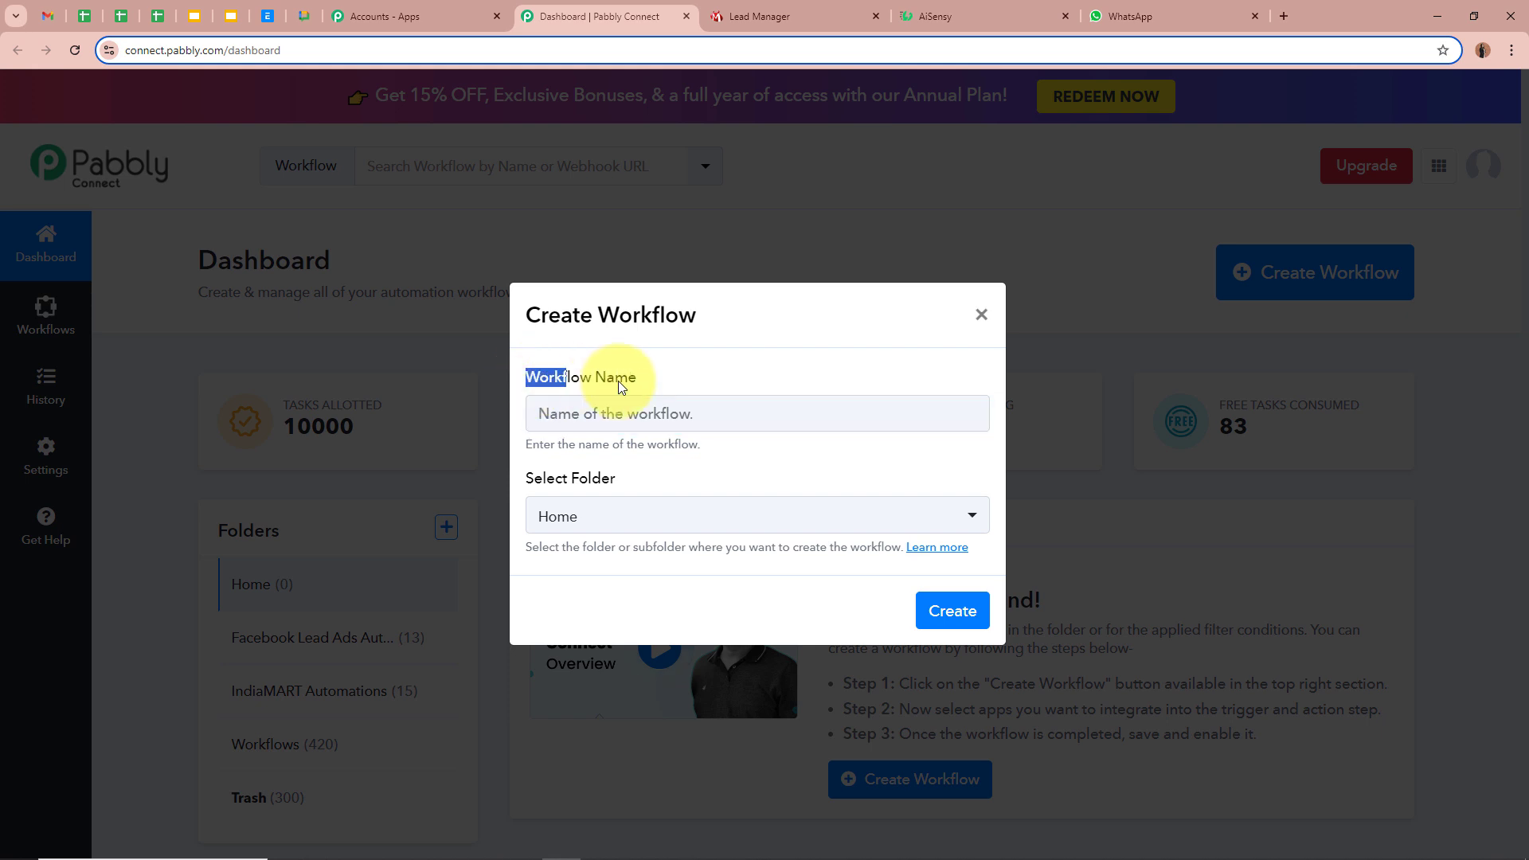
left_click_drag(528, 483, 637, 479)
left_click(629, 414)
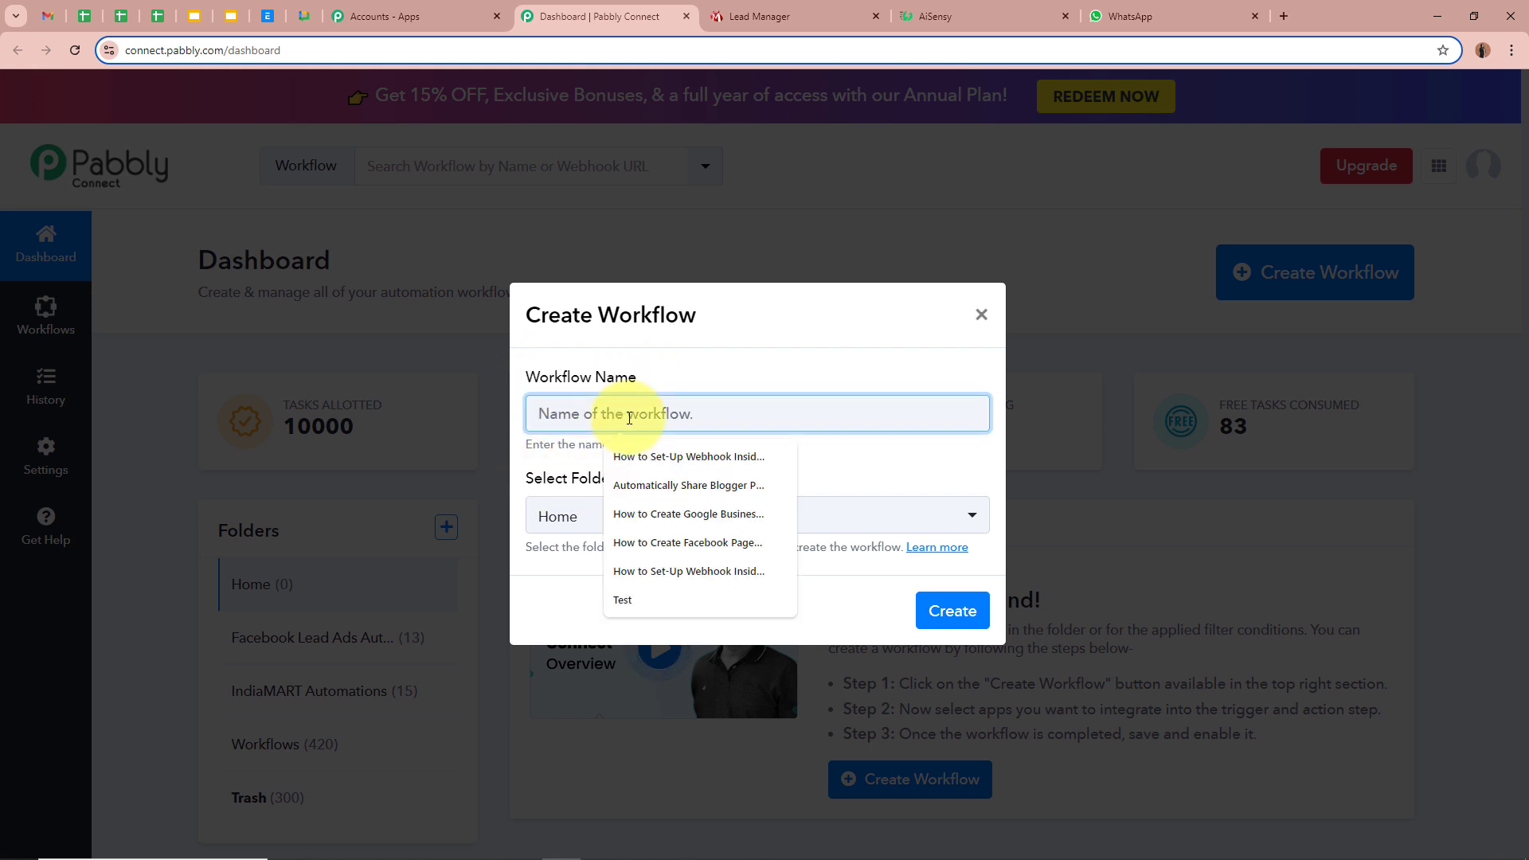
type("Send Automated WhatsApp Message to IndiaMART Enquiries")
key("Home")
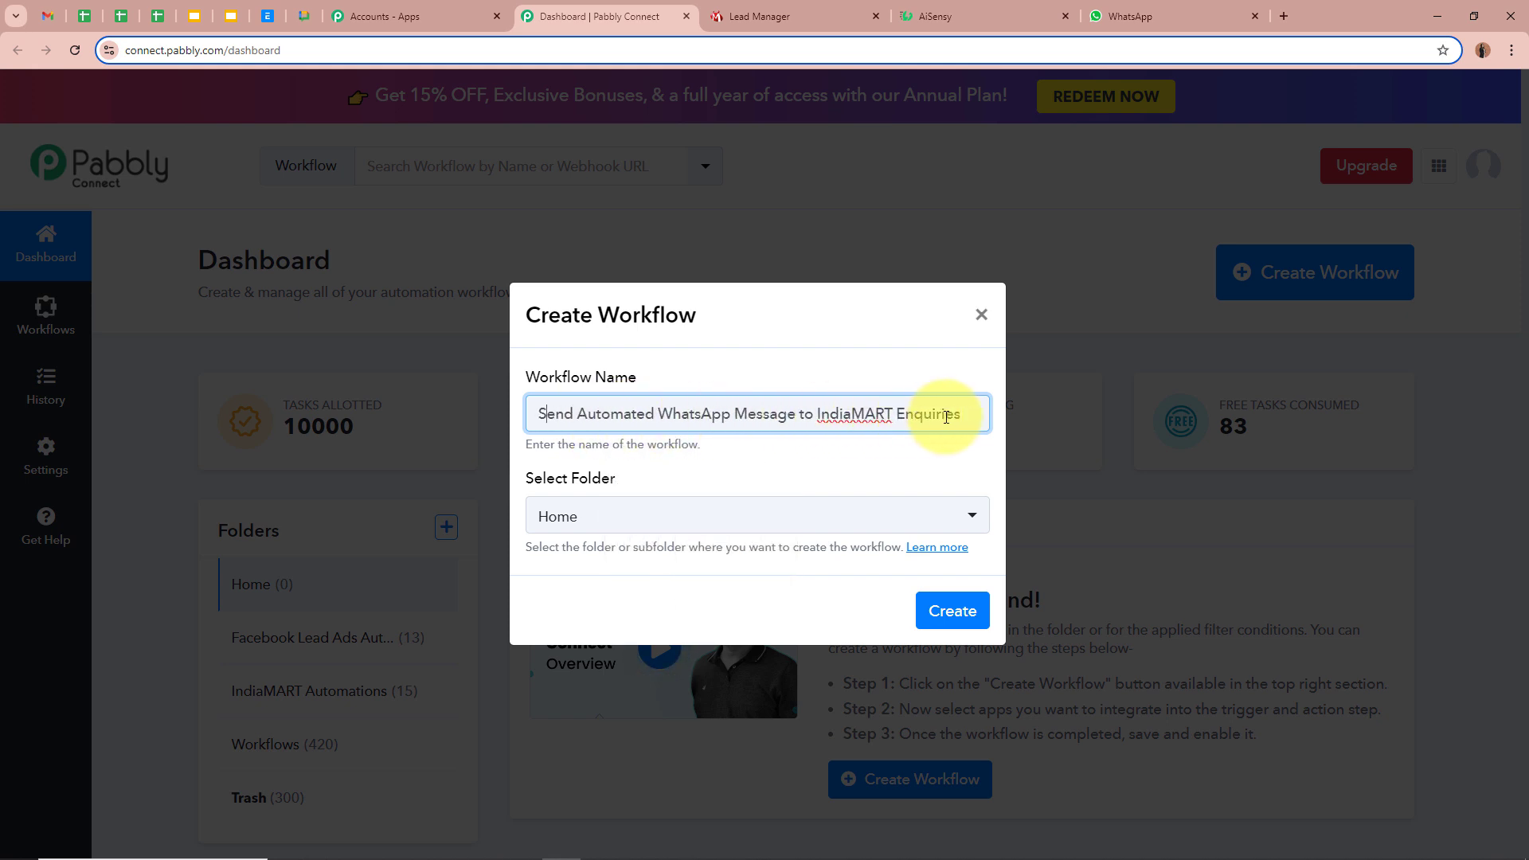
left_click(835, 442)
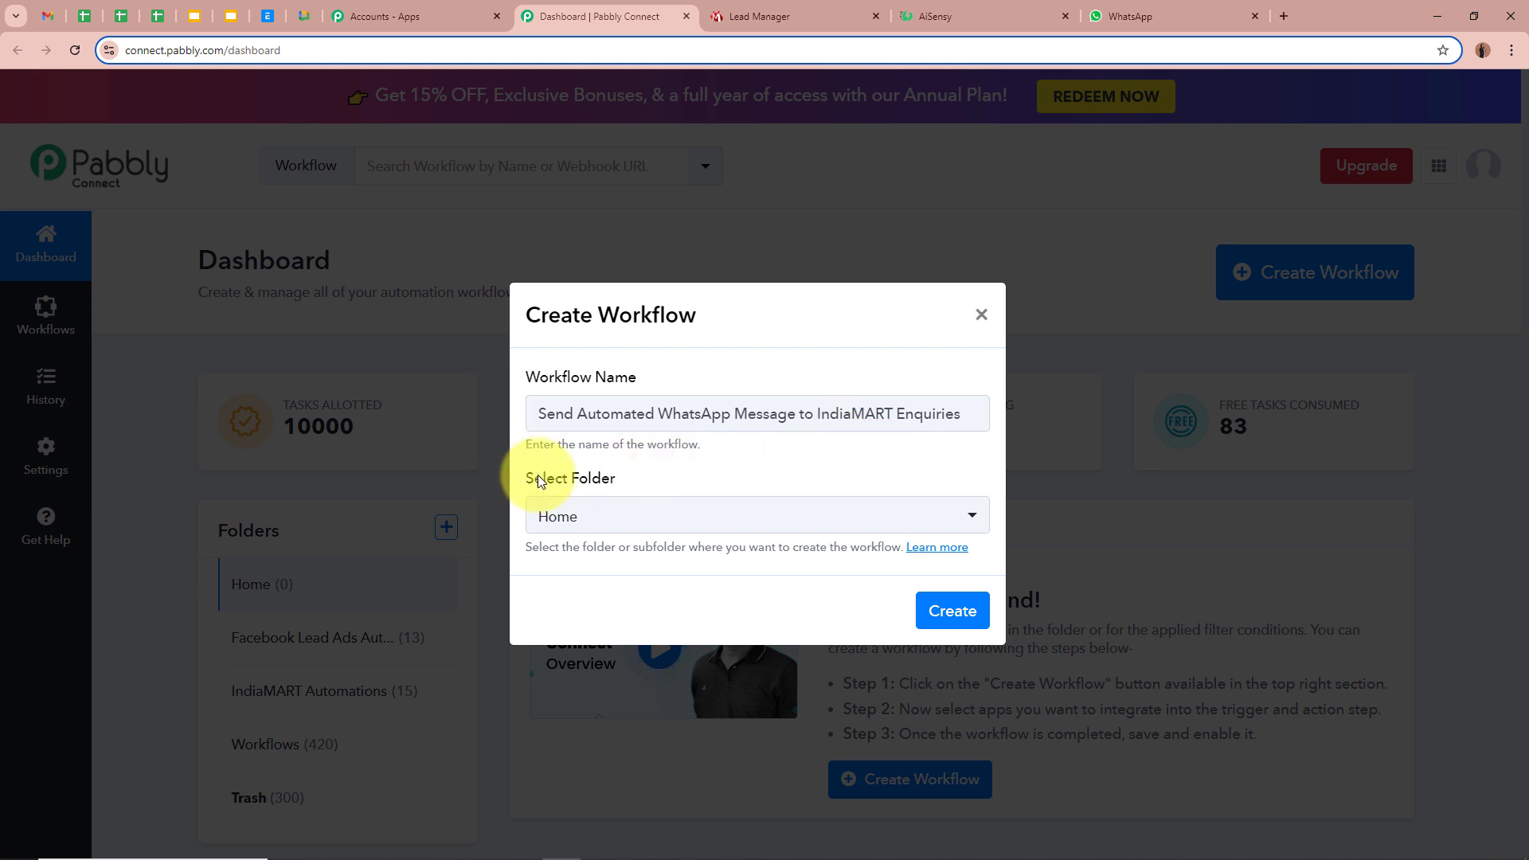
left_click_drag(527, 476, 677, 476)
left_click(675, 476)
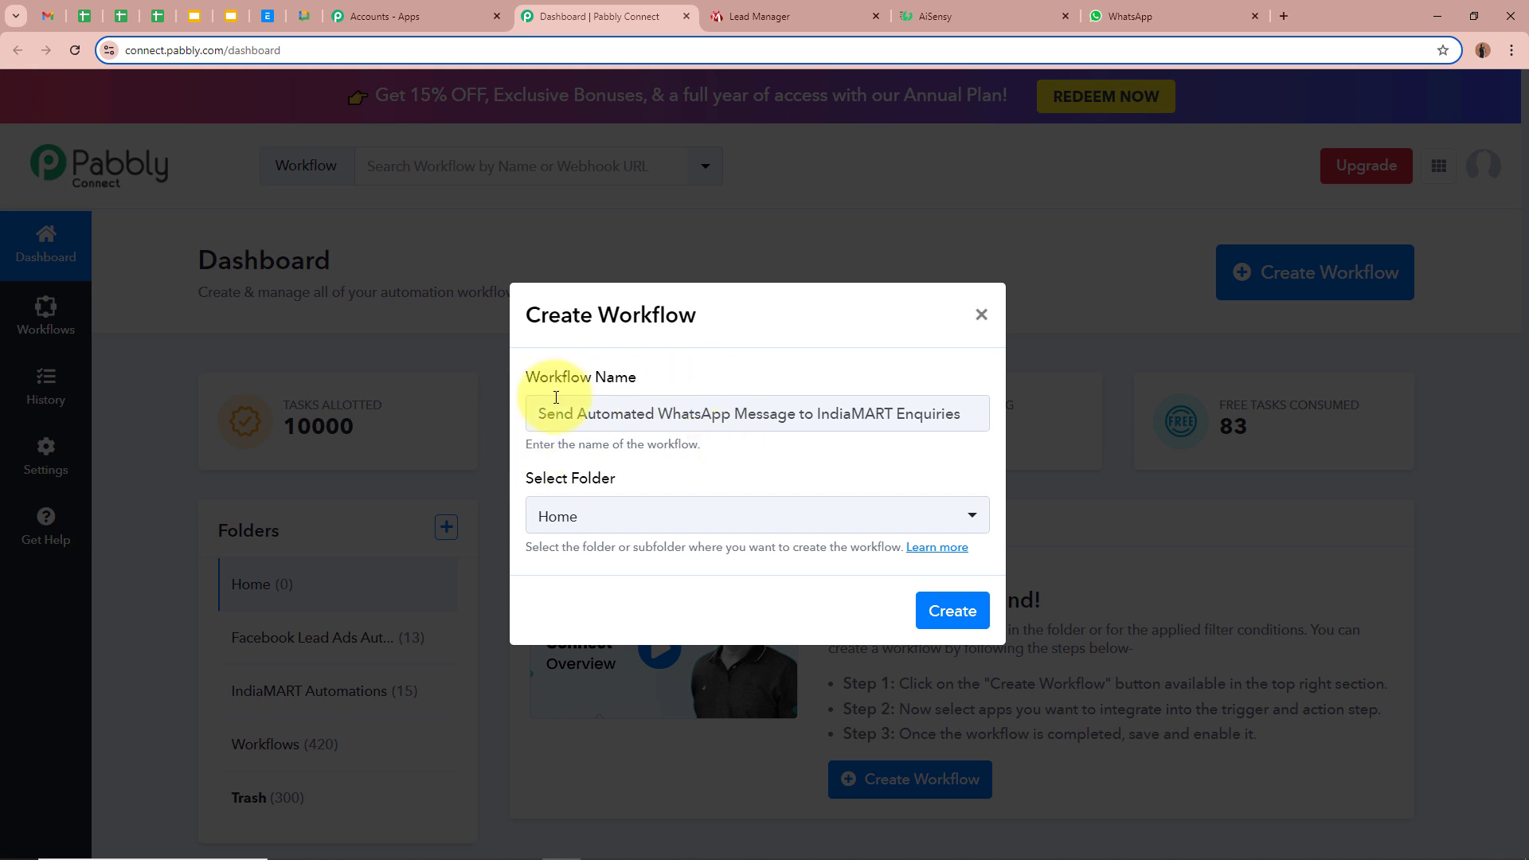
left_click(667, 523)
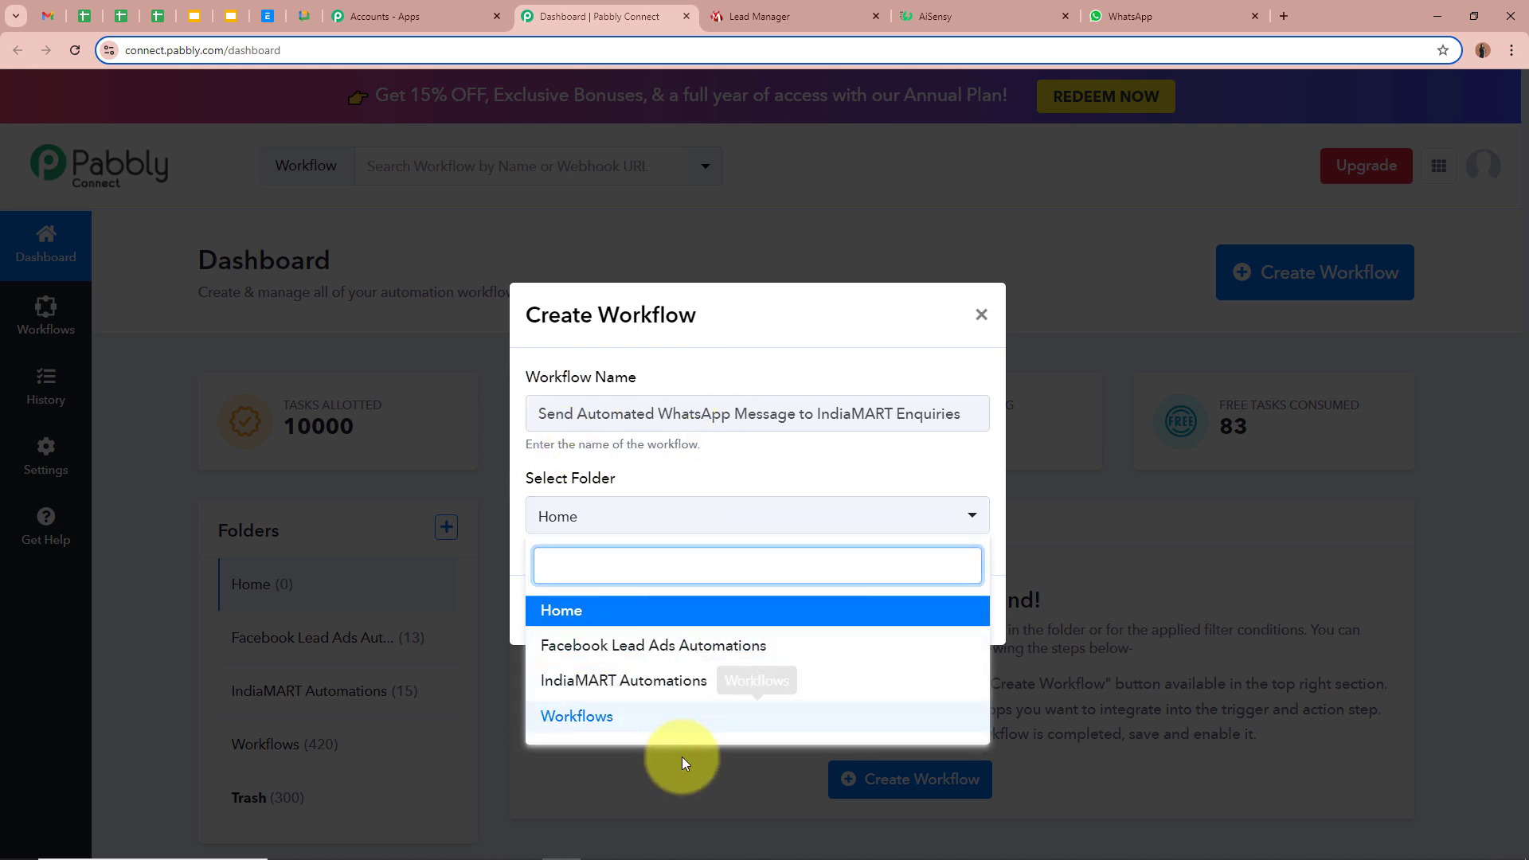
left_click(673, 689)
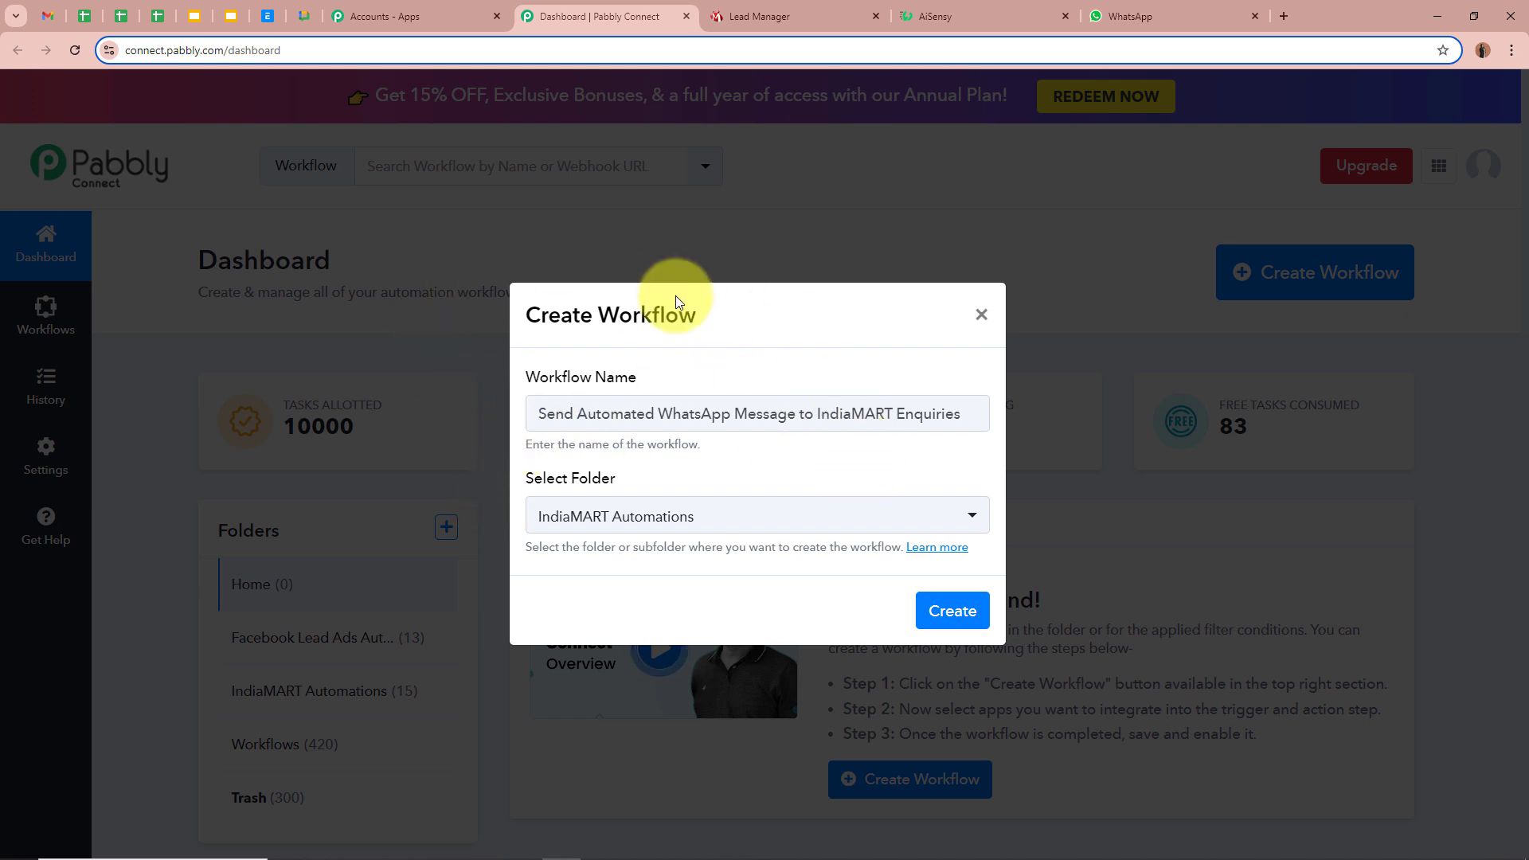
left_click(949, 609)
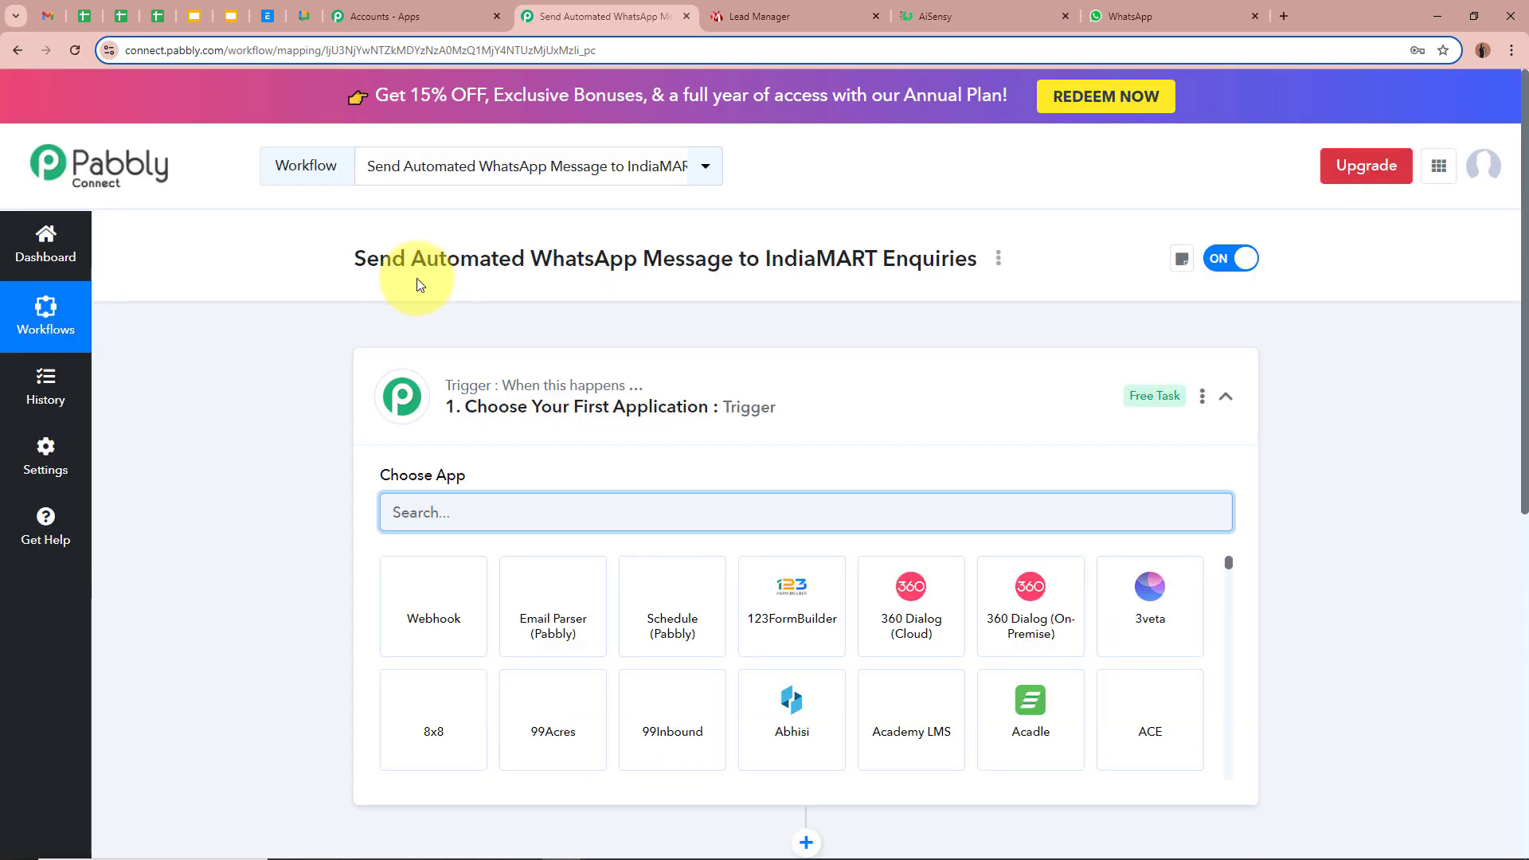
- Set the trigger app to IndiaMART with the New Leads trigger event
left_click(932, 428)
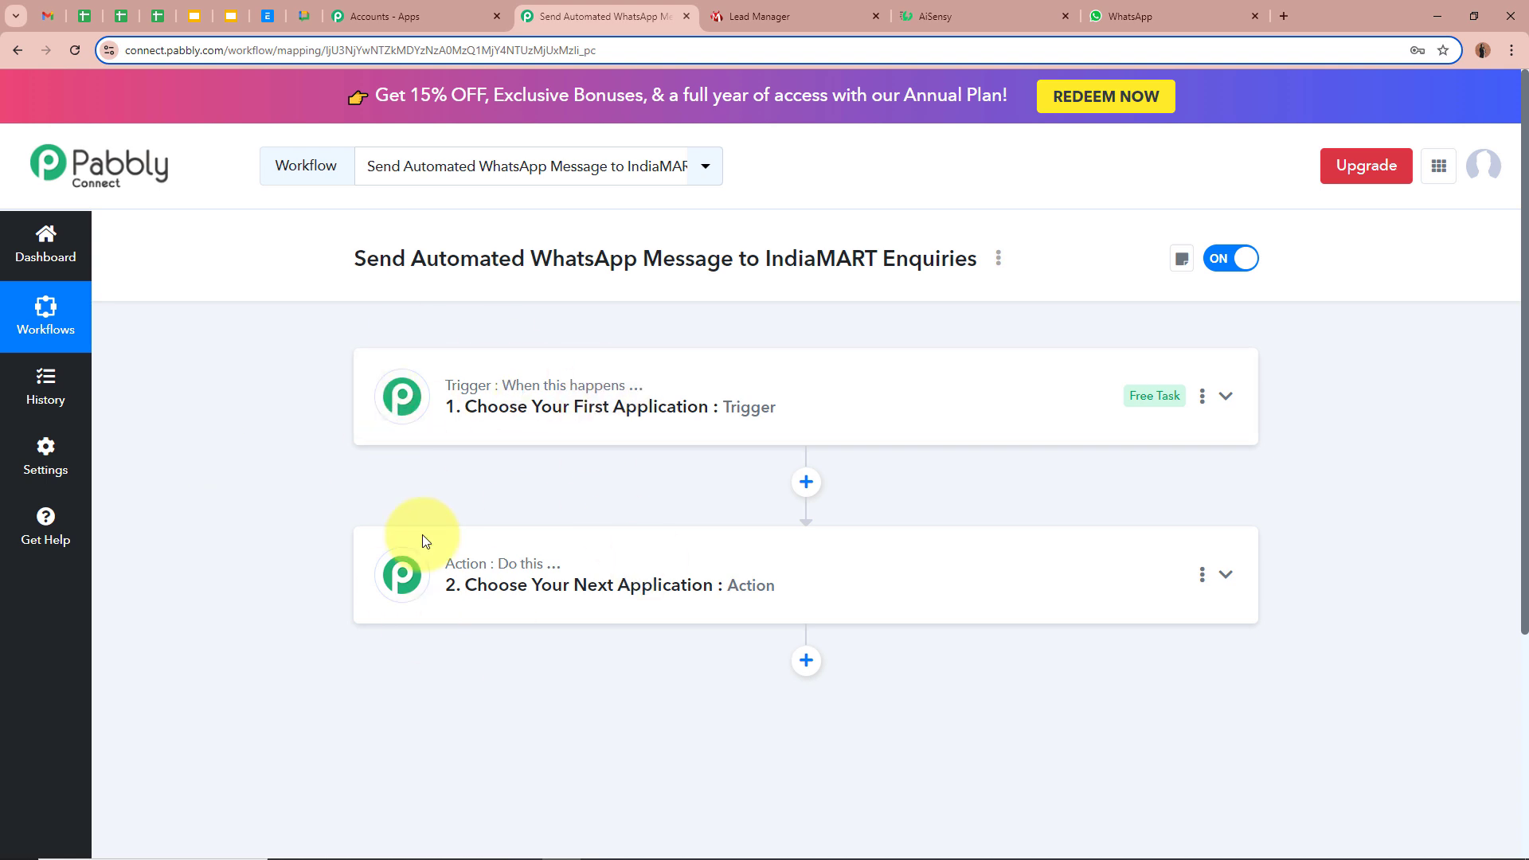
mouse_move(618, 394)
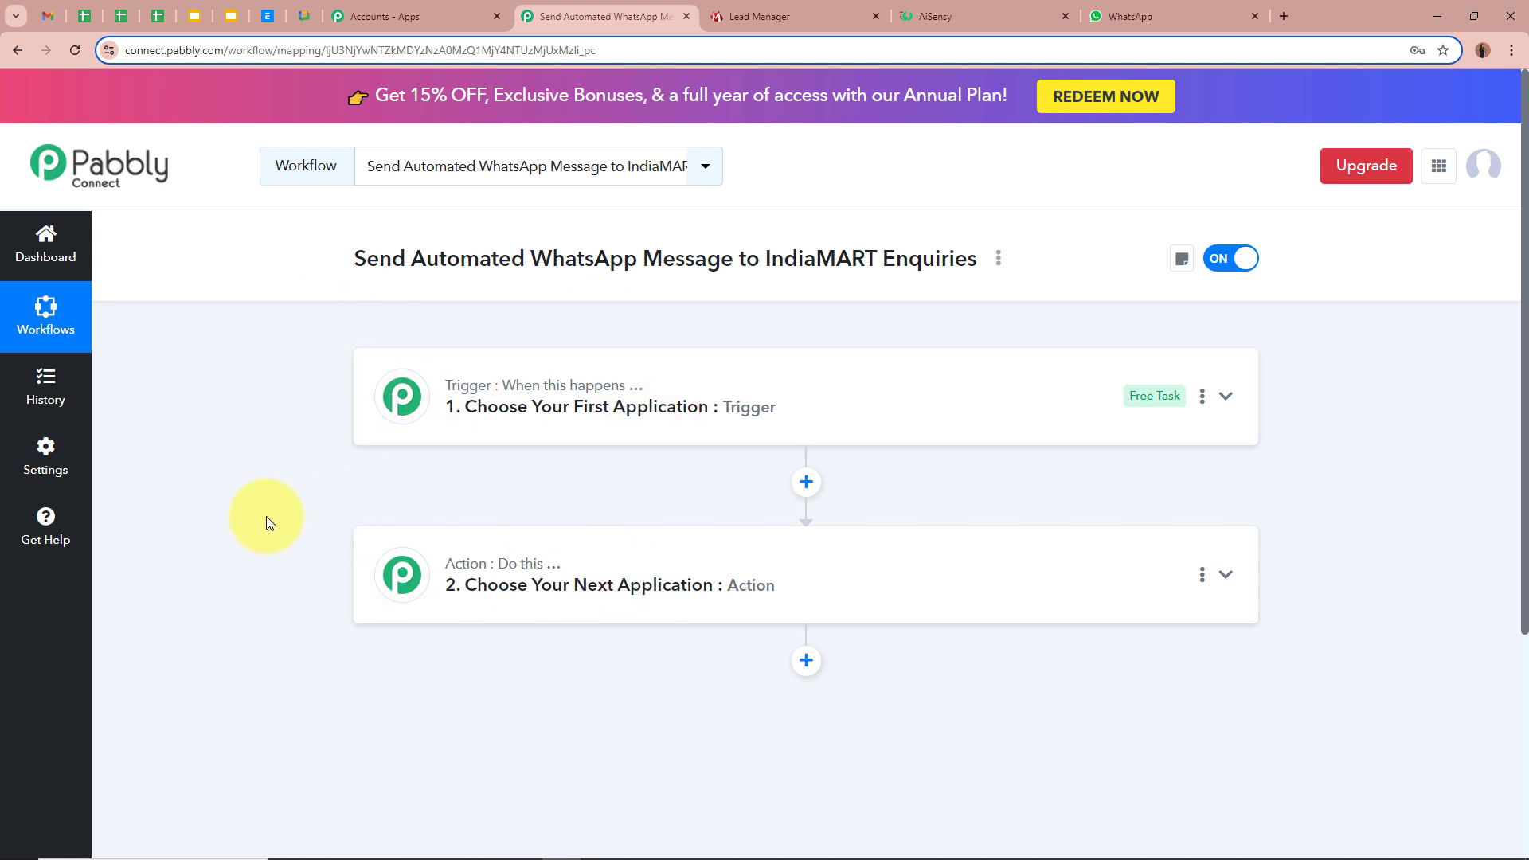
left_click(972, 403)
left_click(809, 514)
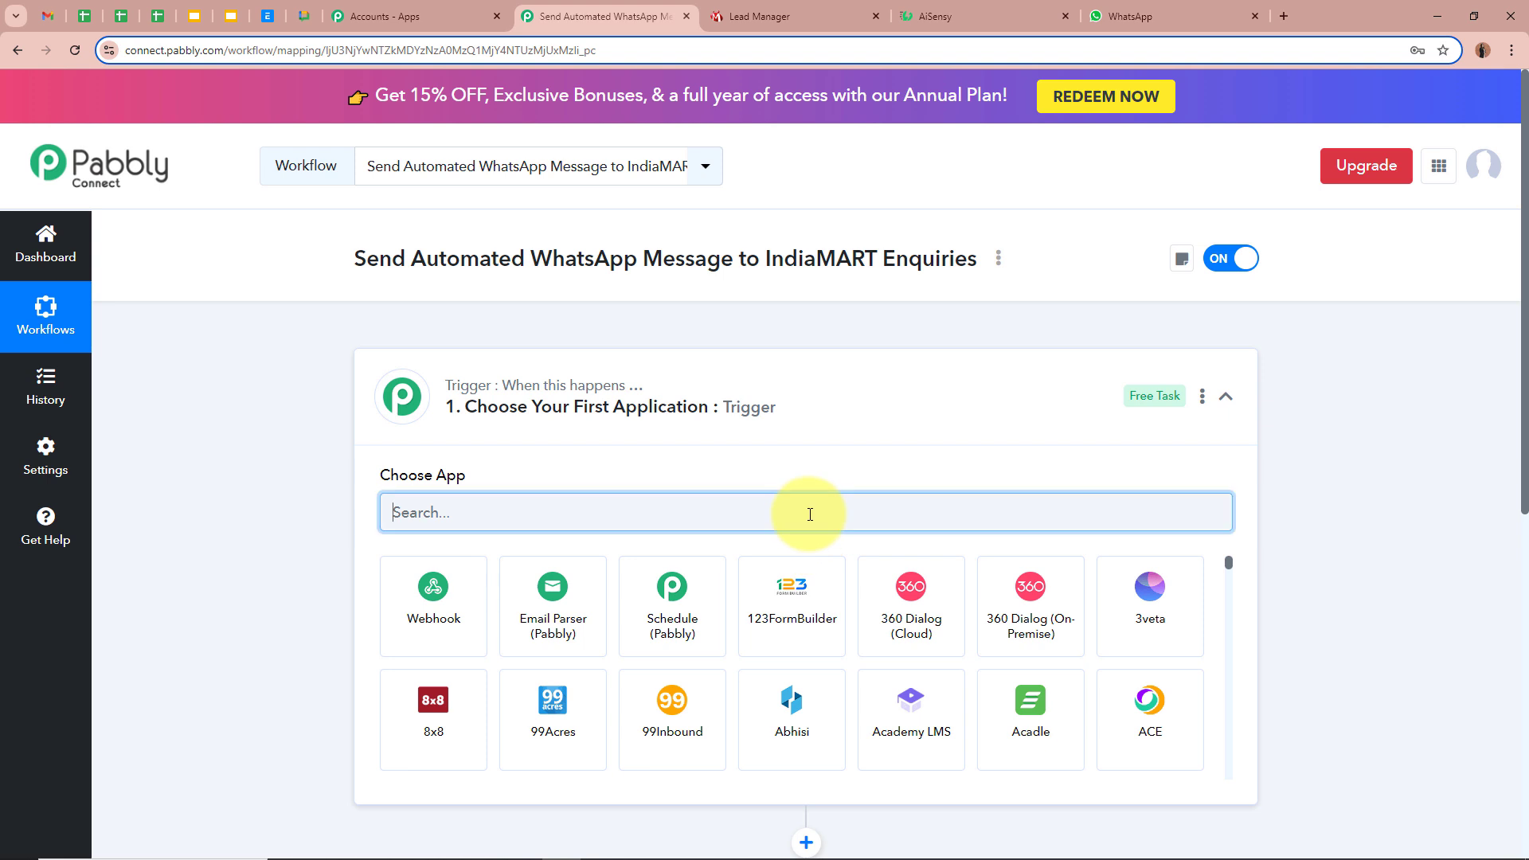
type("India")
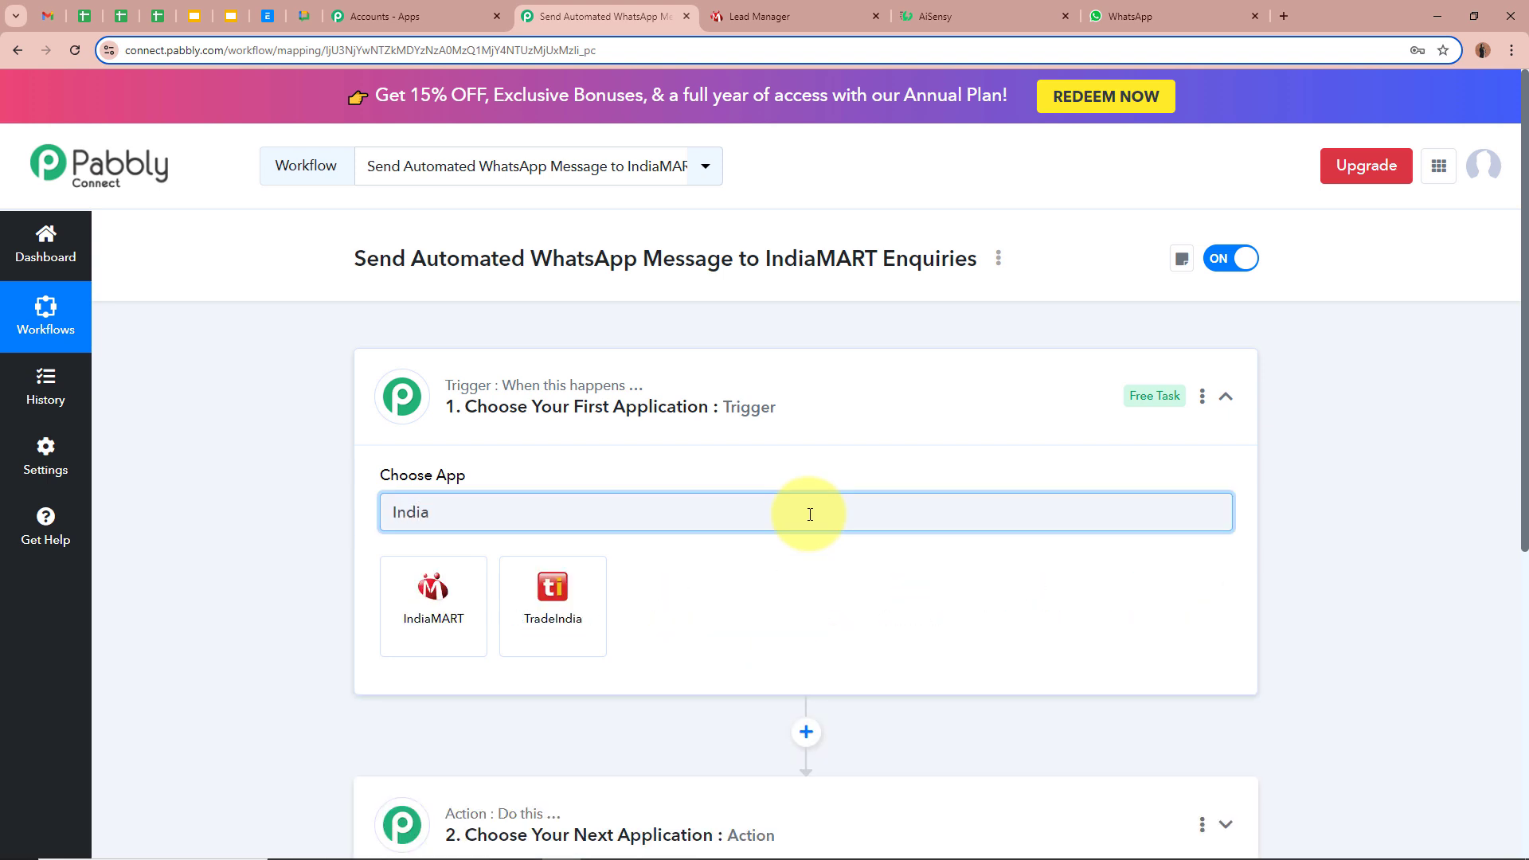
left_click(441, 625)
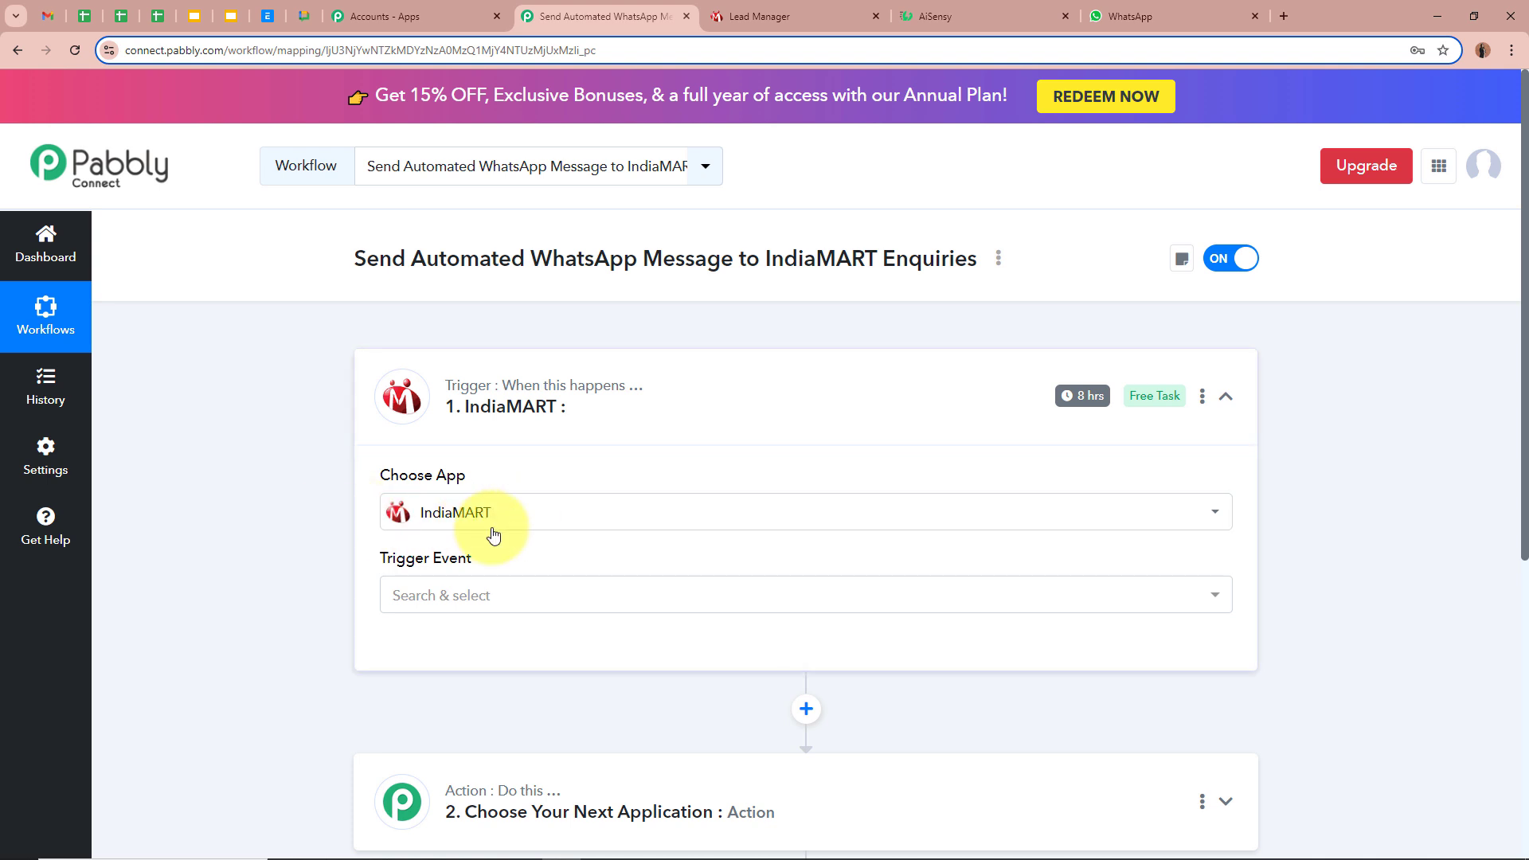
left_click(552, 595)
left_click(536, 691)
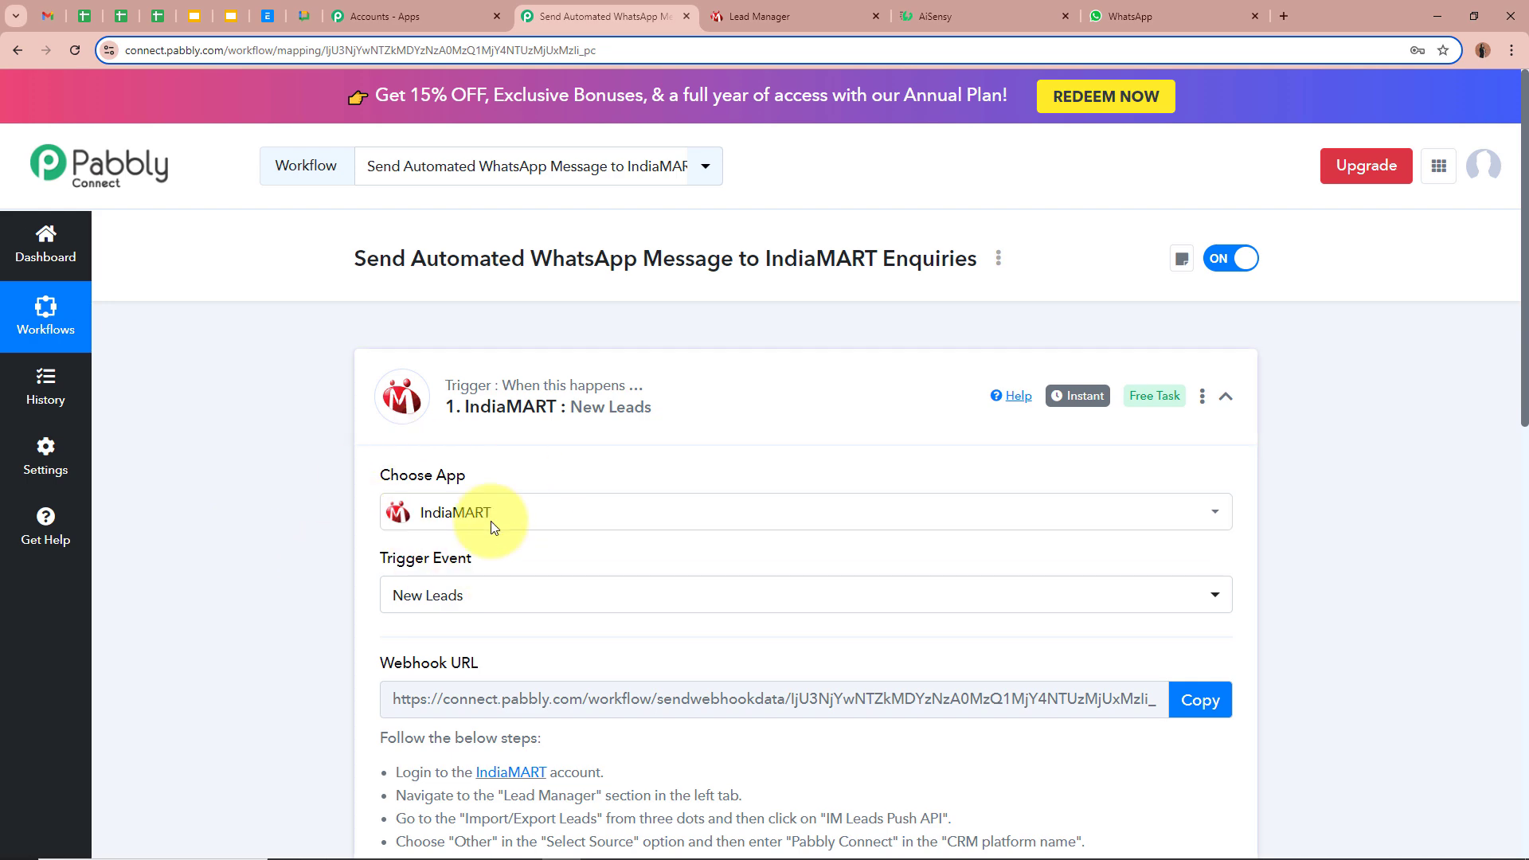
- Copy the IndiaMART trigger's generated webhook URL
scroll(338, 566, "down", 3)
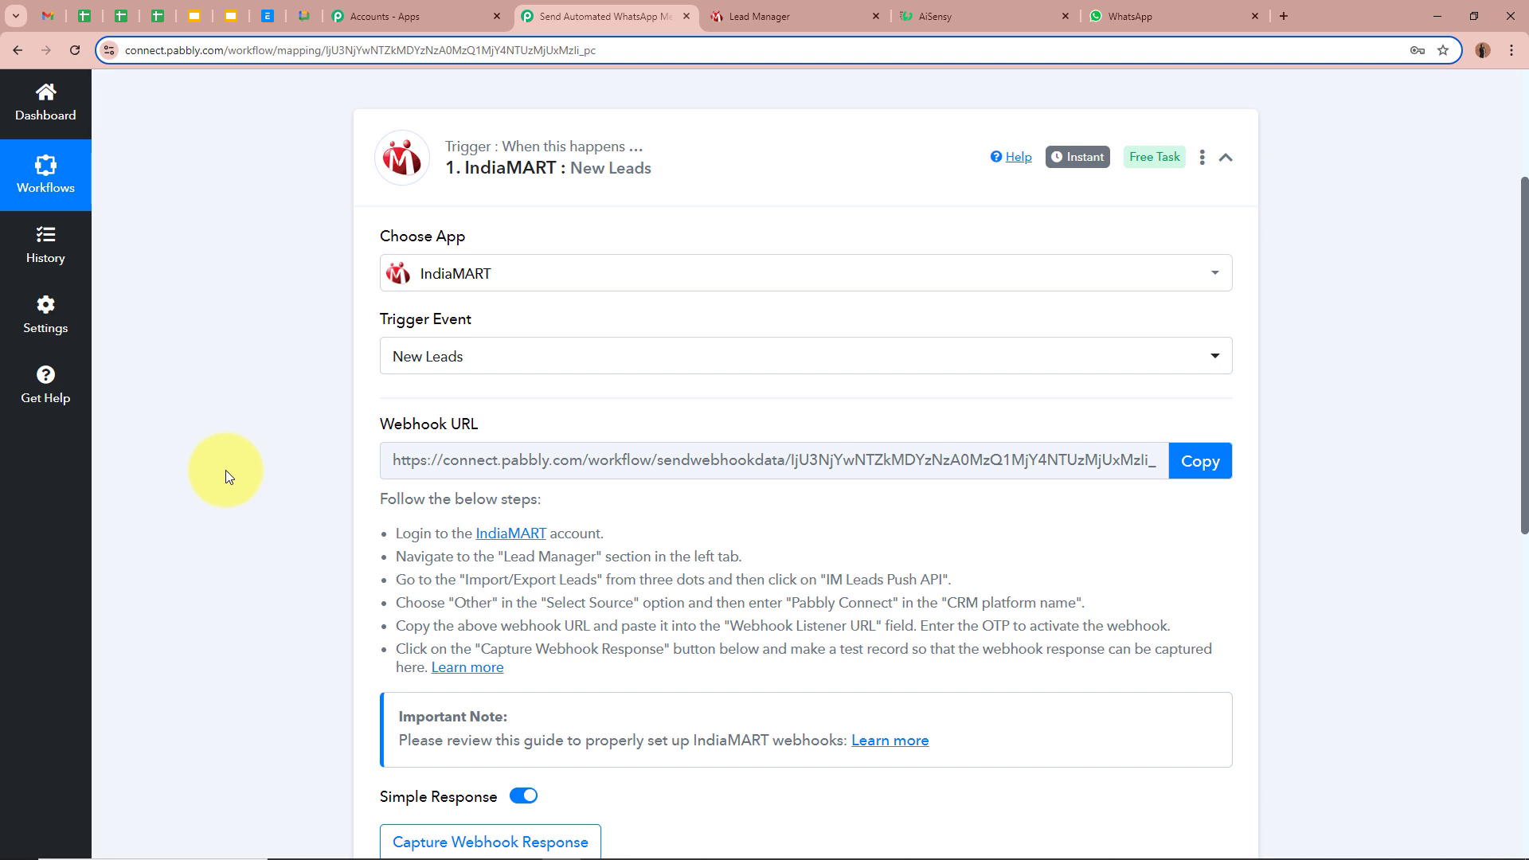
left_click_drag(380, 498, 513, 648)
left_click(324, 597)
left_click(1216, 461)
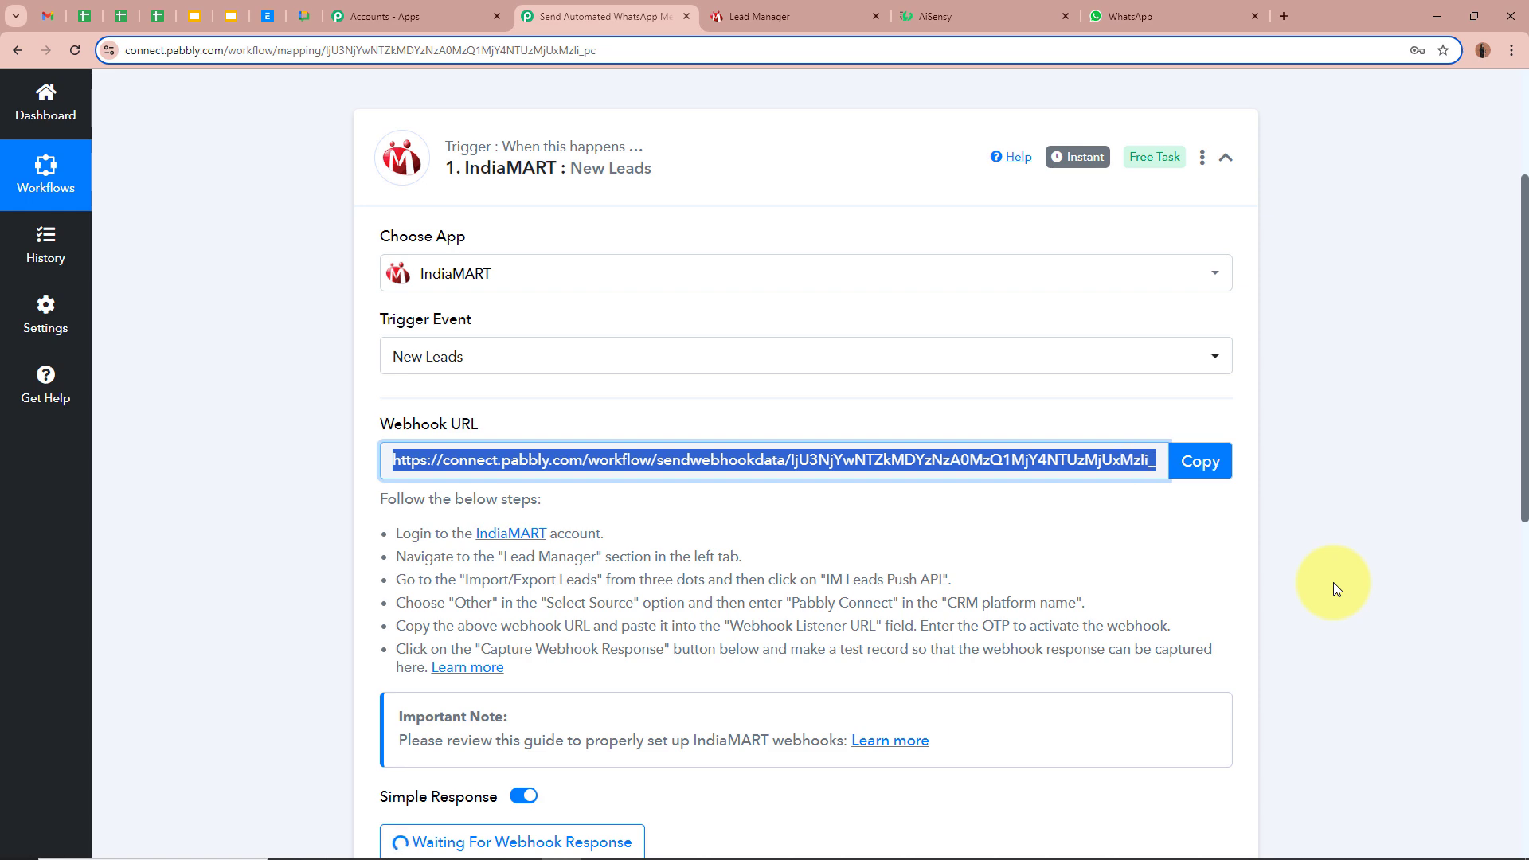
scroll(1333, 581, "up", 3)
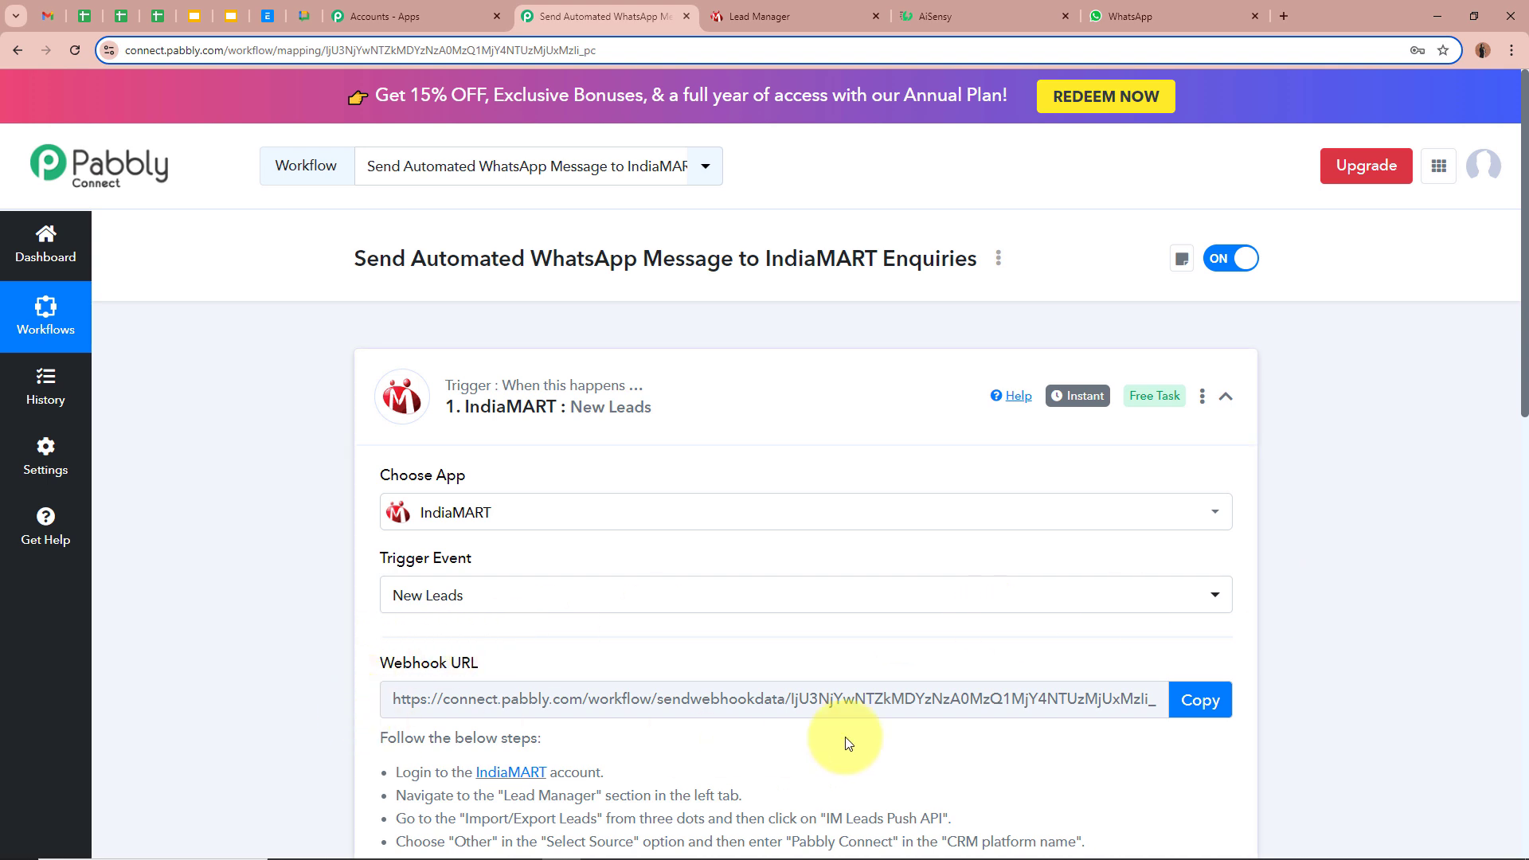
- In IndiaMART Seller, open Push API Integration from the Lead Manager's Import / Export Leads menu
left_click(752, 16)
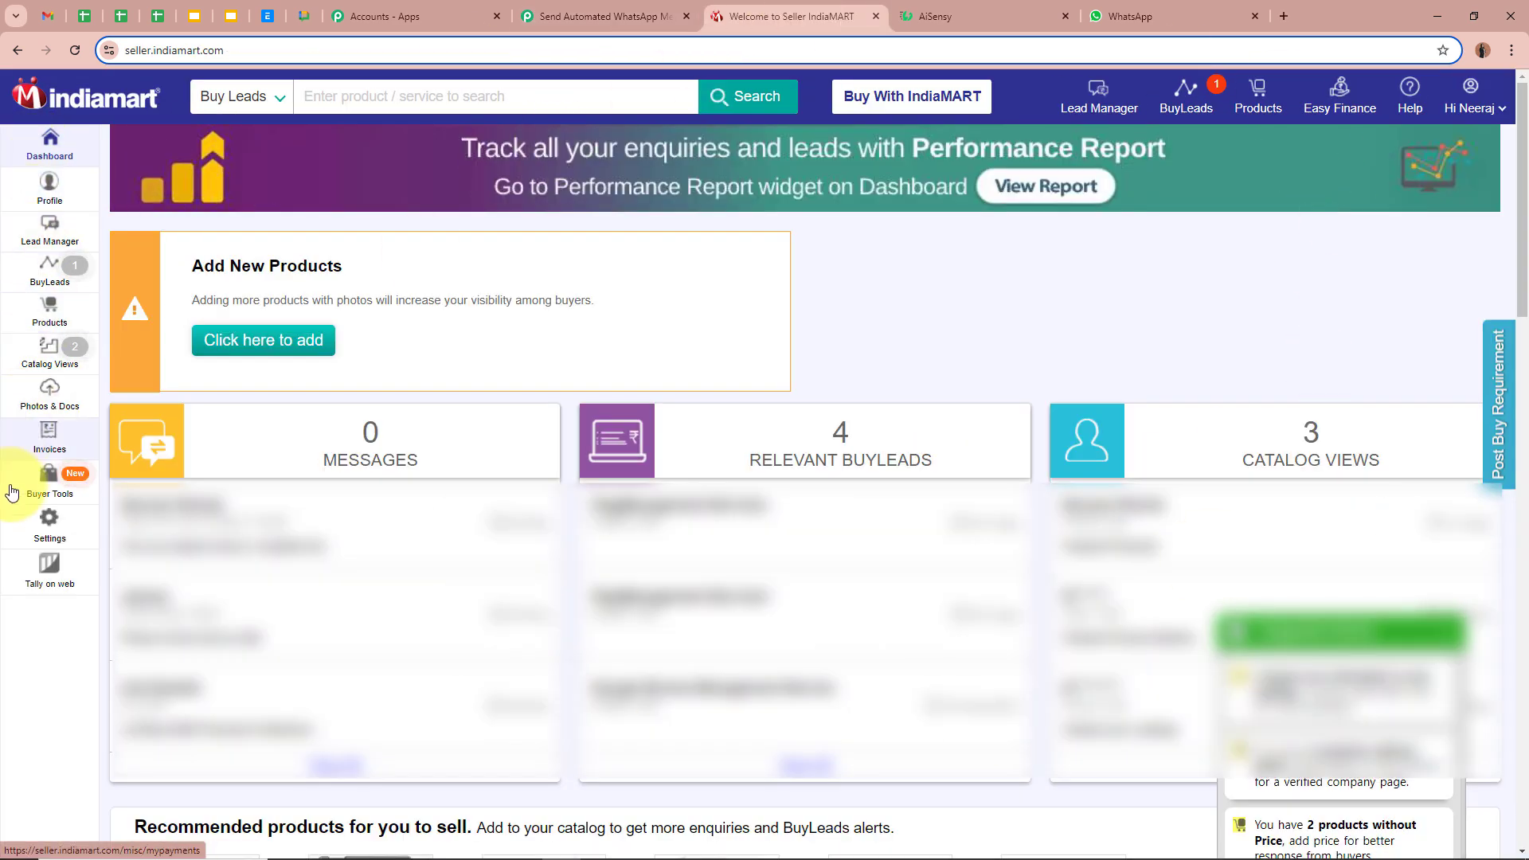
left_click(44, 227)
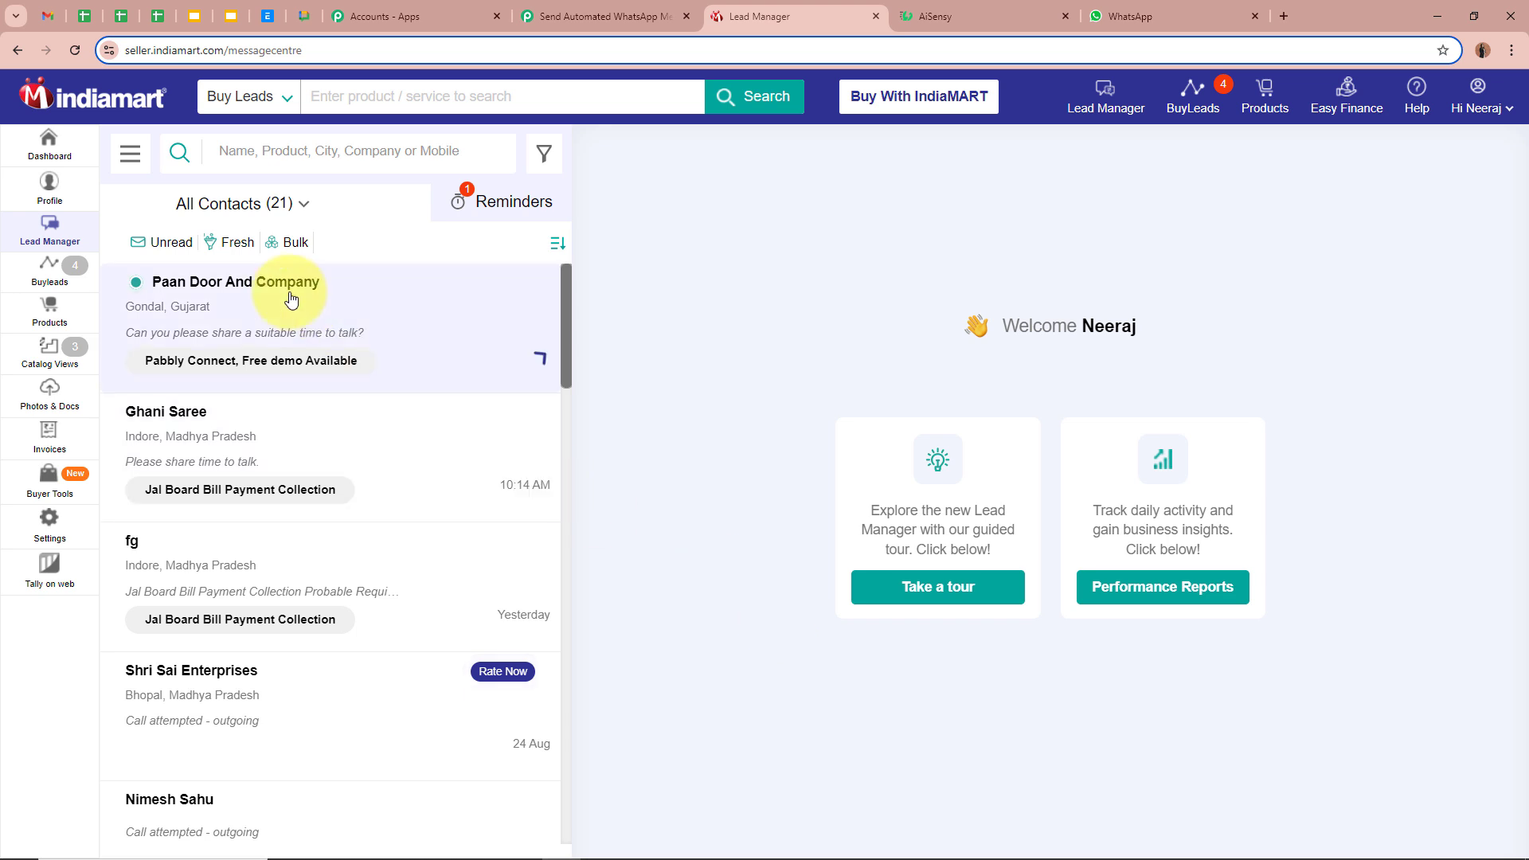
left_click(131, 155)
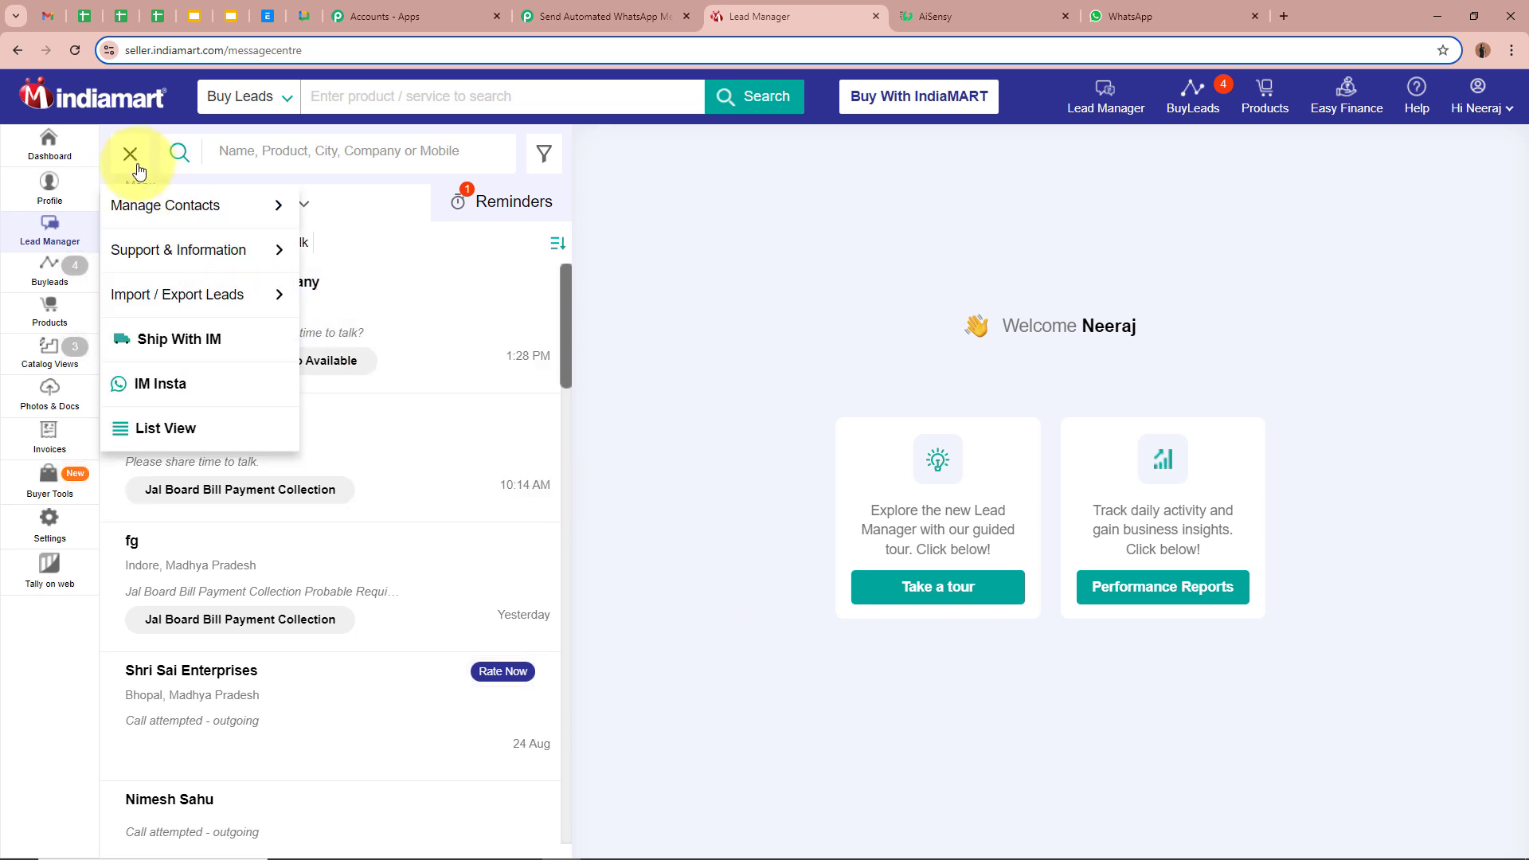
mouse_move(191, 293)
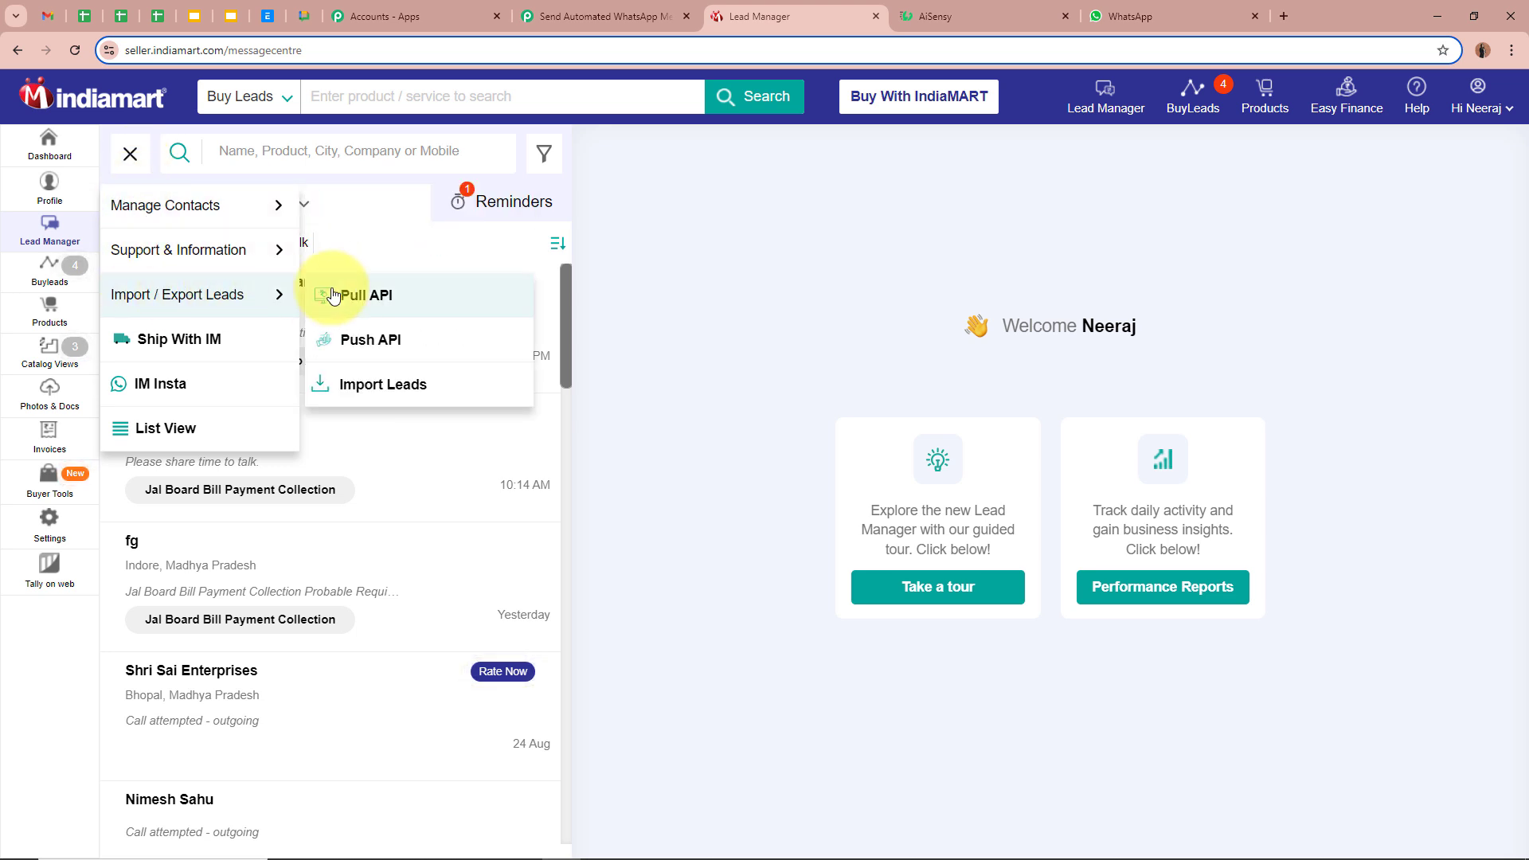
left_click(413, 342)
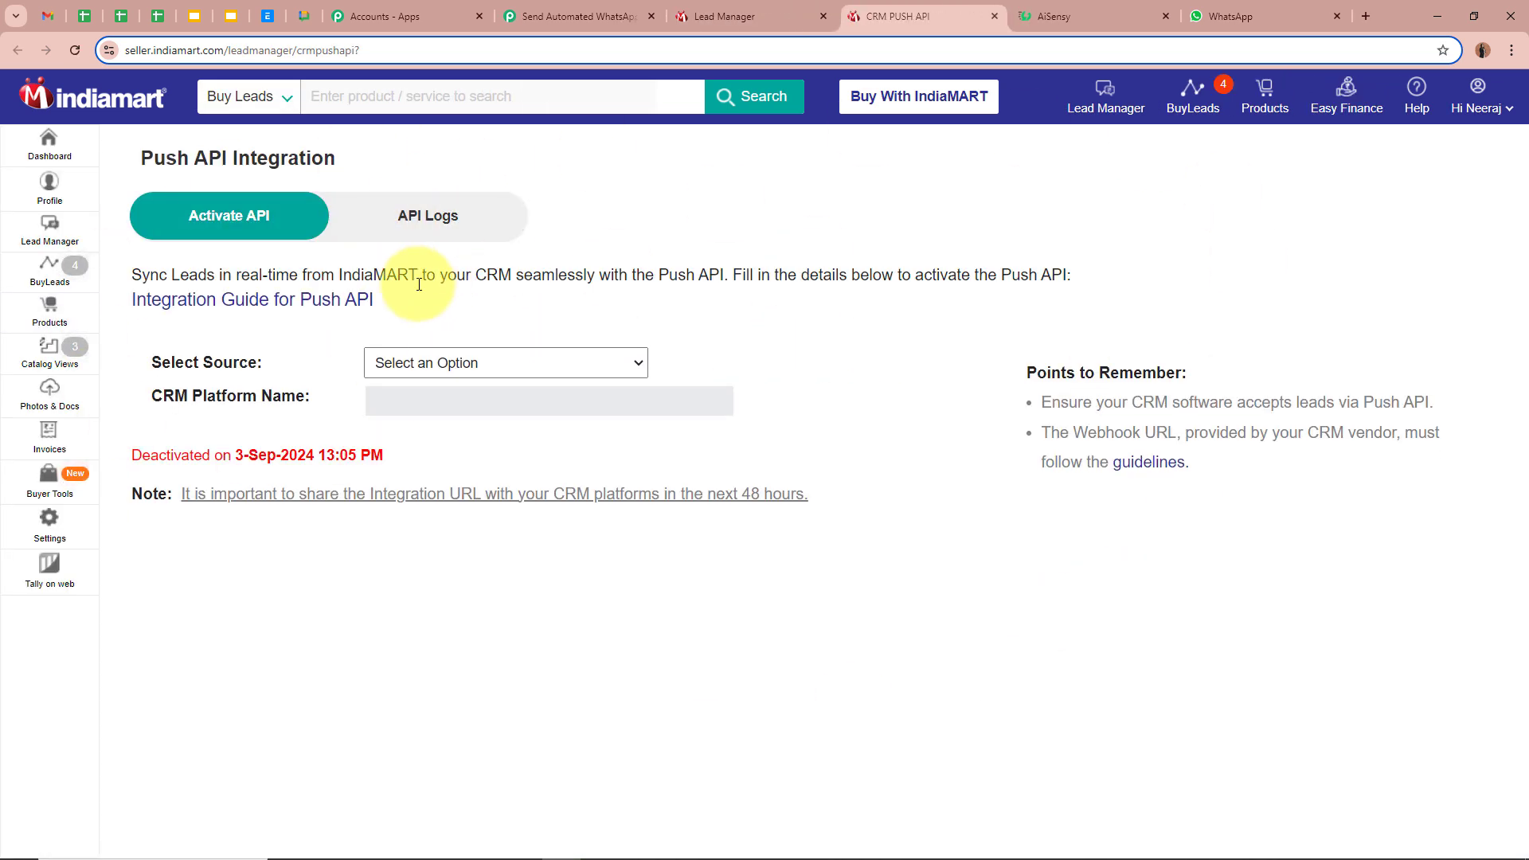
- Save webhook listener details: source Other, CRM 'Pabbly Connect', and the pasted Pabbly webhook URL
left_click(422, 363)
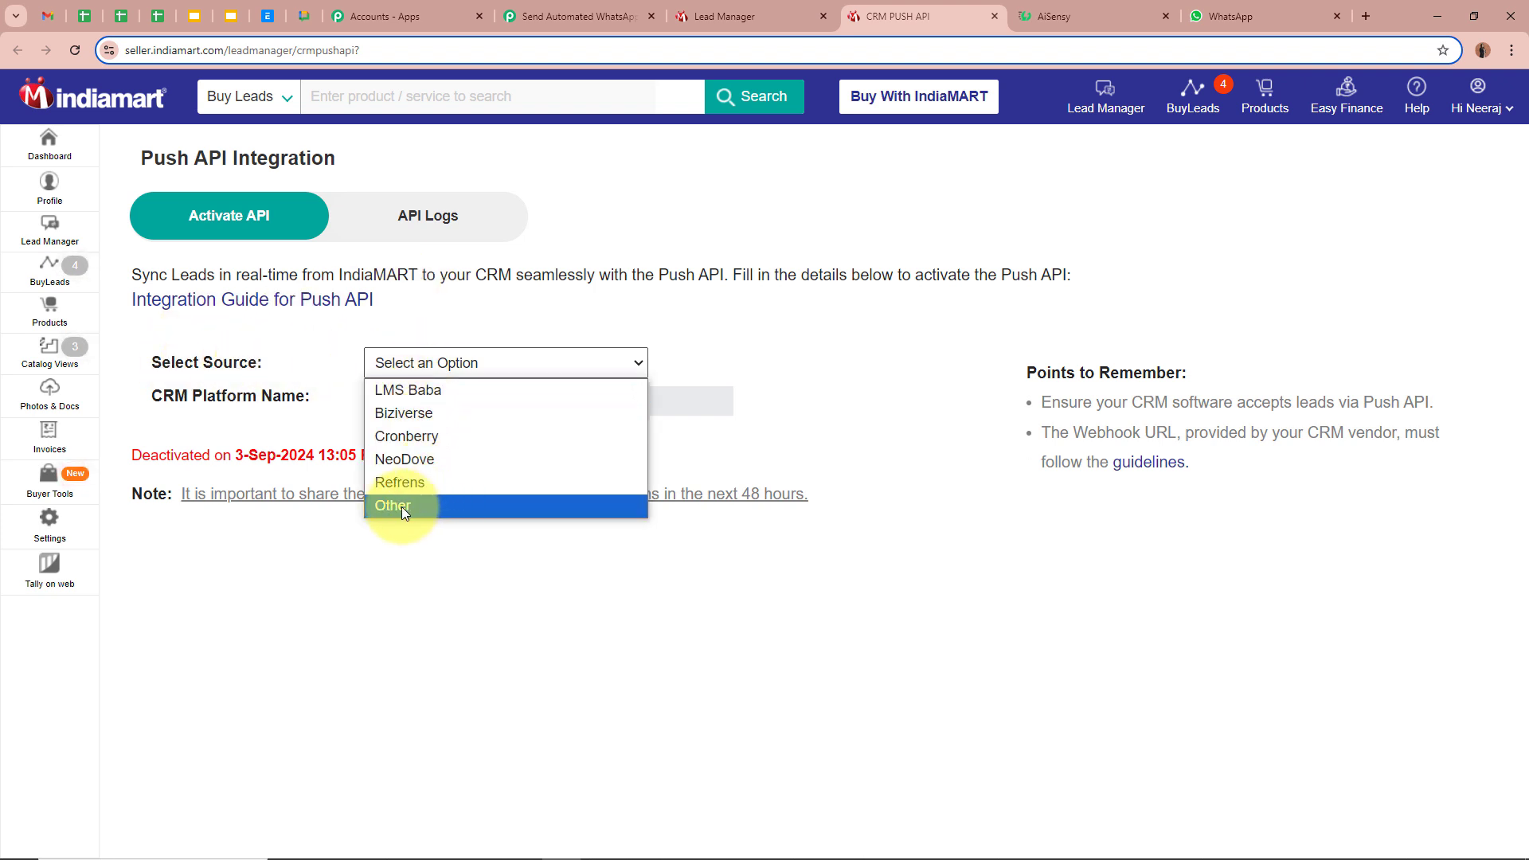
left_click(423, 513)
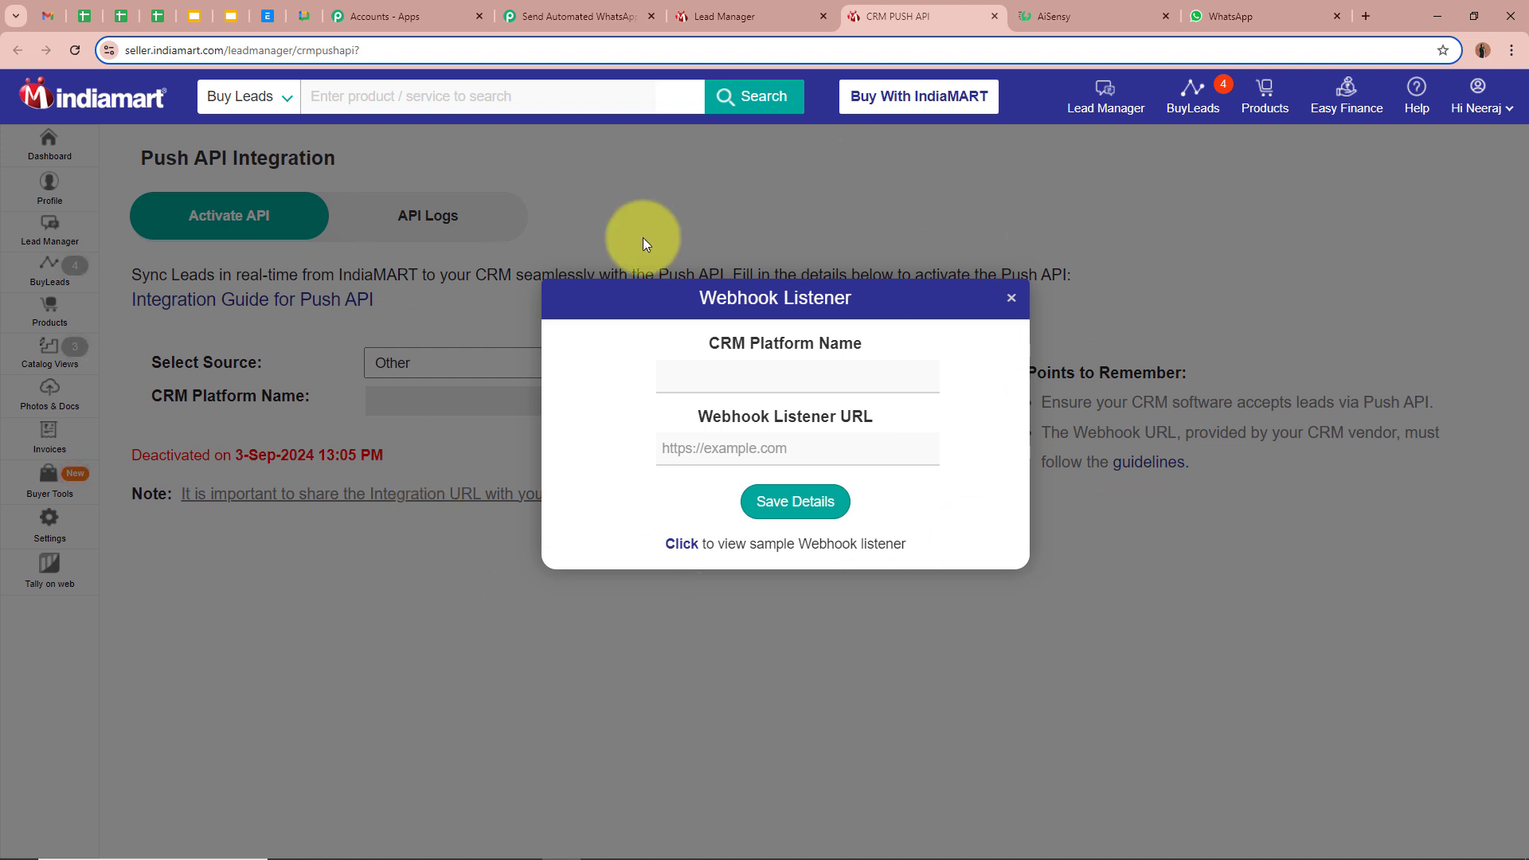
left_click(826, 381)
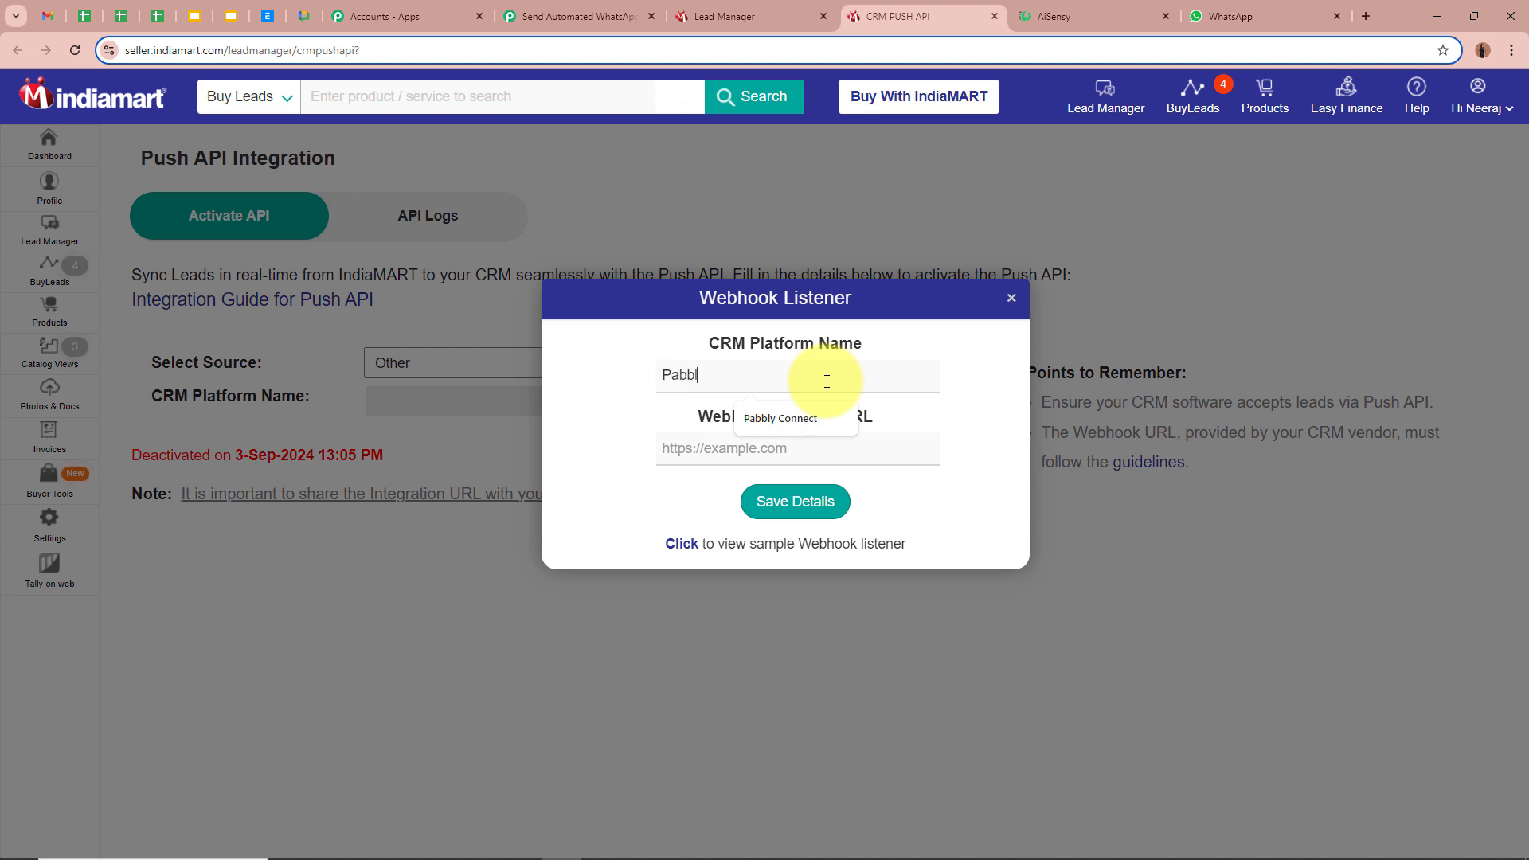
type("Pabbly Connect")
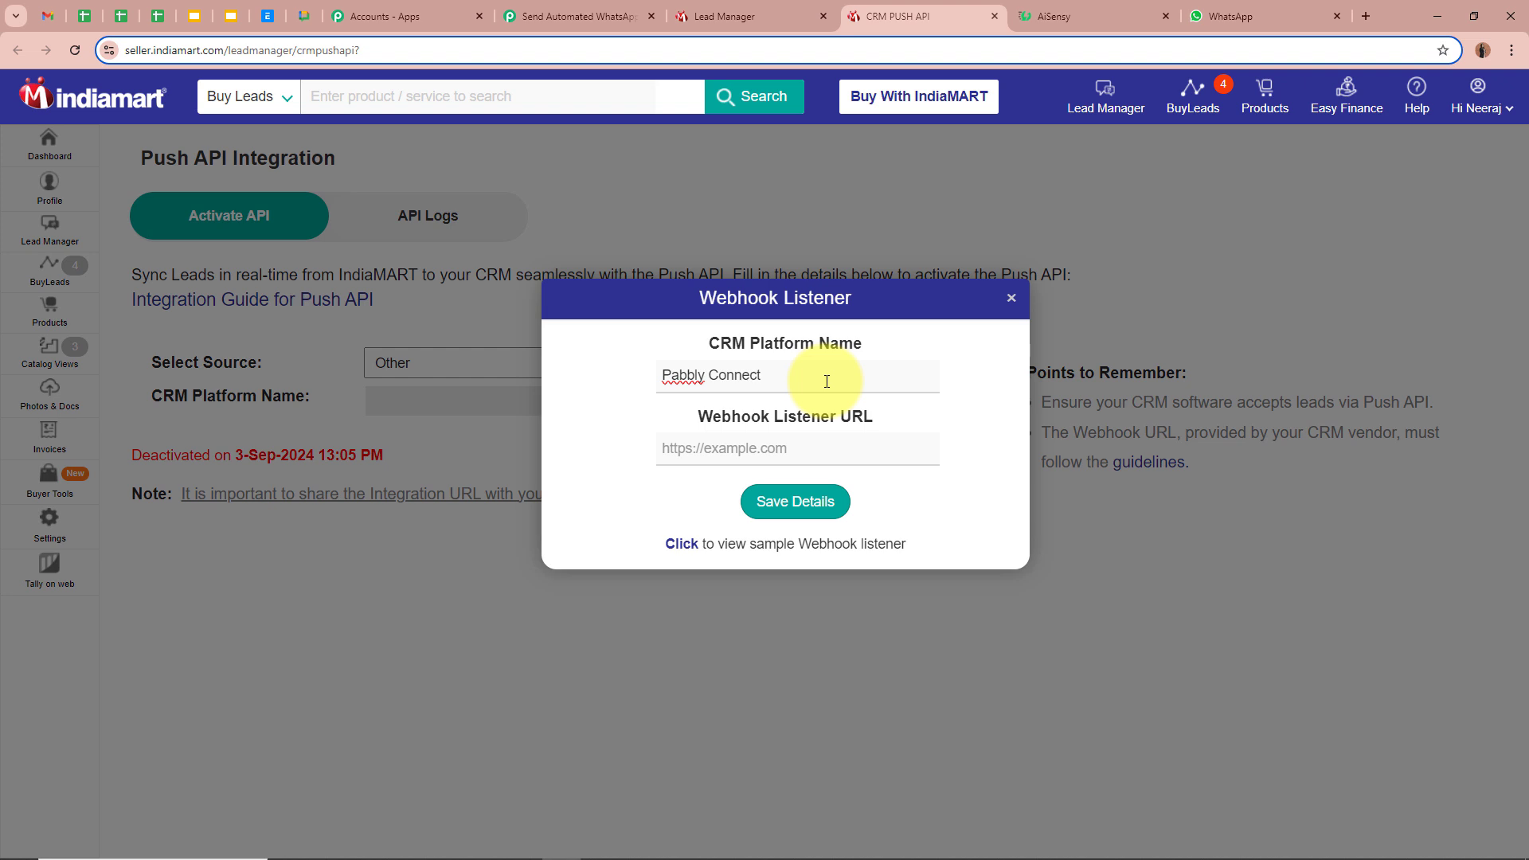
left_click(837, 447)
key("ctrl+v")
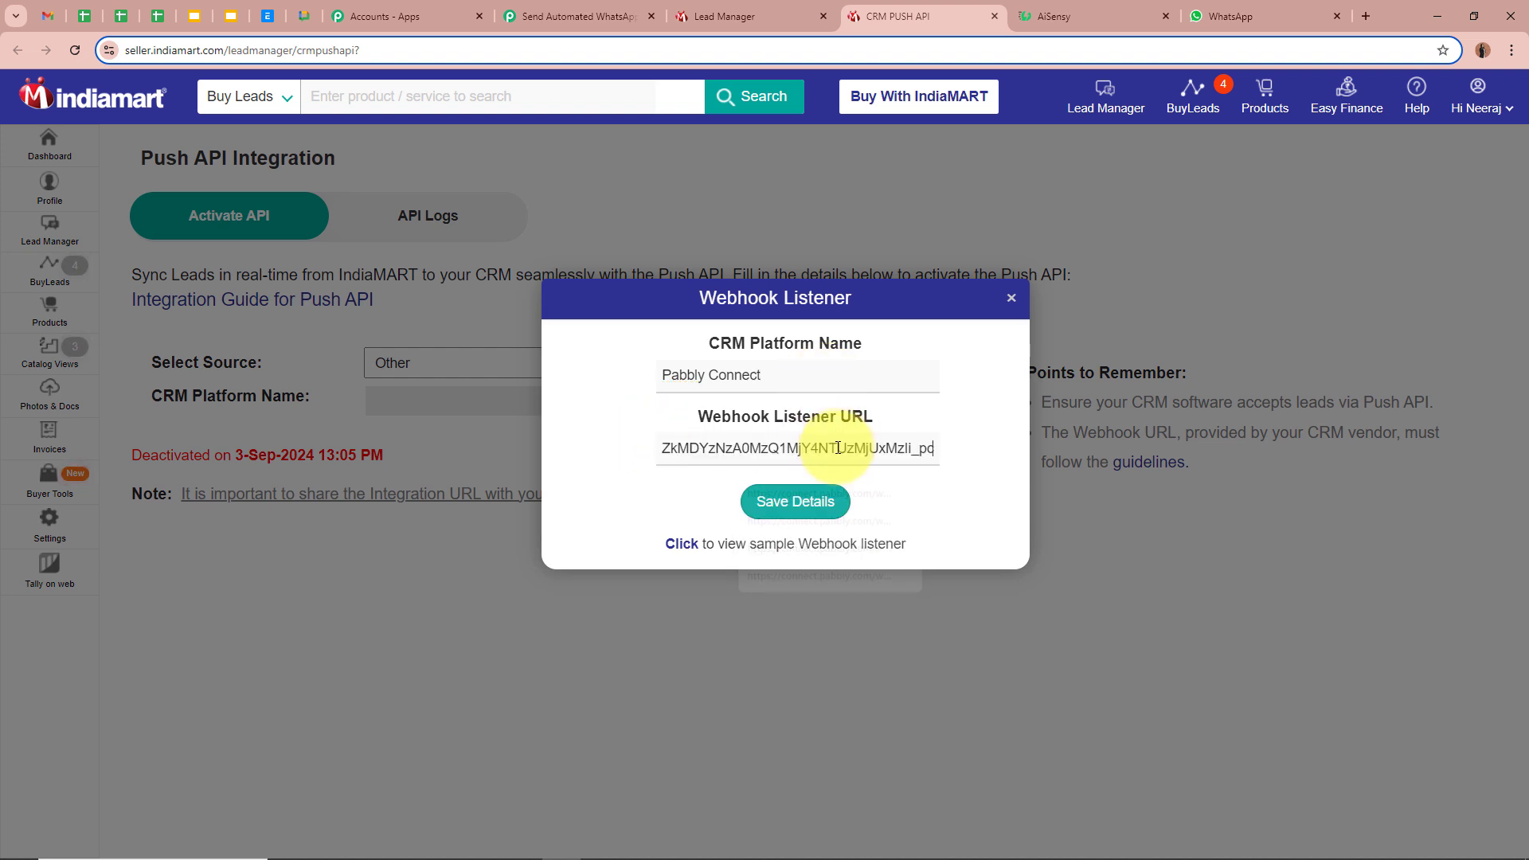
left_click(828, 514)
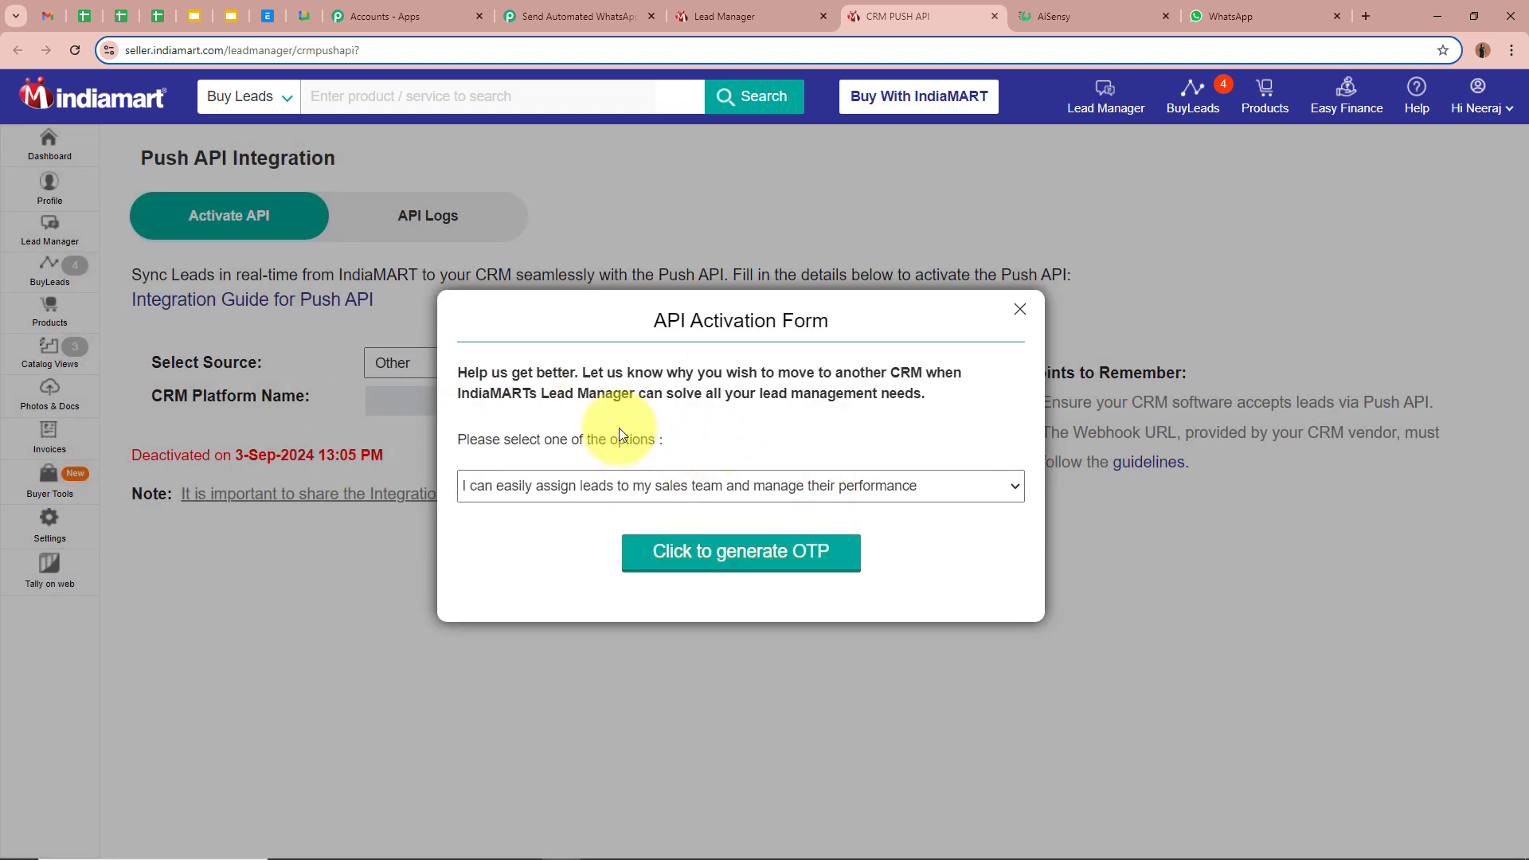
- Choose the moving-to-another-CRM reason, then verify the one-time password to activate Push API
left_click(662, 478)
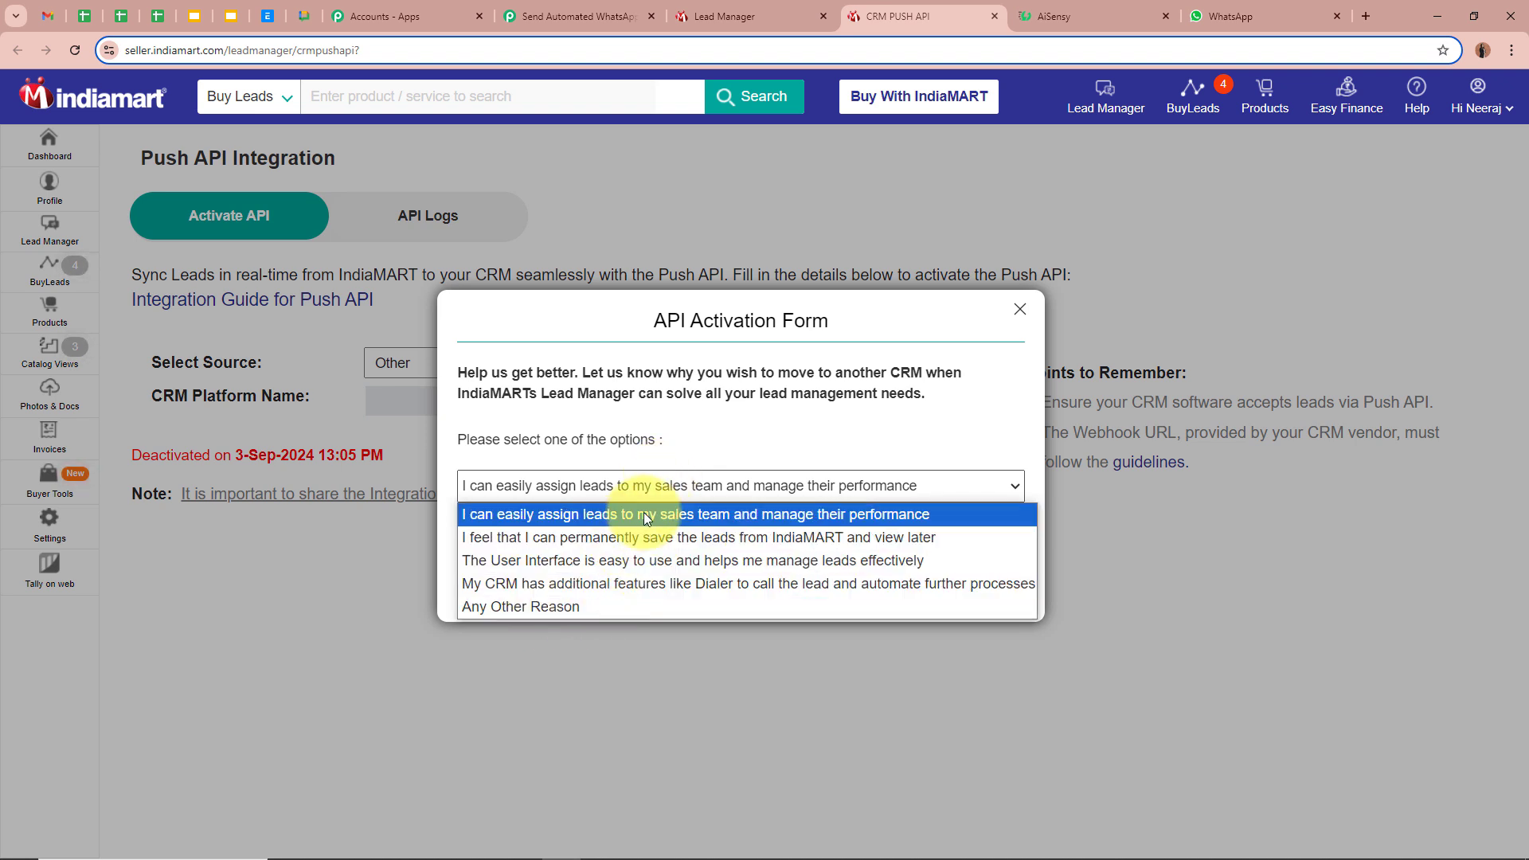
left_click(644, 513)
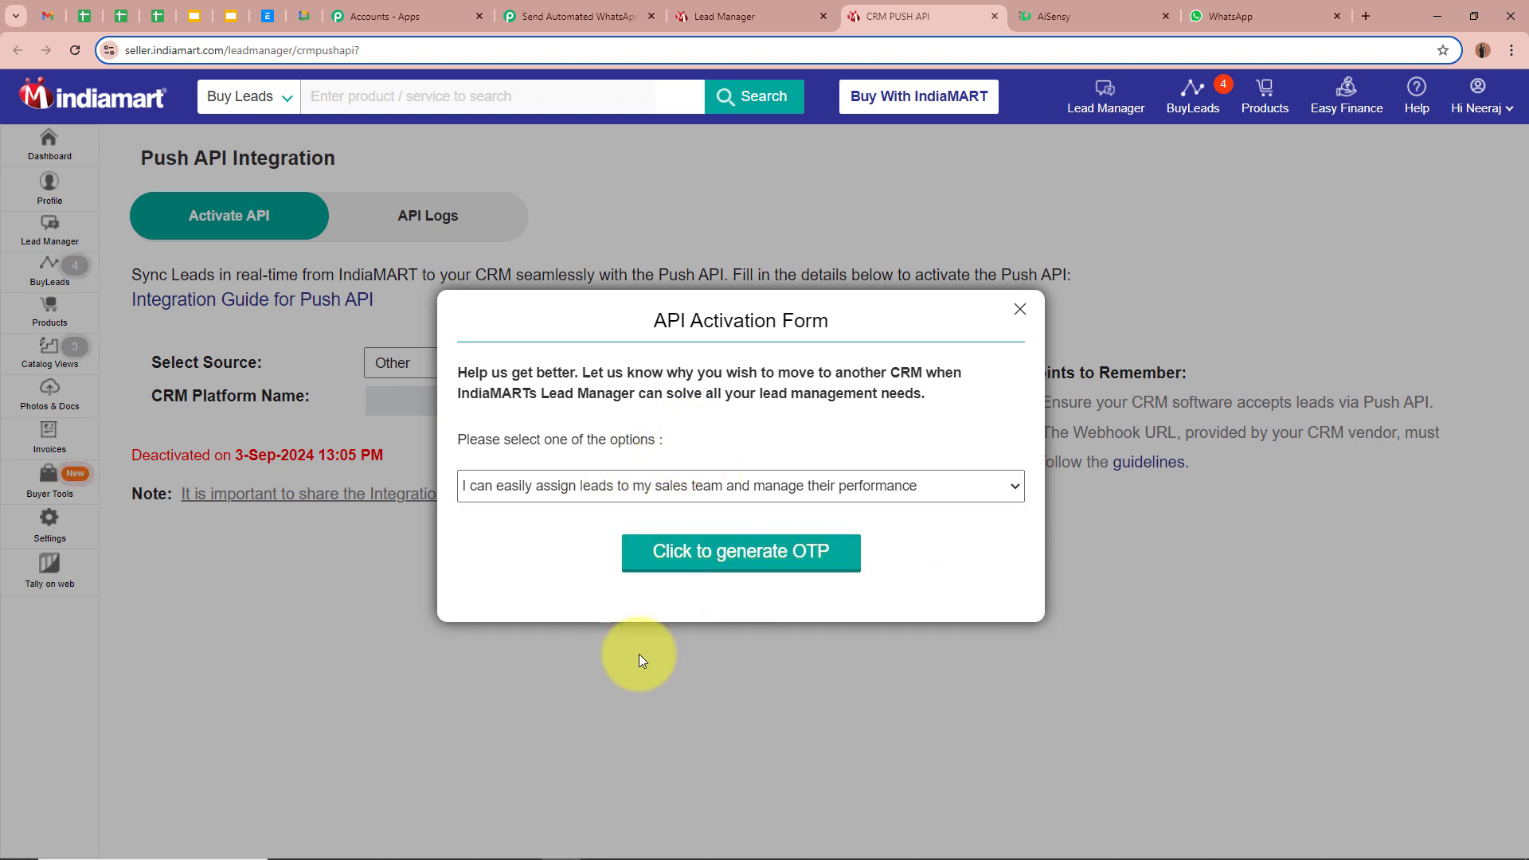
left_click(682, 551)
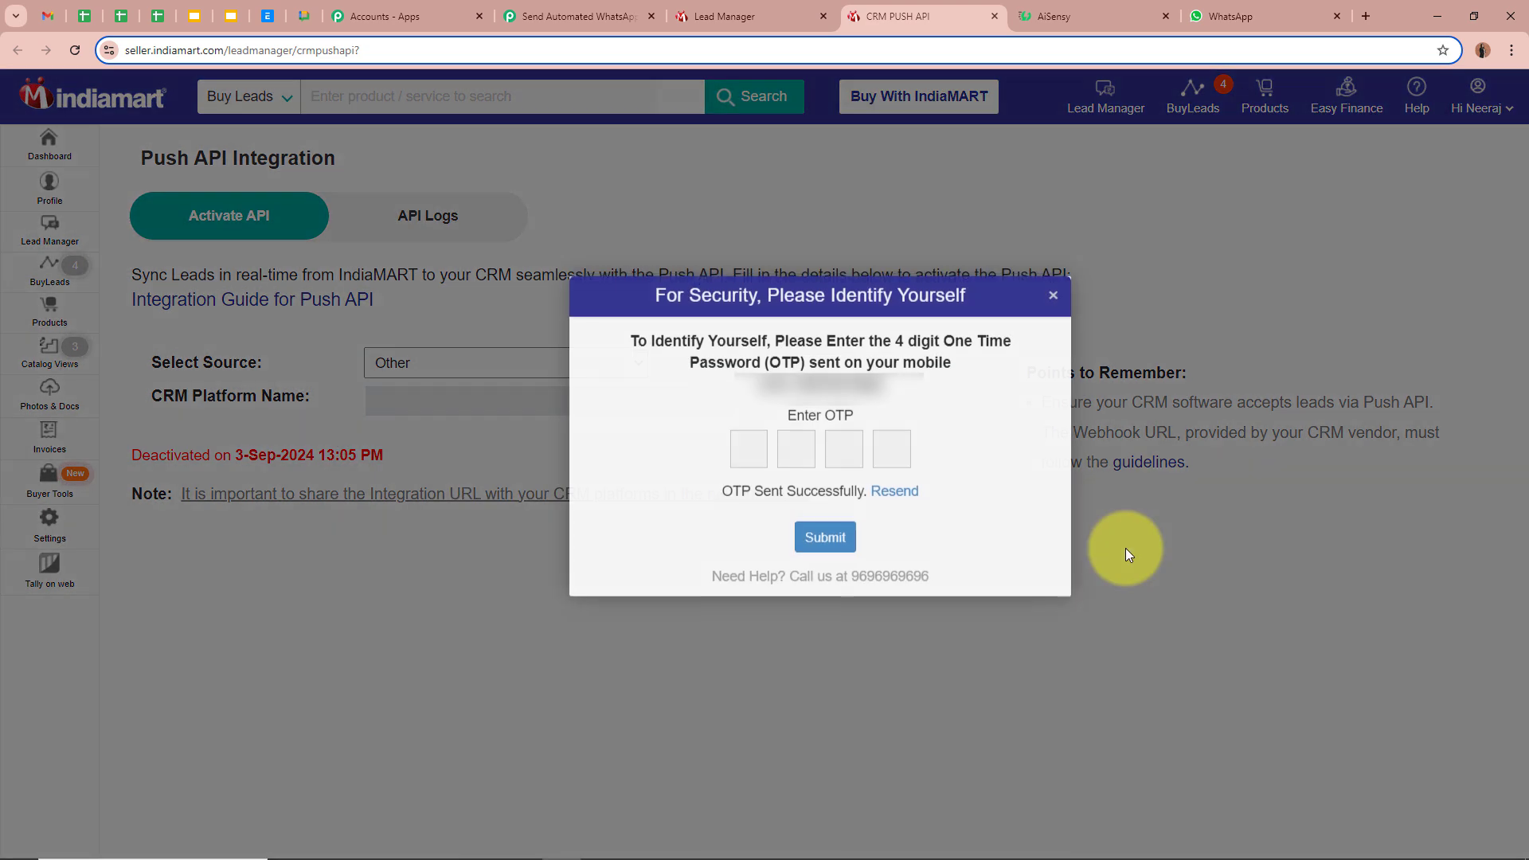
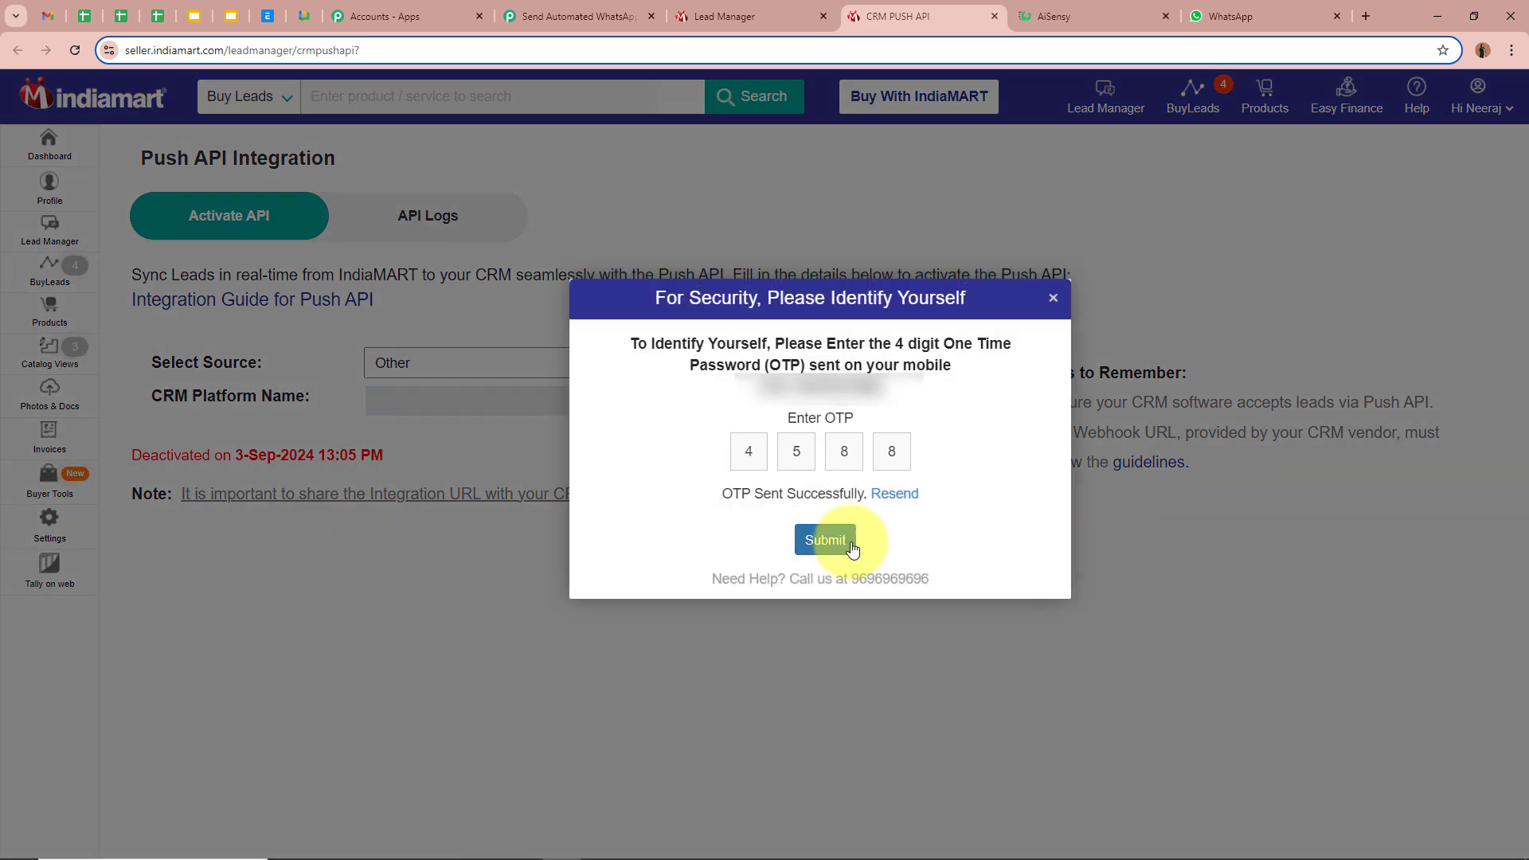
left_click(825, 541)
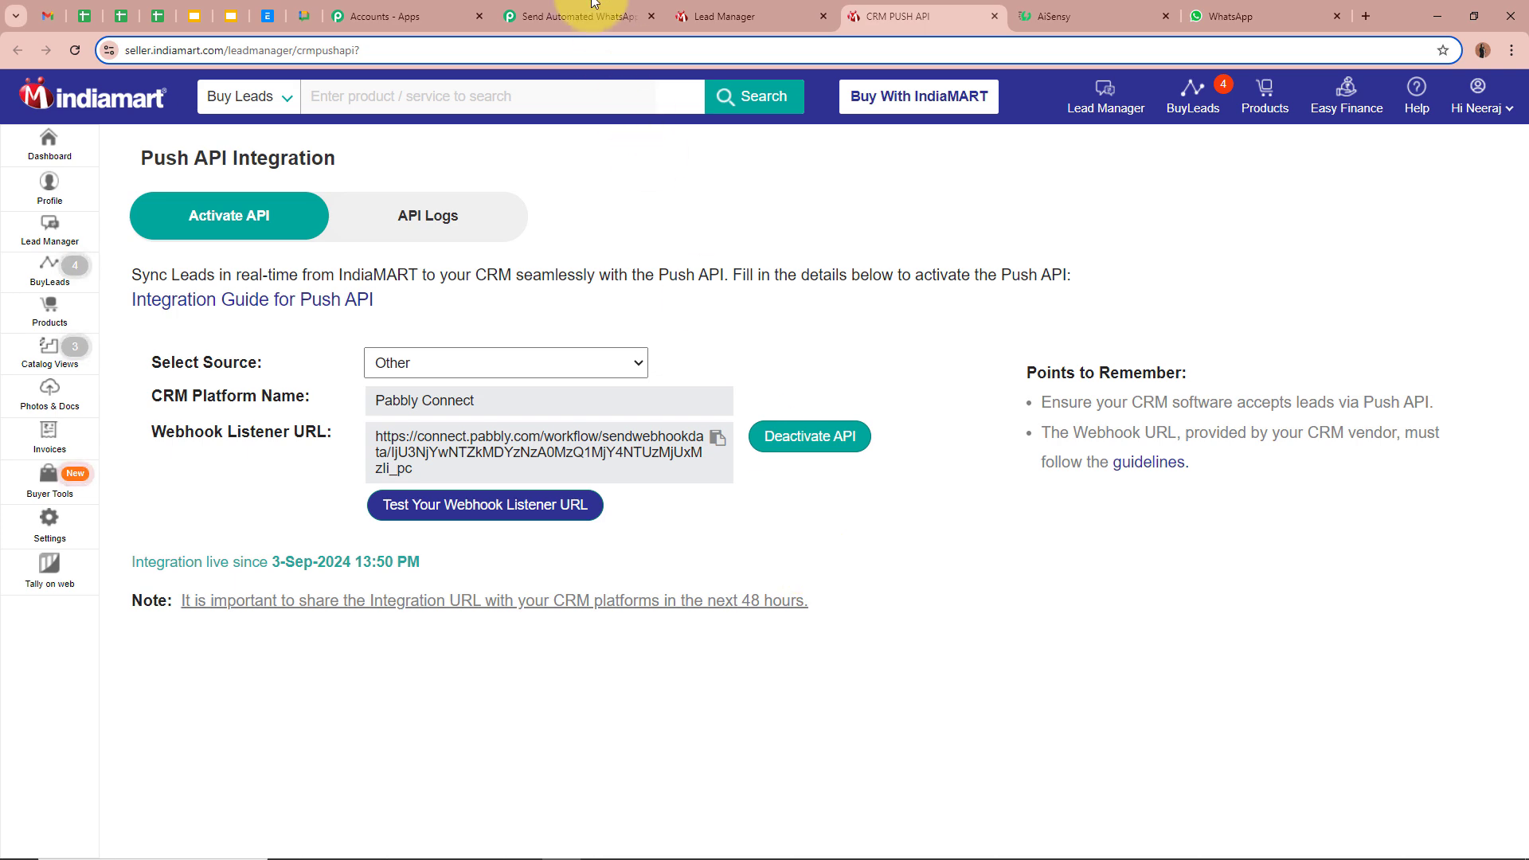
left_click(573, 16)
scroll(328, 398, "down", 6)
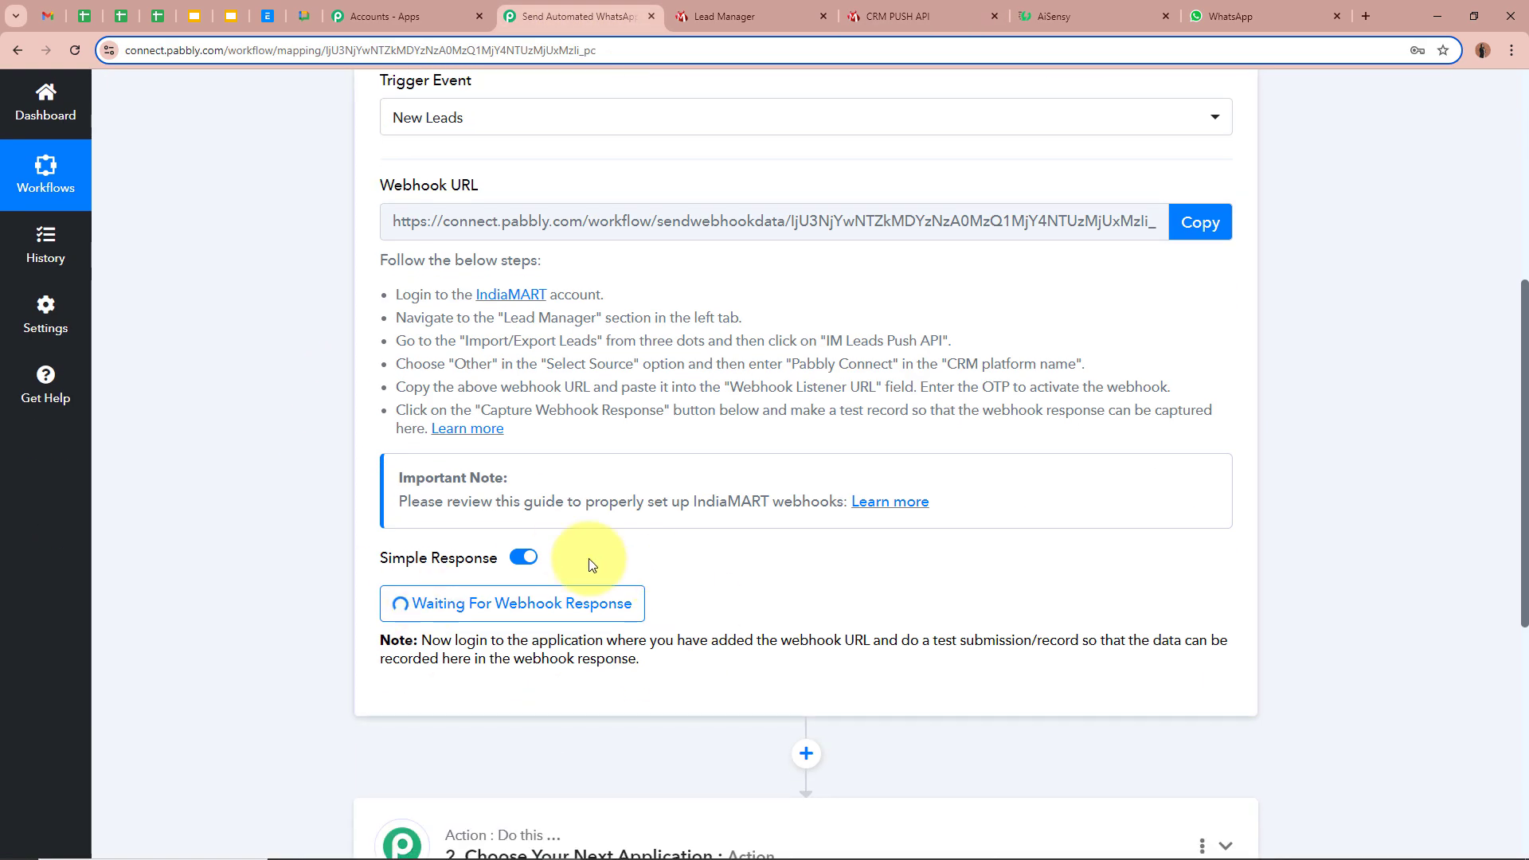
scroll(322, 562, "up", 6)
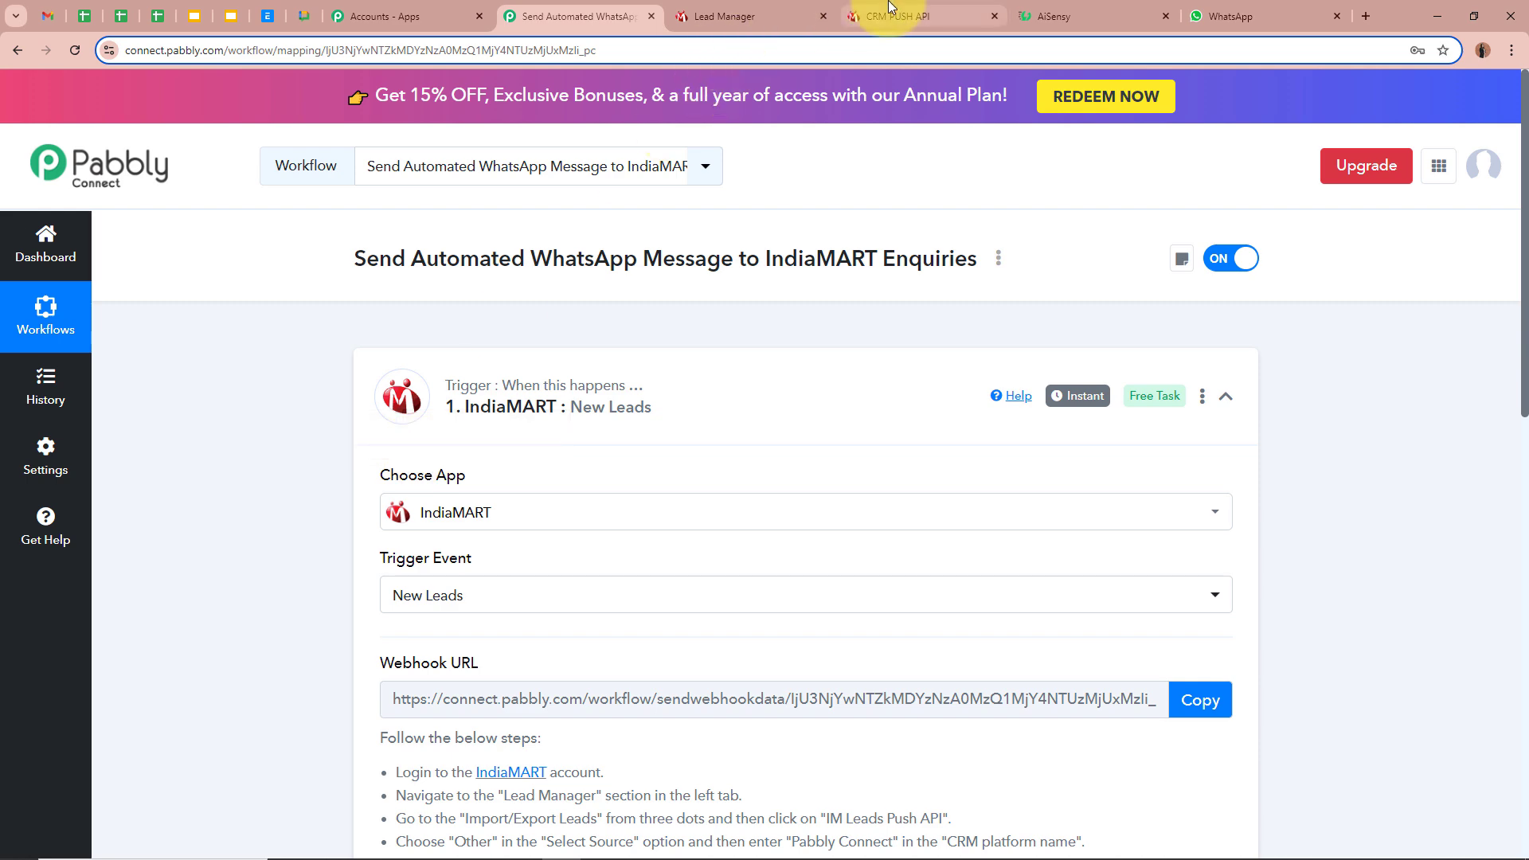
left_click(898, 16)
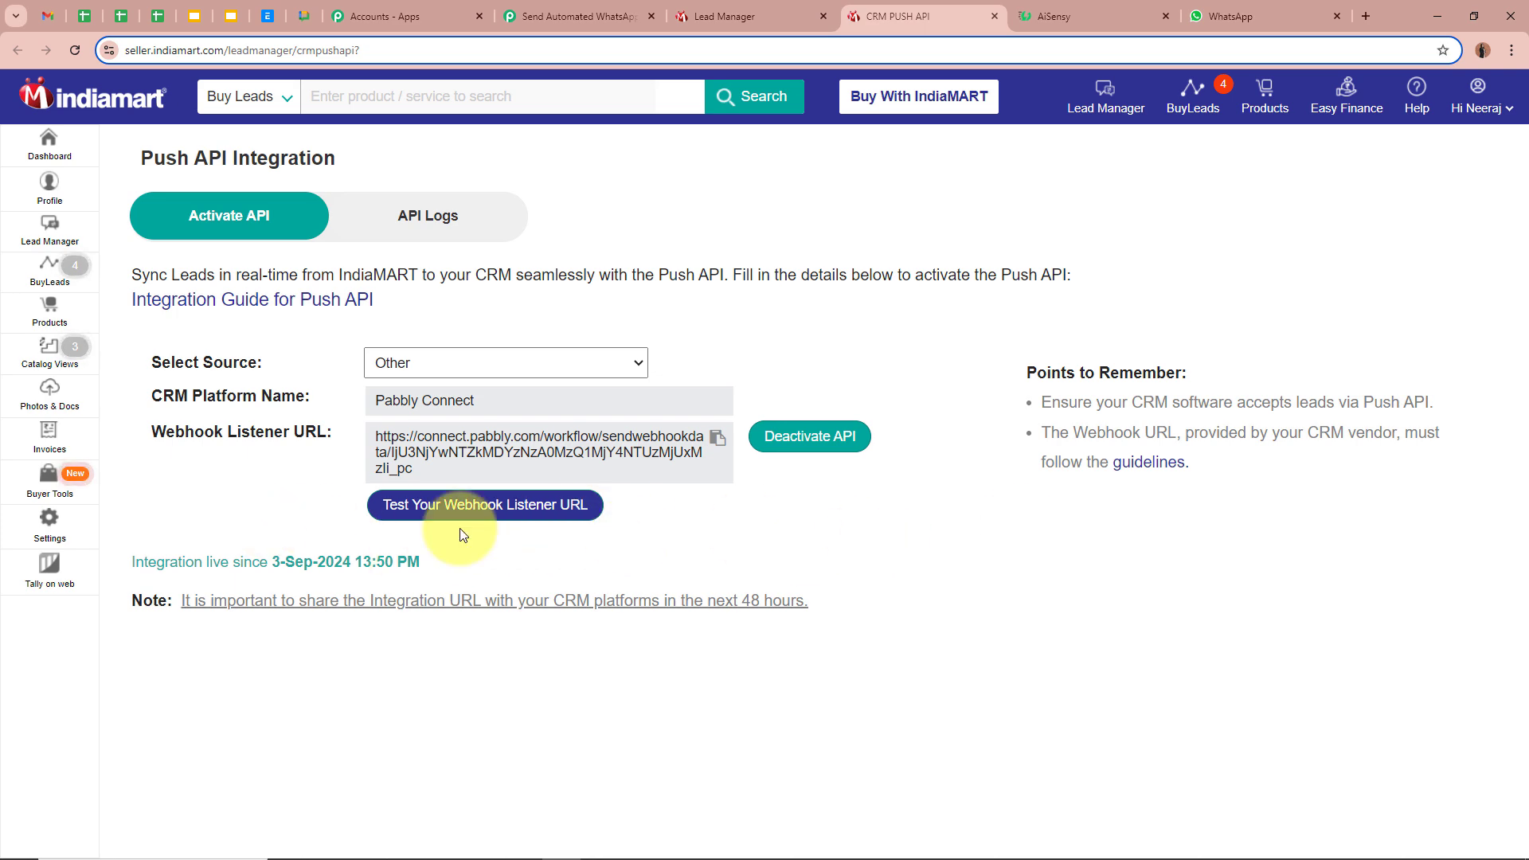
- Send a test lead from IndiaMART's webhook listener tester to the Pabbly webhook URL
left_click(557, 15)
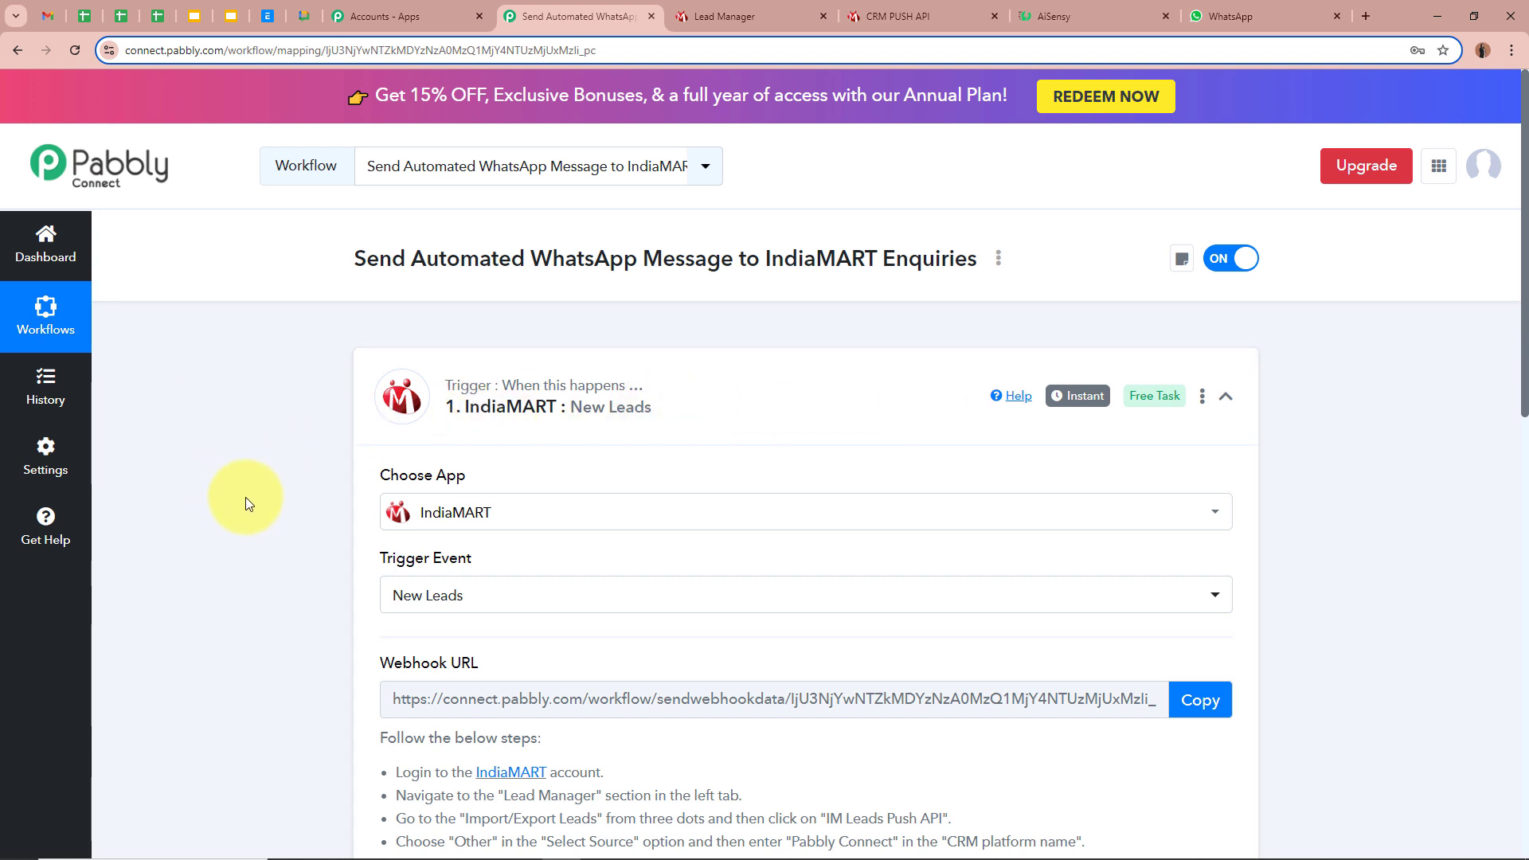
left_click(923, 16)
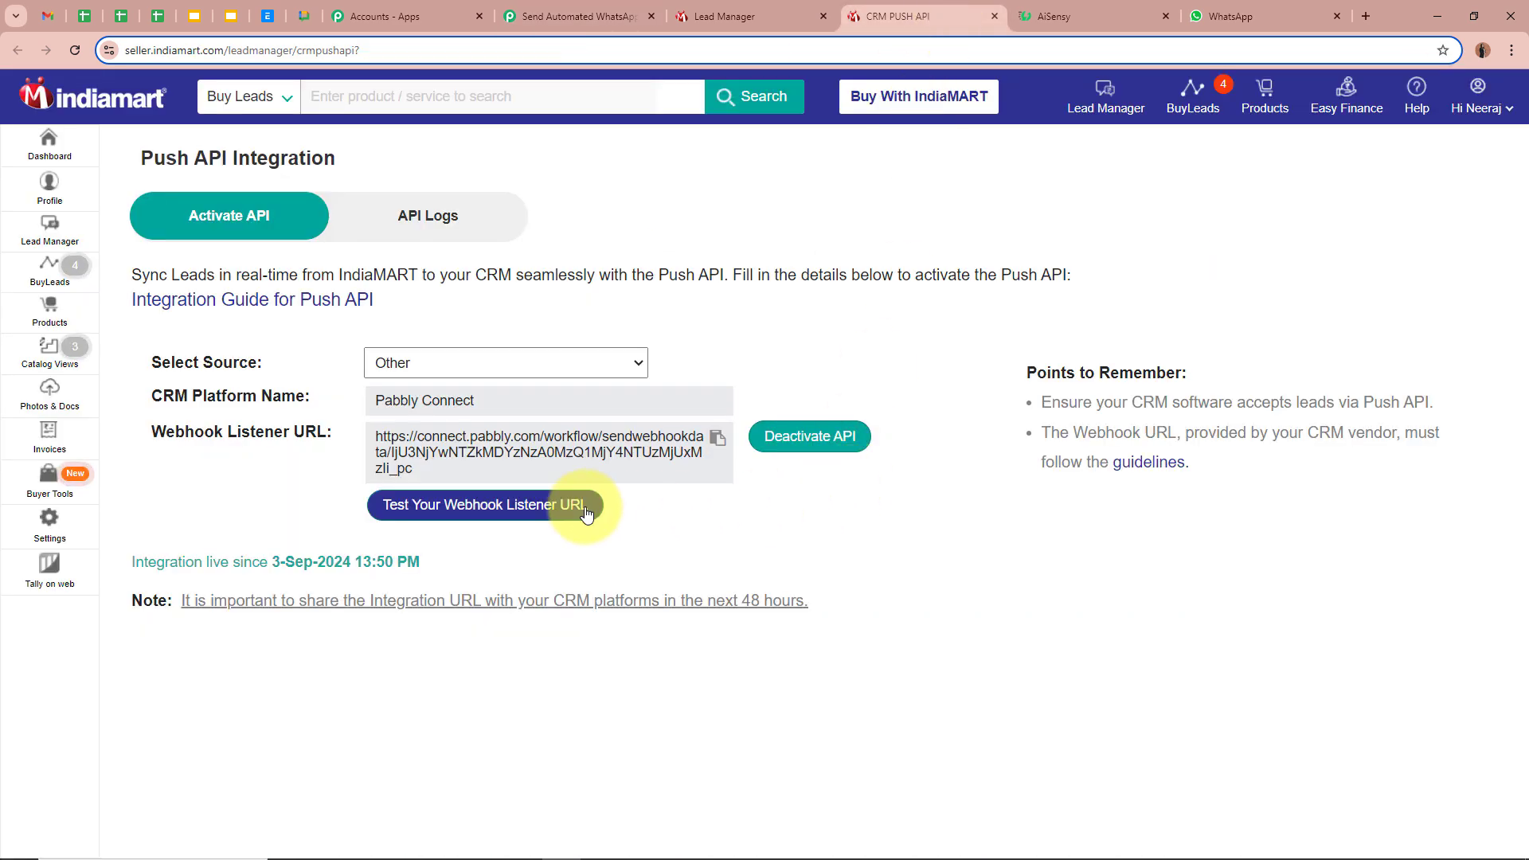
left_click(490, 508)
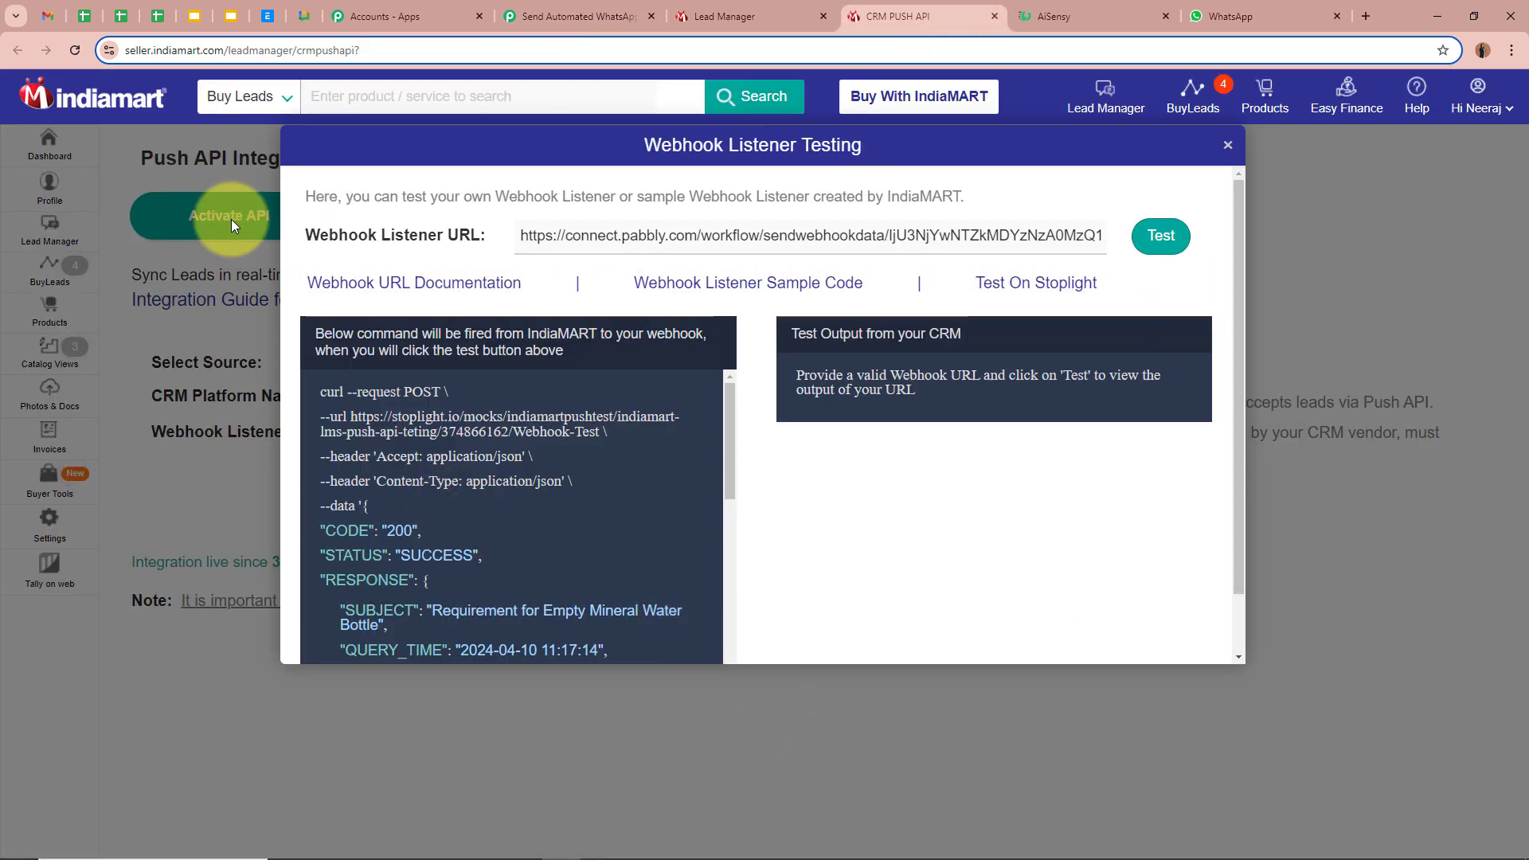
left_click(1163, 252)
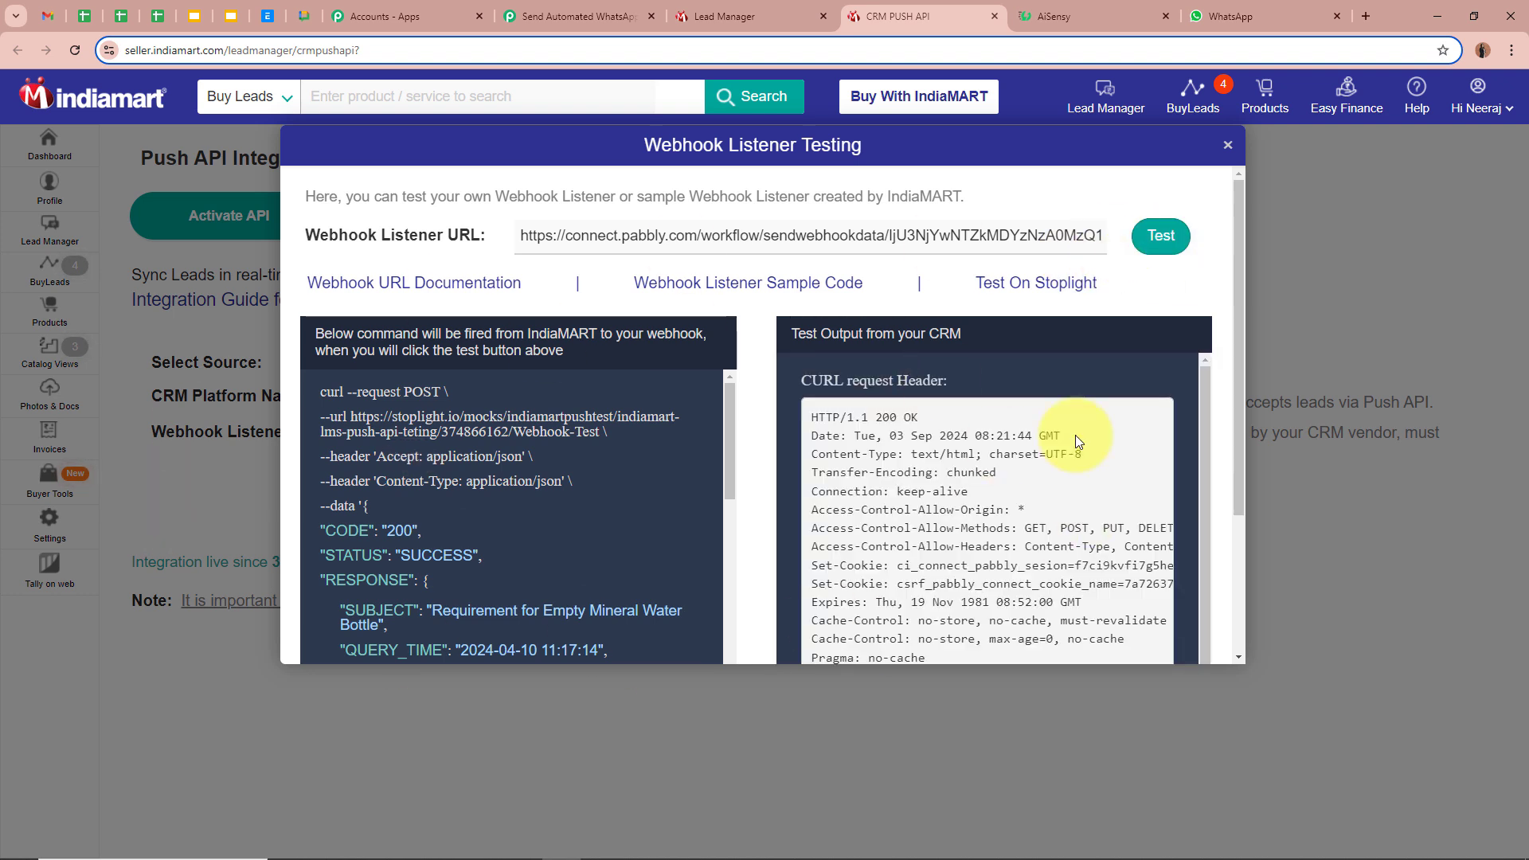
left_click(1226, 147)
- Scroll to the trigger's captured IndiaMART test lead showing SUCCESS and the sender details
left_click(577, 16)
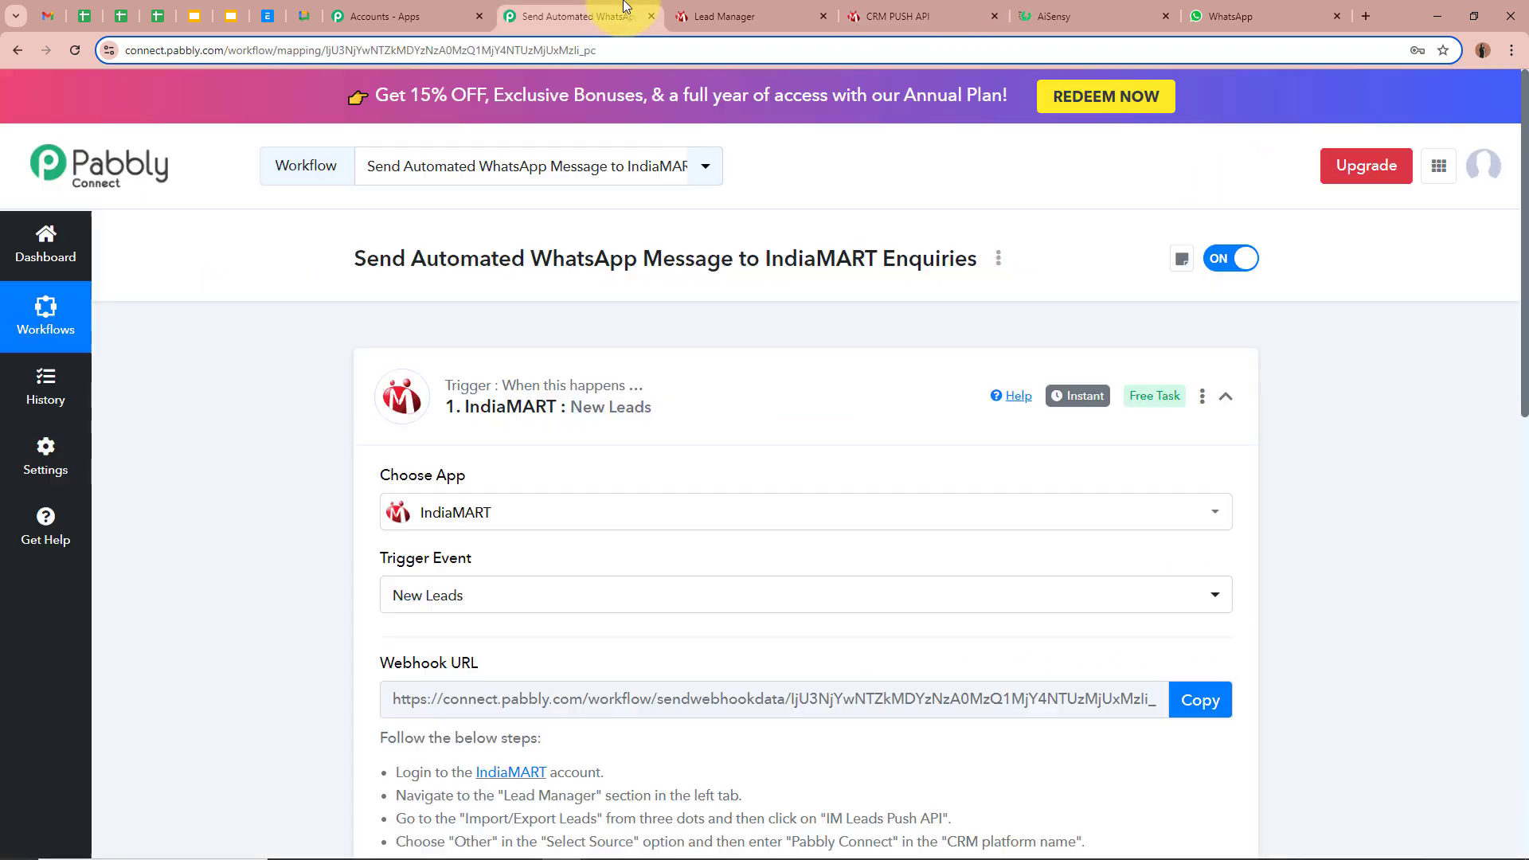
scroll(221, 508, "down", 10)
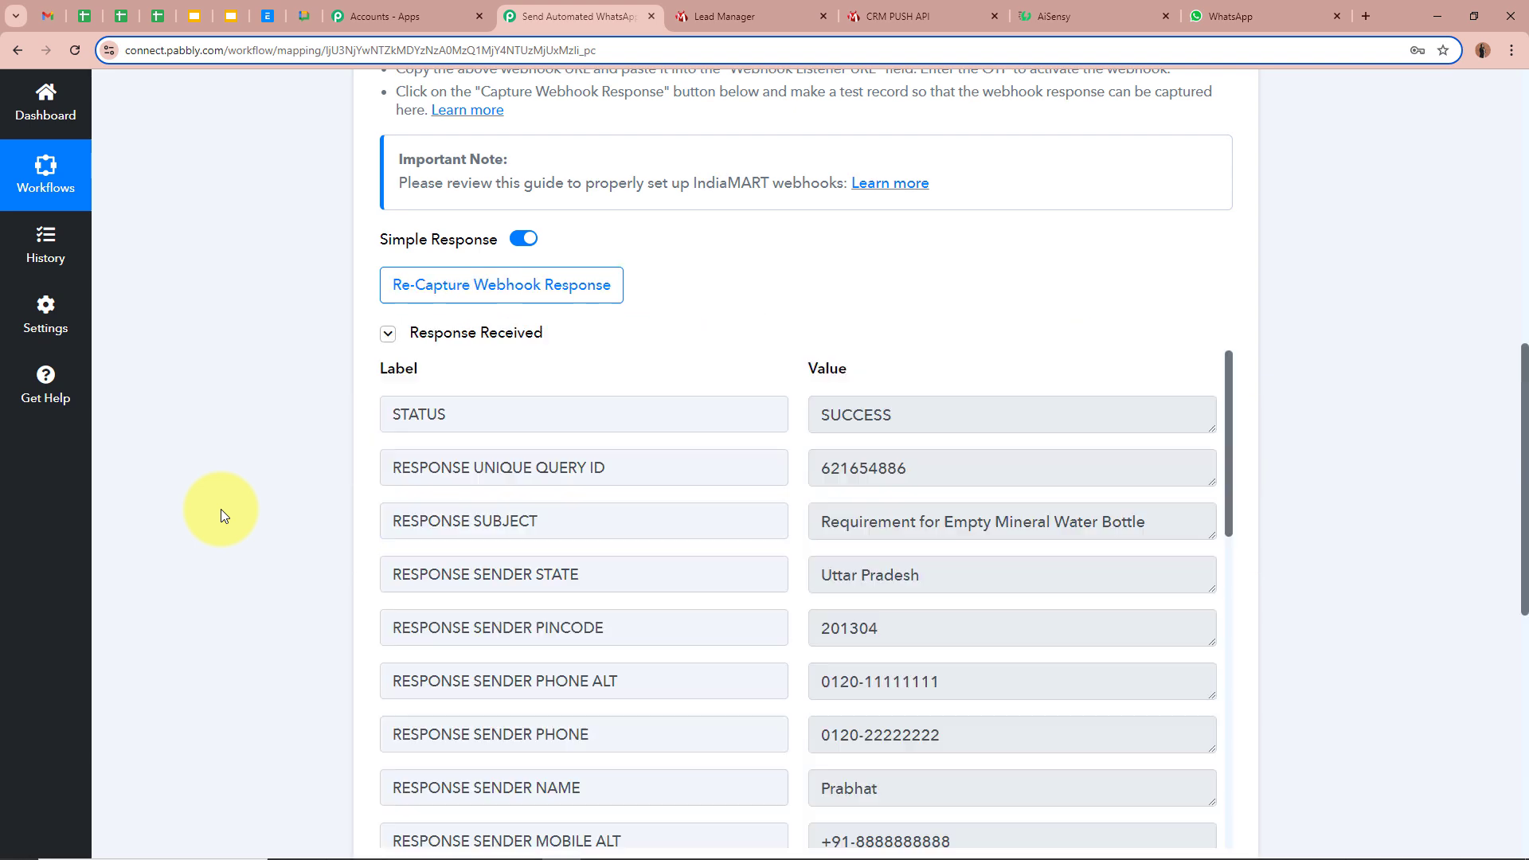
scroll(221, 509, "down", 1)
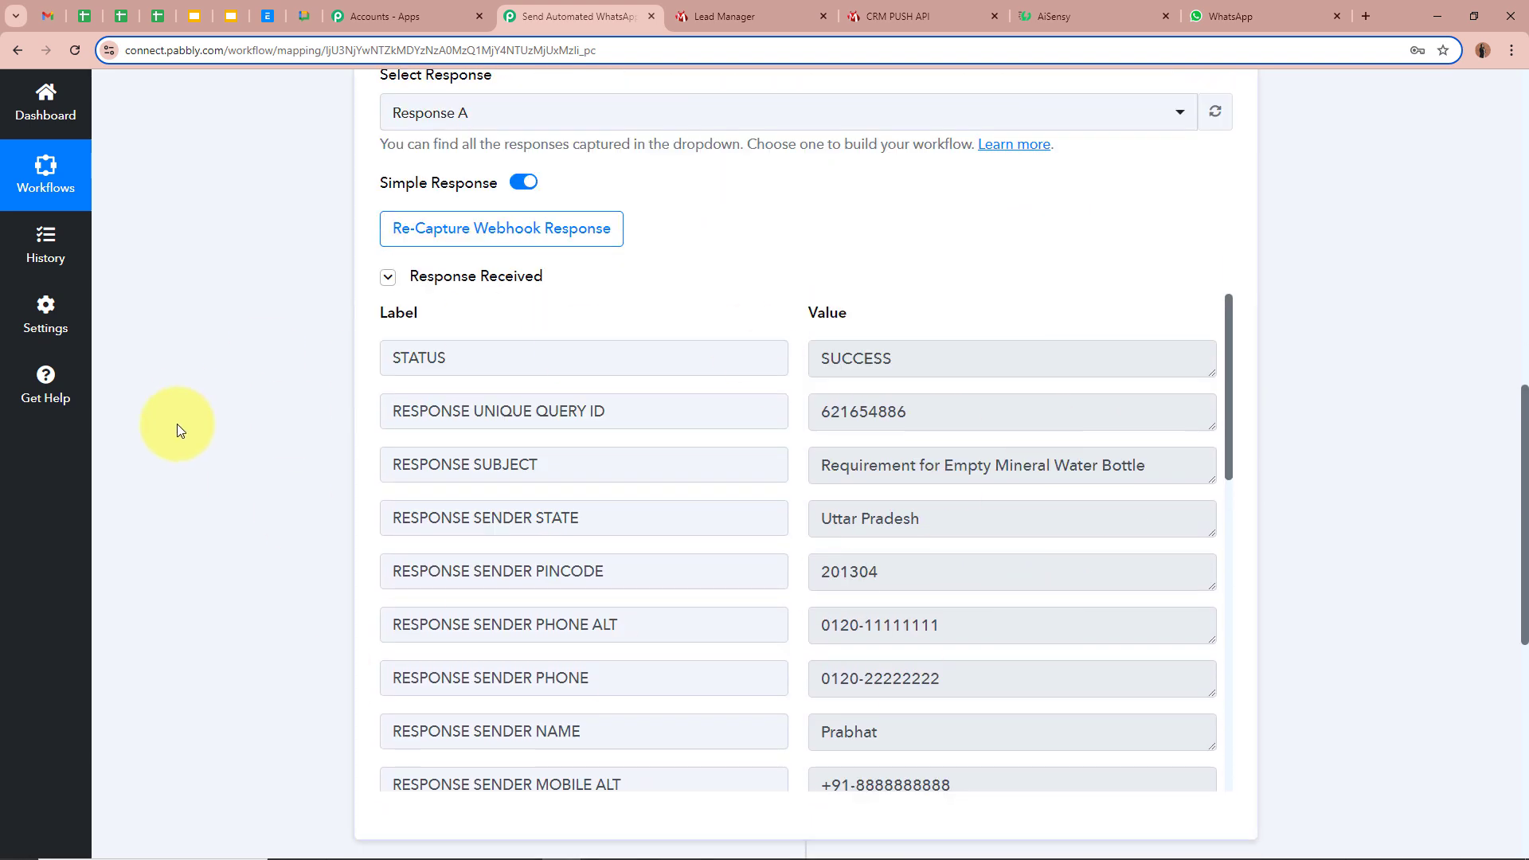
scroll(177, 423, "down", 1)
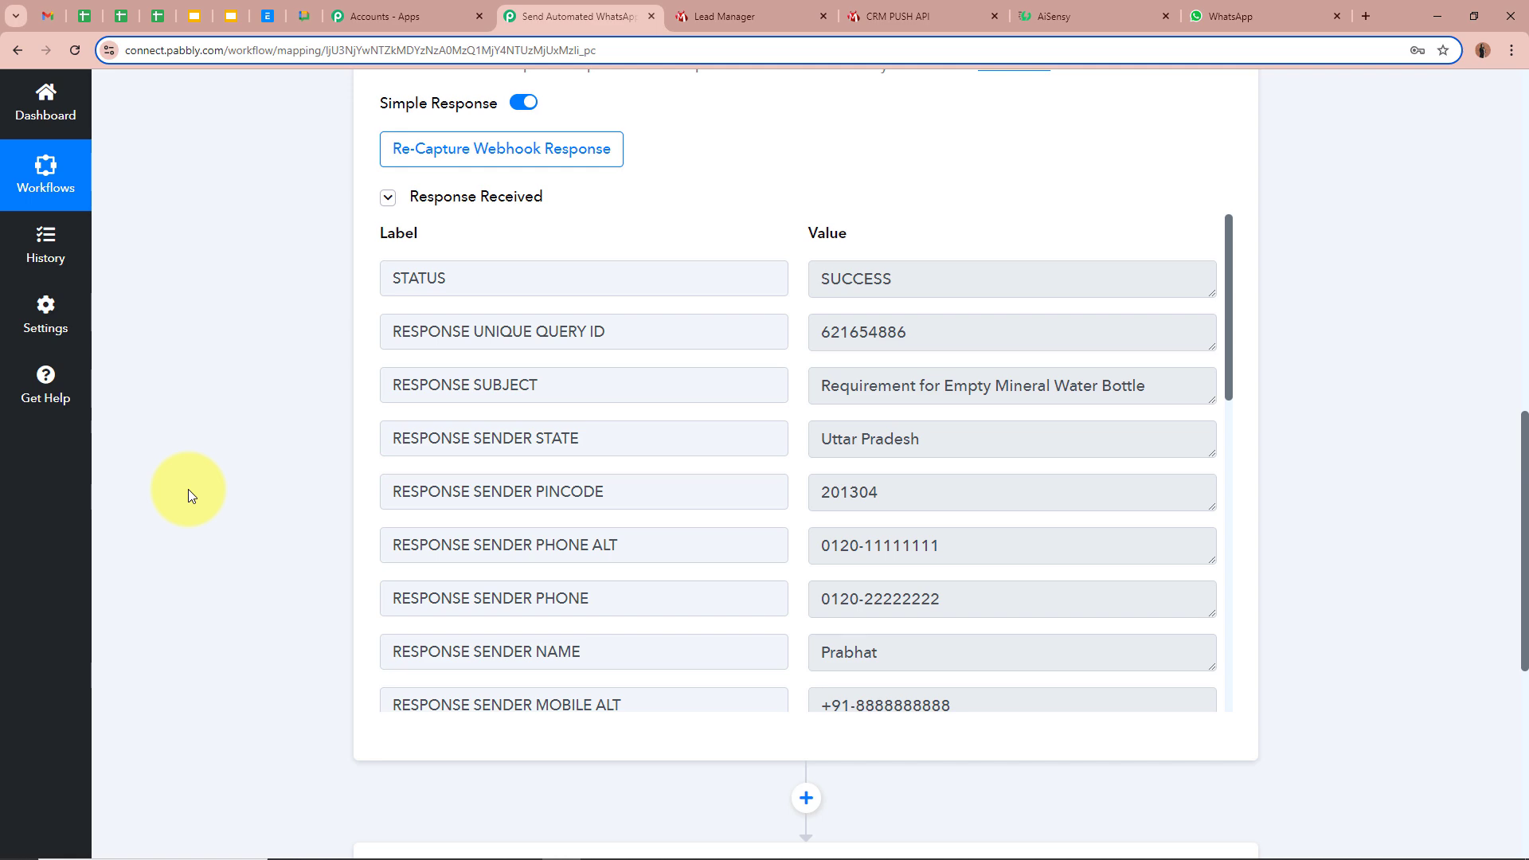
left_click(898, 16)
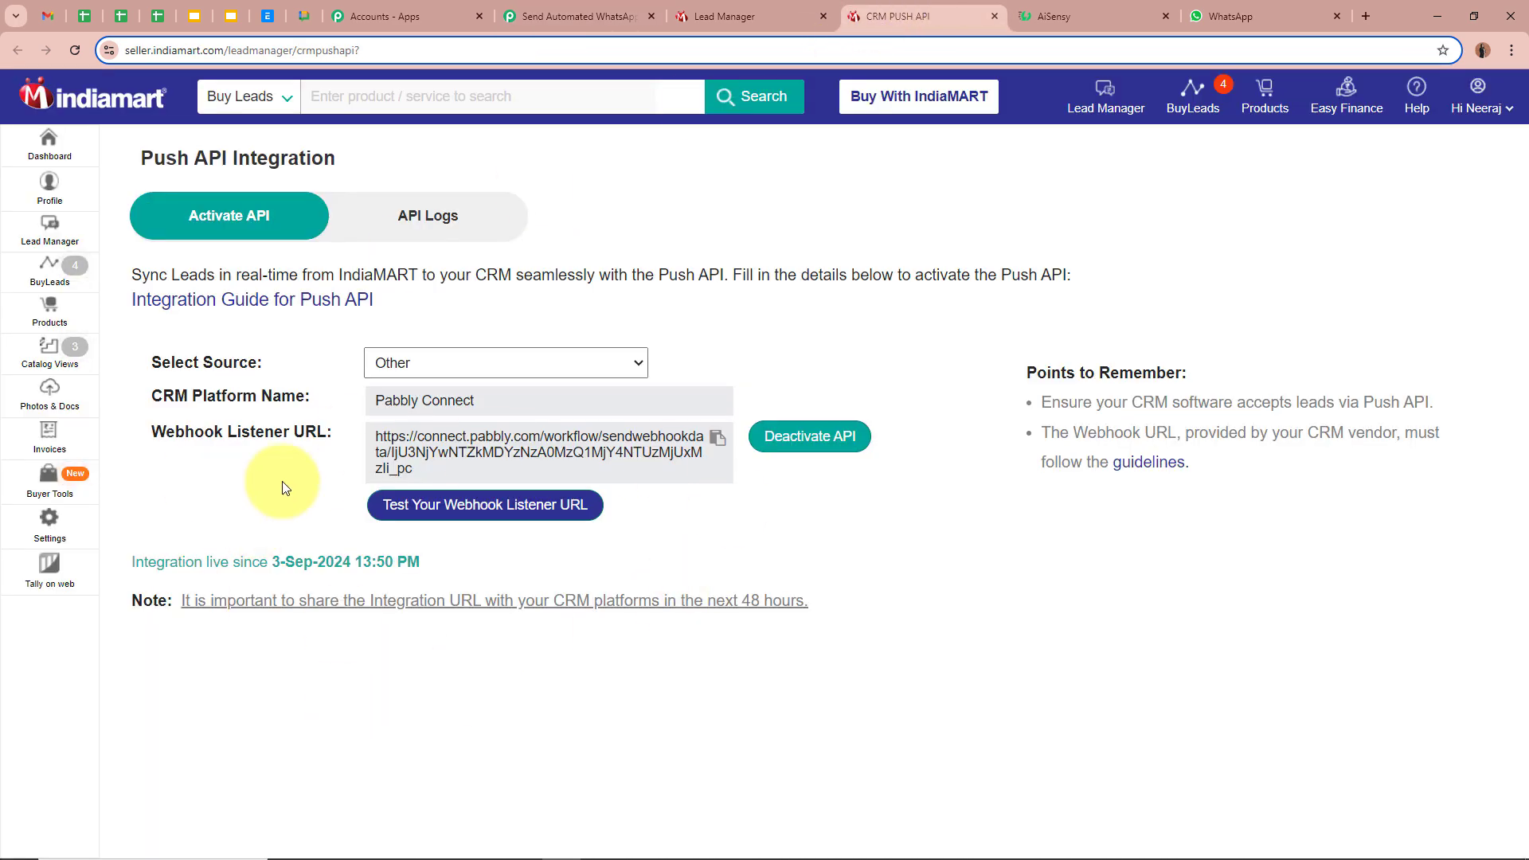
left_click(558, 16)
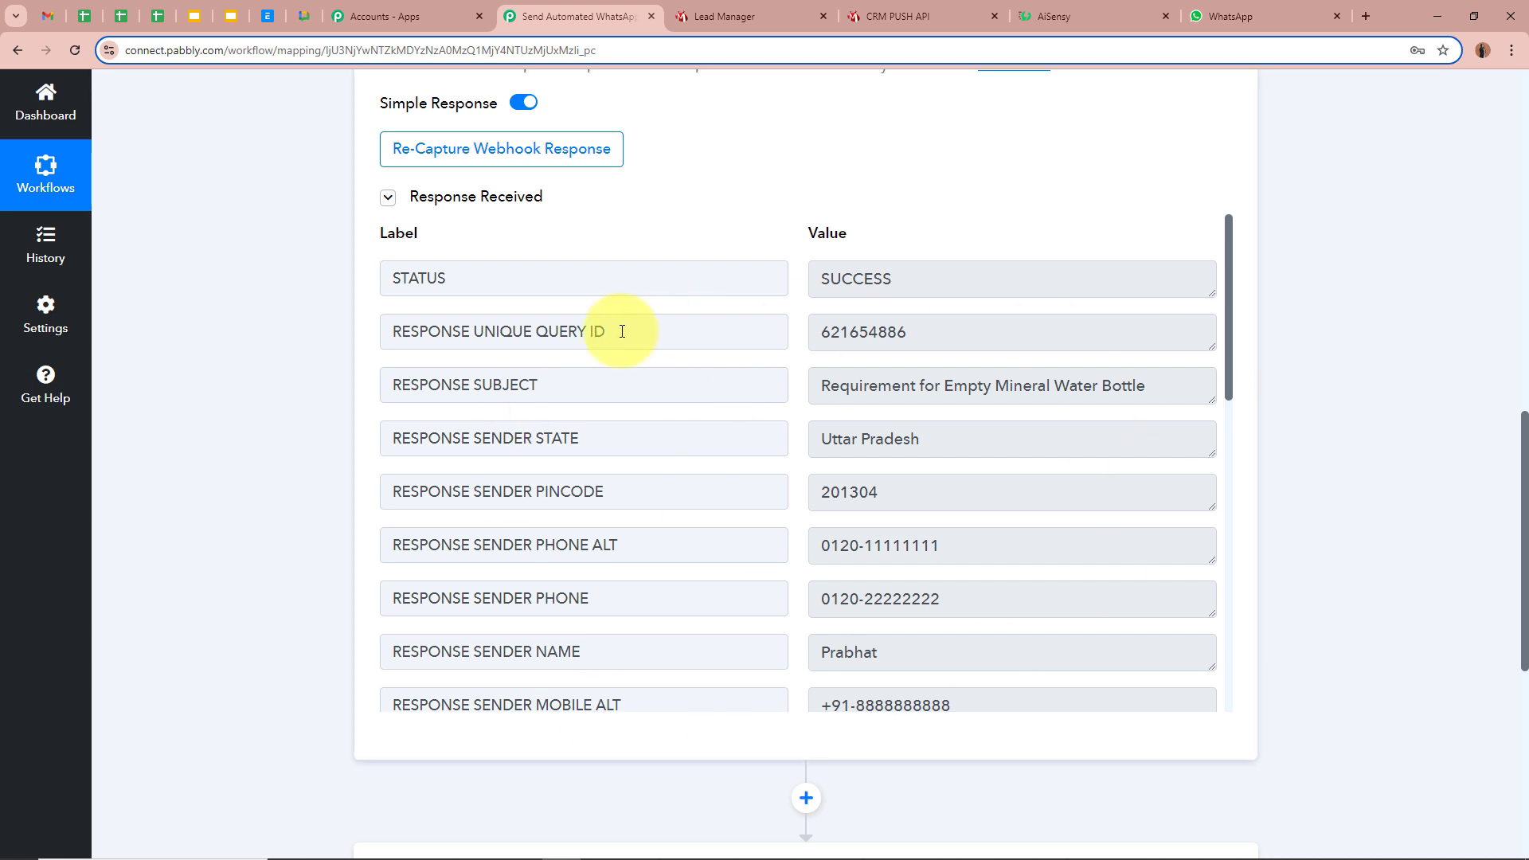
left_click(958, 266)
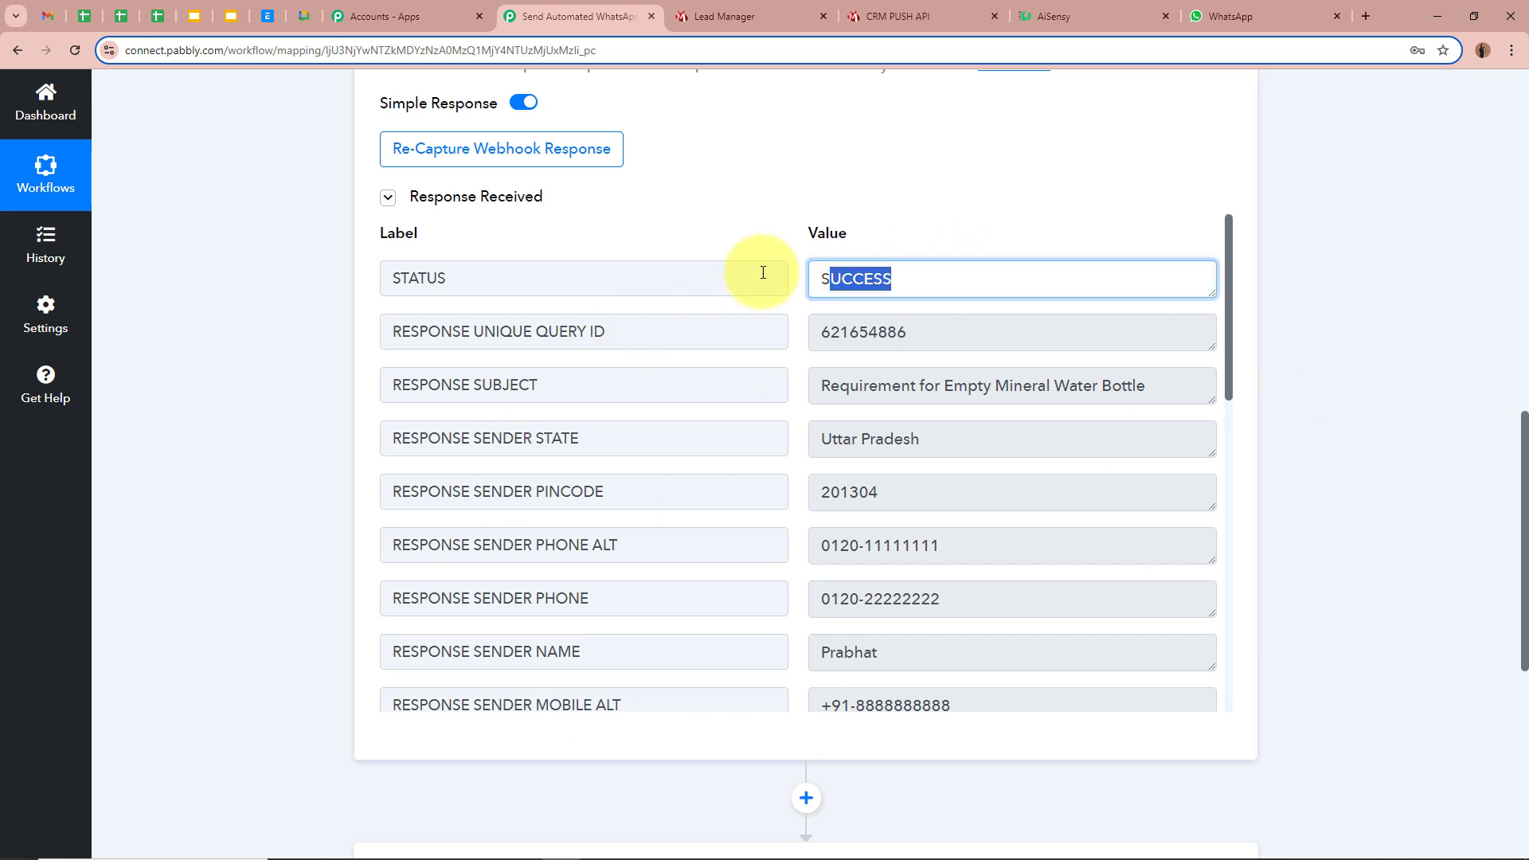
left_click(1013, 331)
left_click_drag(809, 386, 1160, 385)
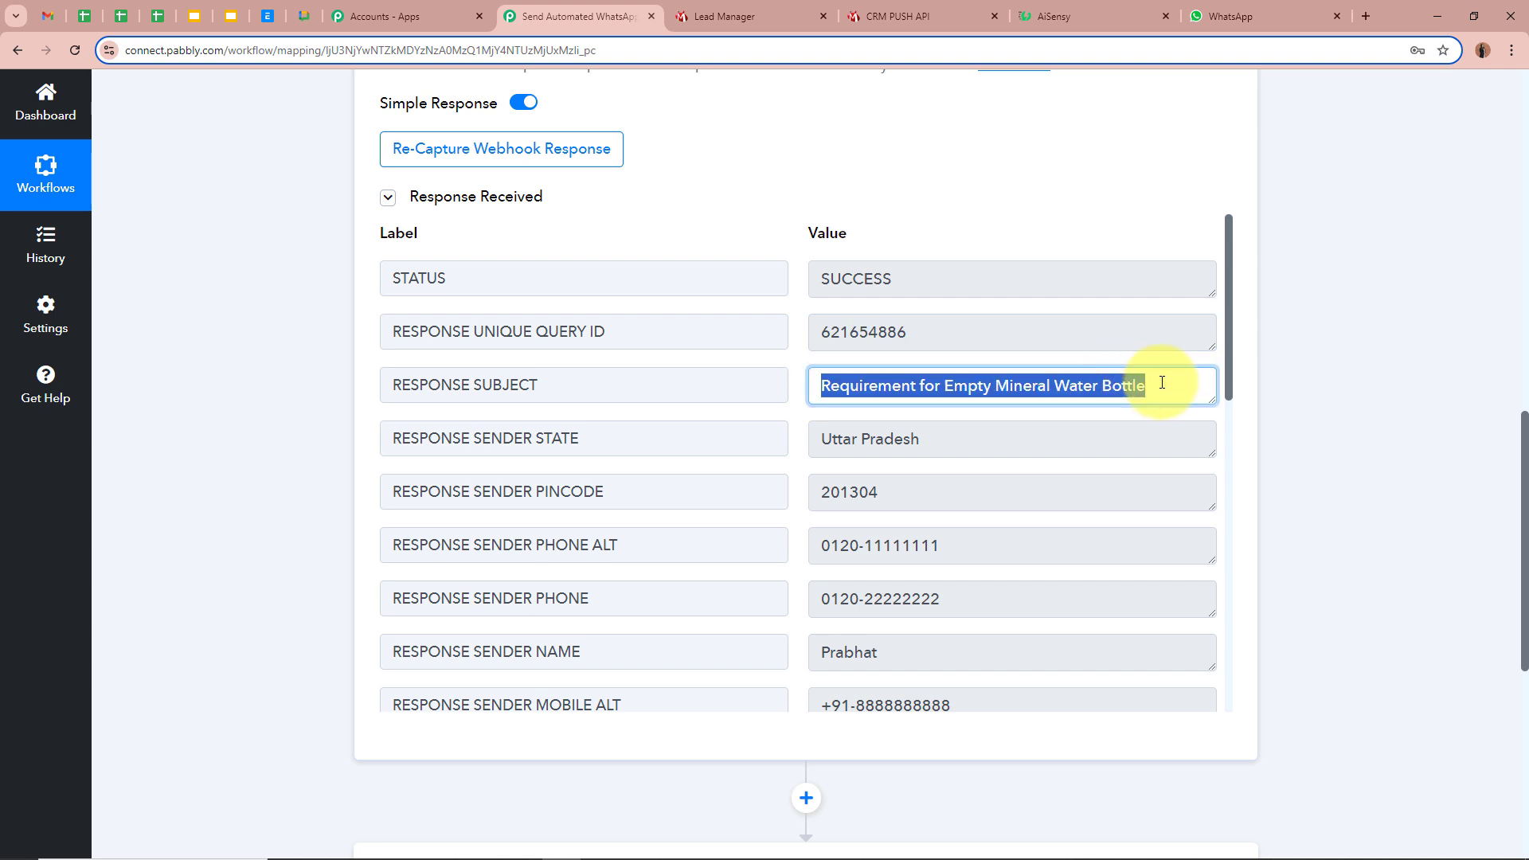
left_click_drag(1019, 442, 621, 441)
left_click_drag(912, 491, 819, 503)
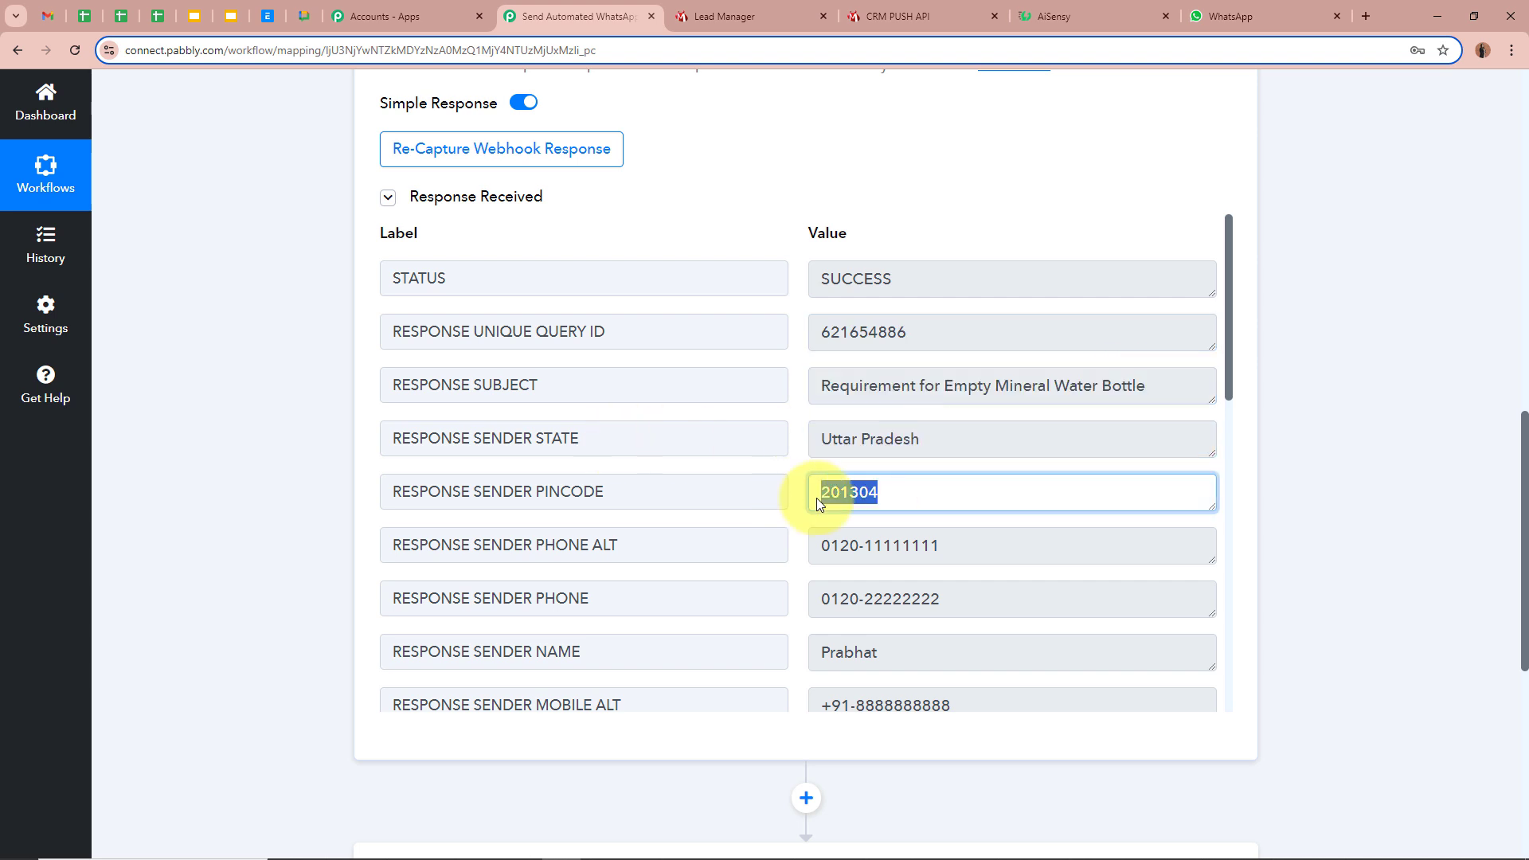
left_click_drag(998, 547, 684, 548)
left_click_drag(916, 653, 774, 648)
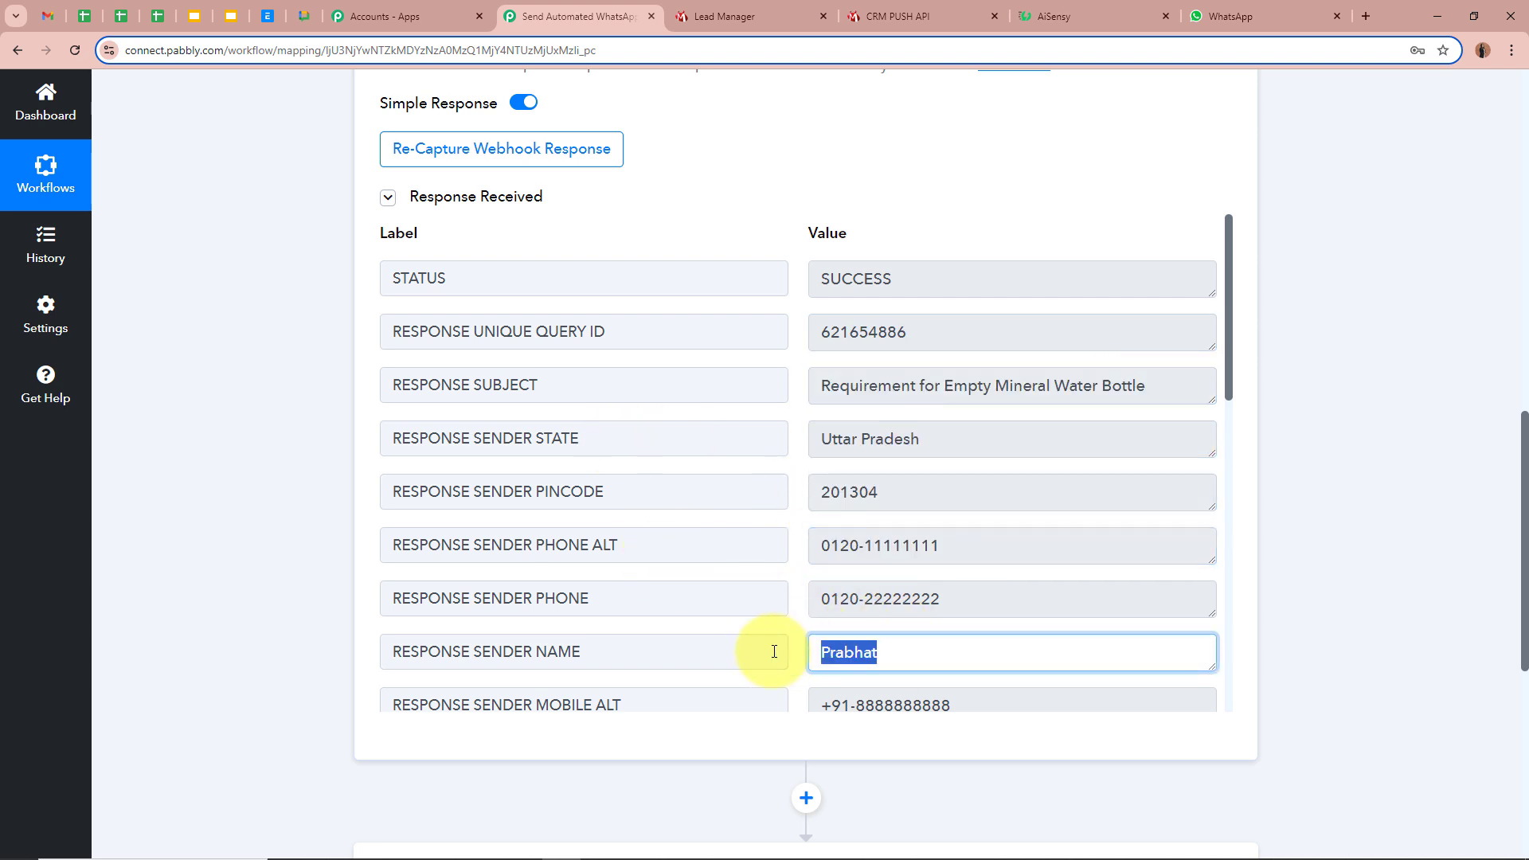
scroll(958, 691, "down", 5)
left_click_drag(952, 309, 778, 310)
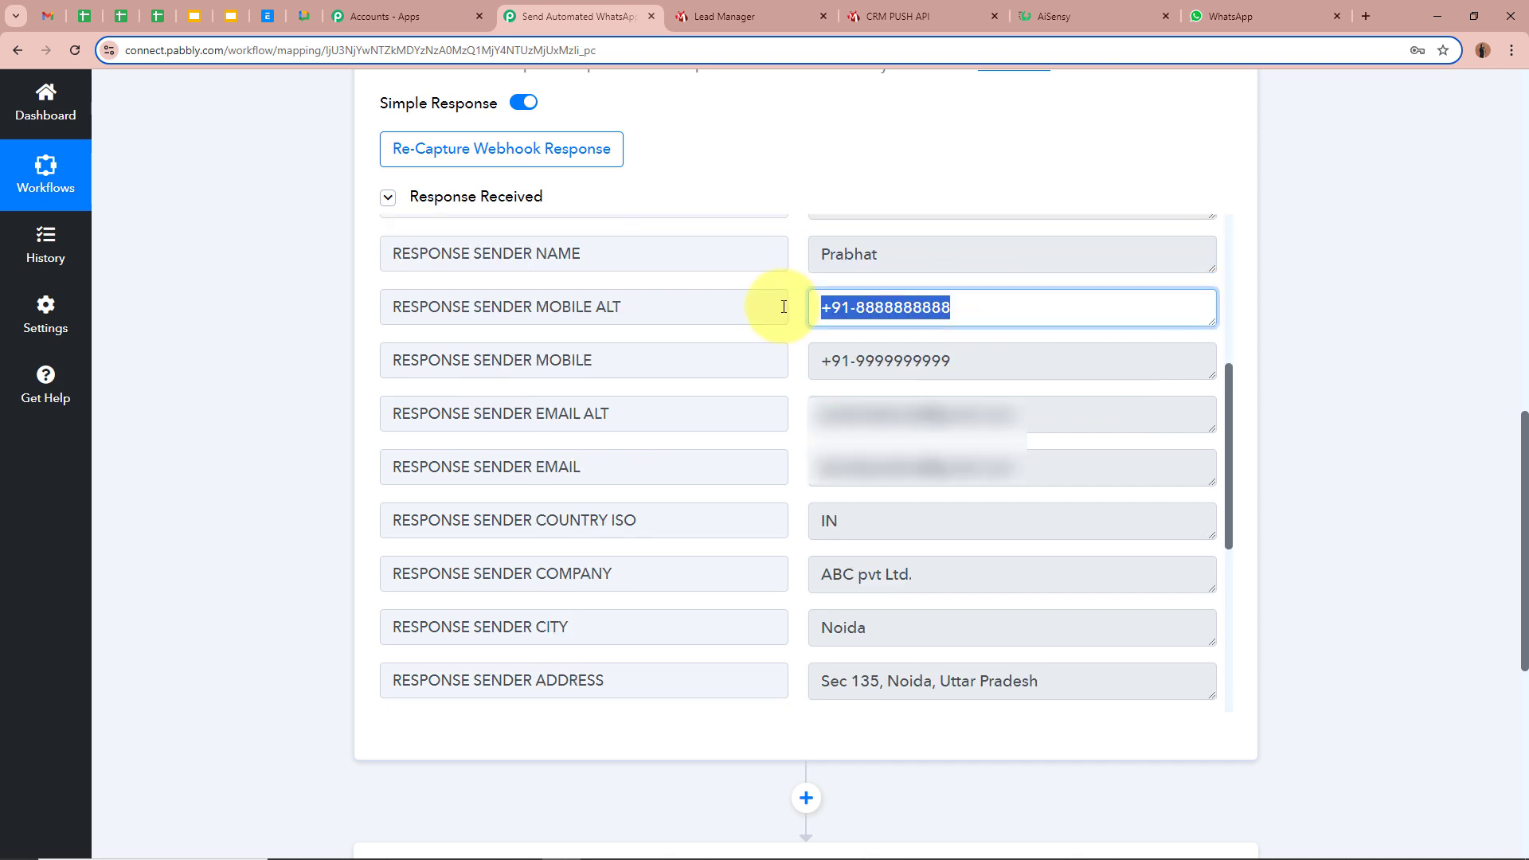
left_click_drag(1006, 361, 778, 390)
left_click_drag(1033, 421, 778, 444)
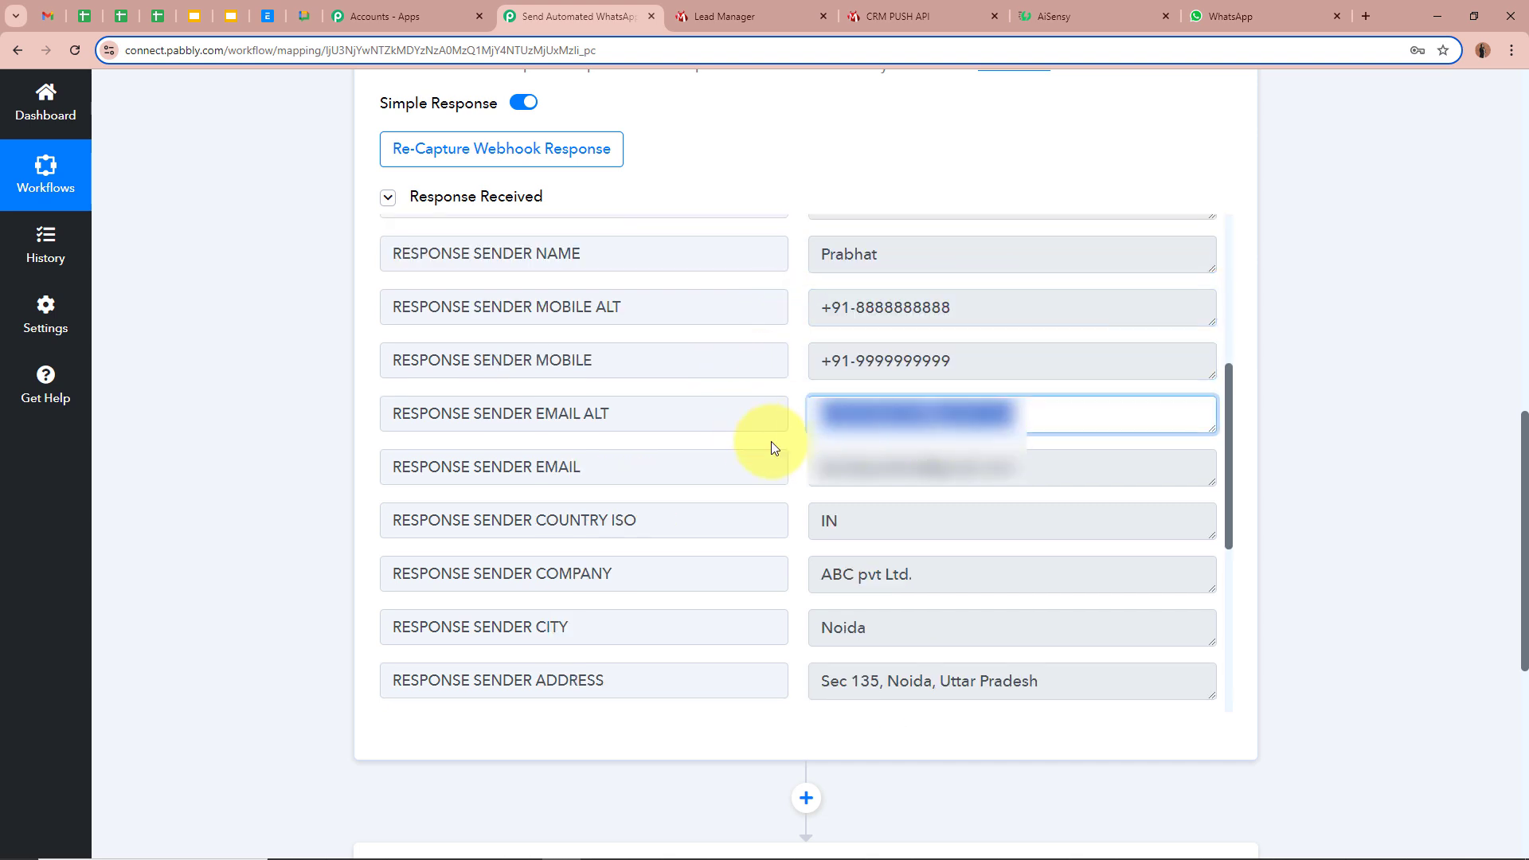
left_click_drag(914, 519, 833, 553)
left_click_drag(924, 575, 757, 585)
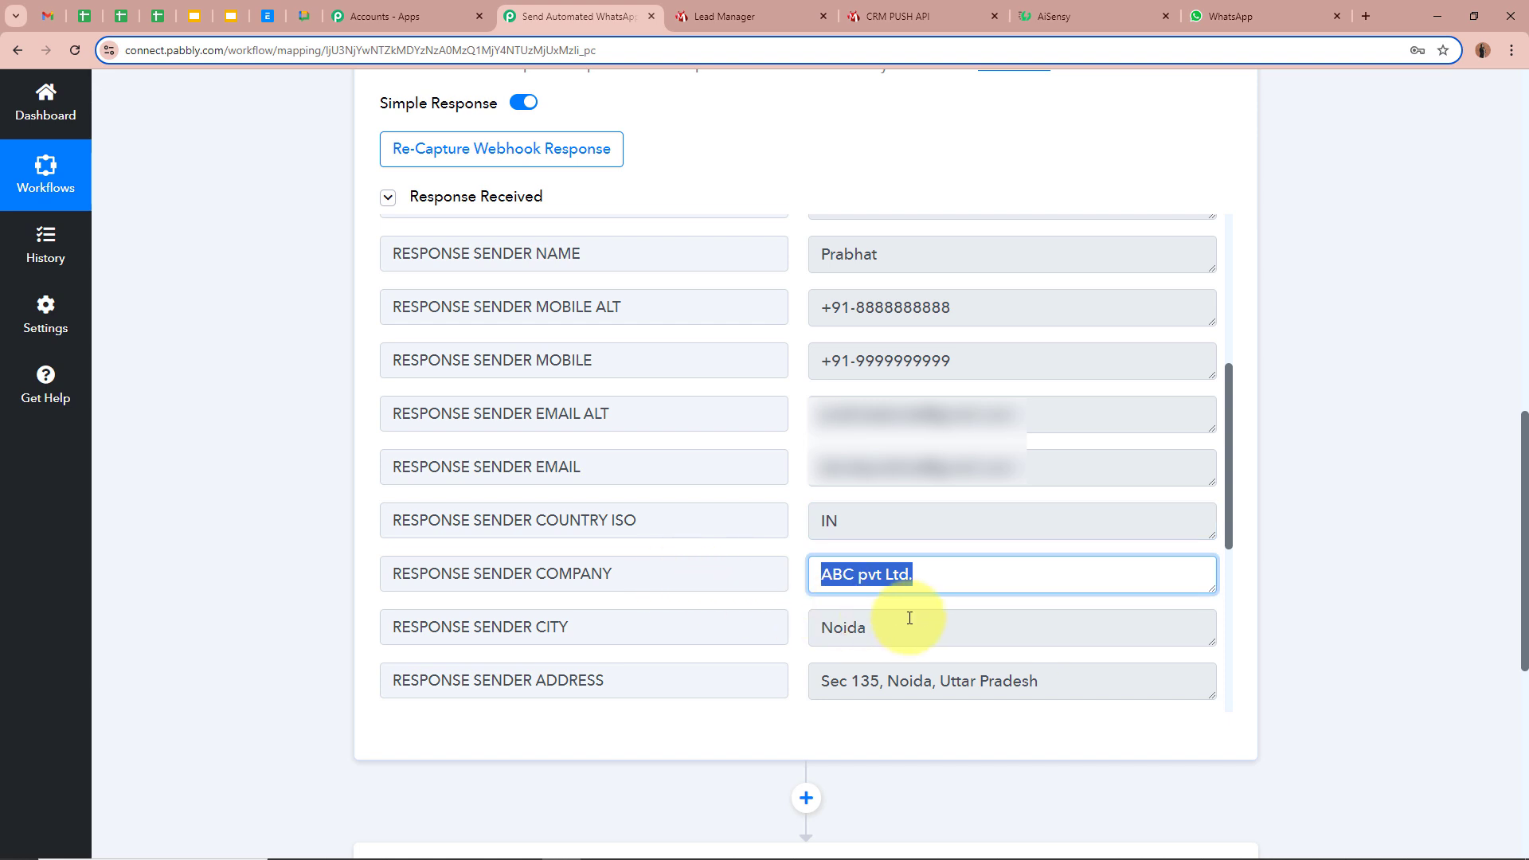
left_click_drag(911, 621, 748, 632)
left_click_drag(1036, 682, 649, 699)
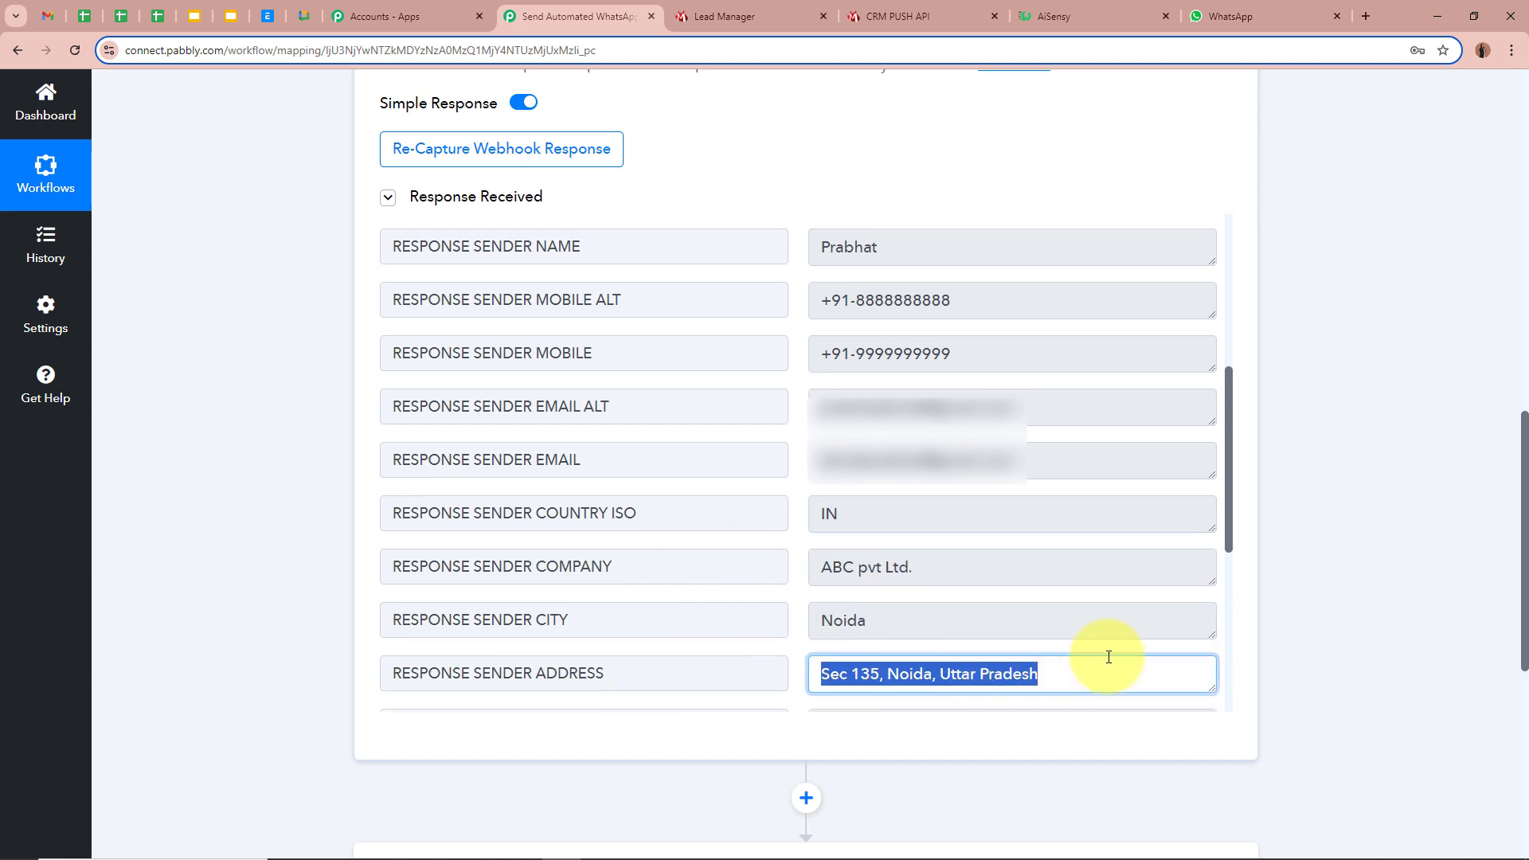
scroll(1109, 657, "down", 6)
left_click_drag(988, 385, 1084, 472)
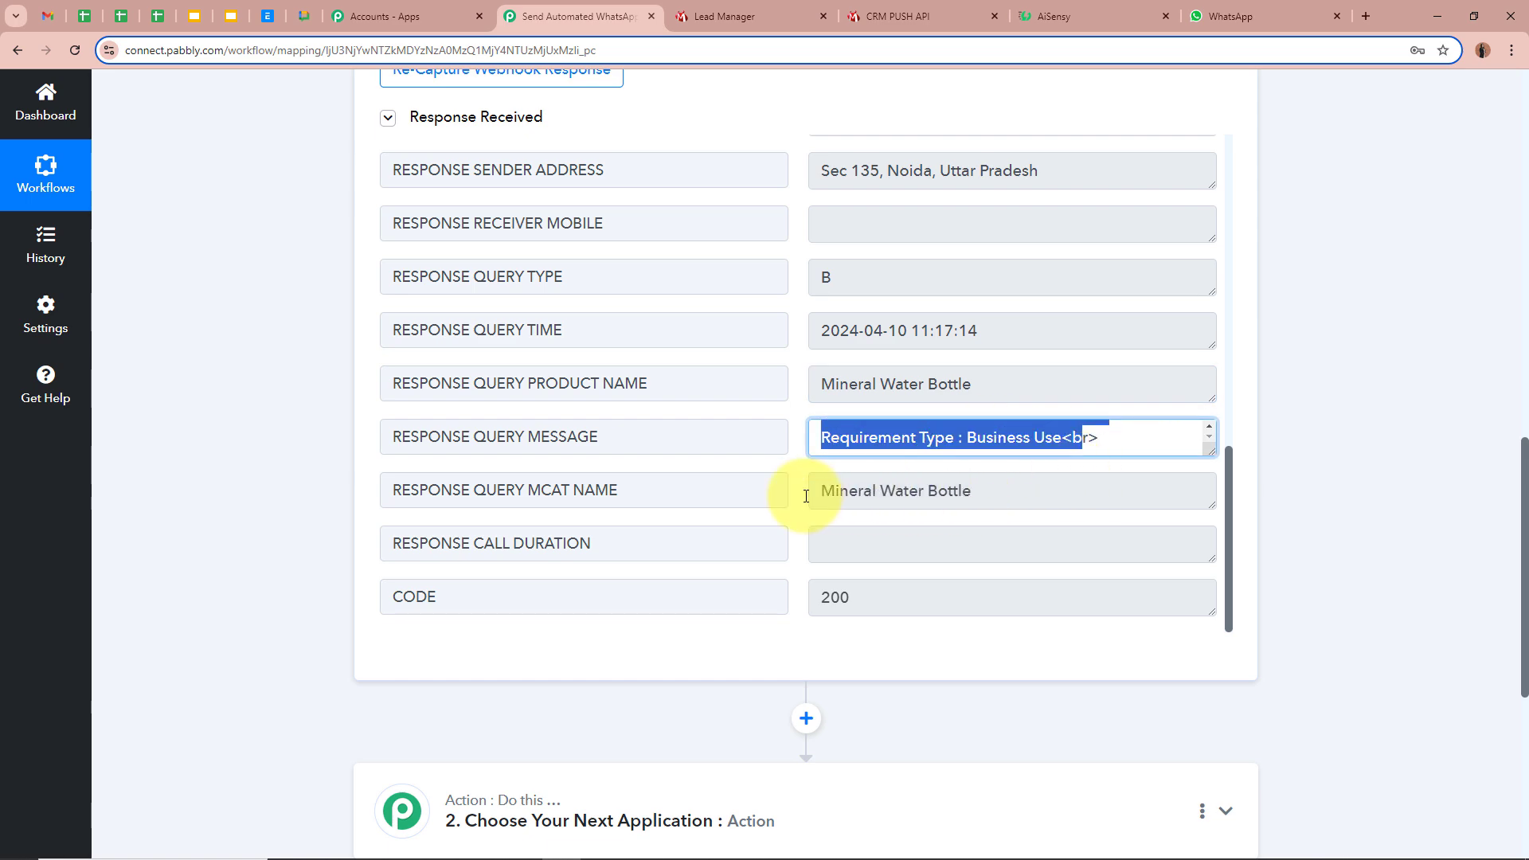
left_click(1444, 379)
scroll(1350, 446, "up", 15)
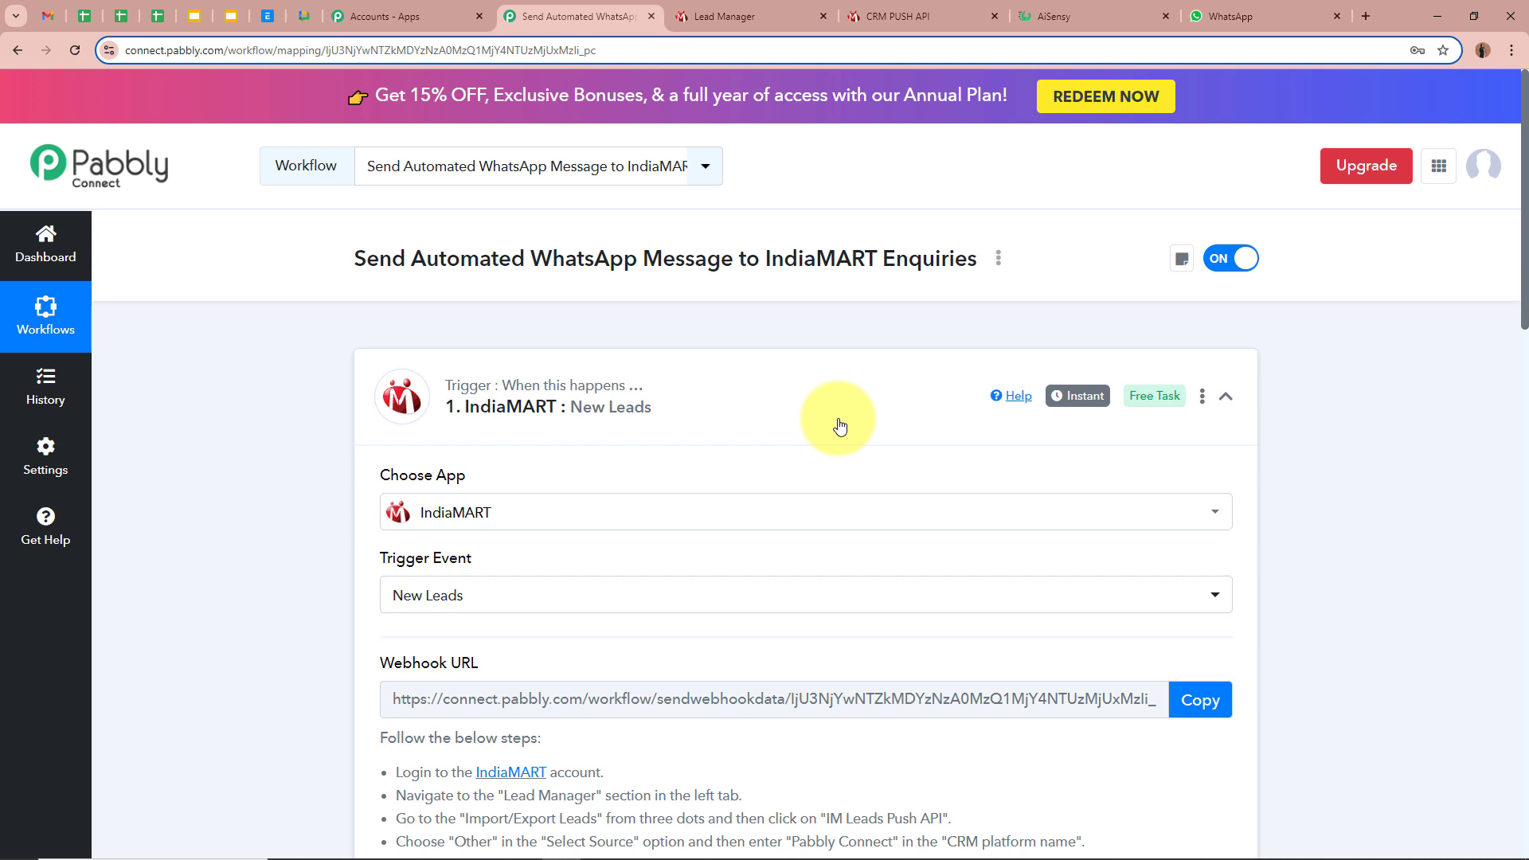
- Choose WhatsApp by AiSensy as the action app with the Send Template Message event
left_click(840, 426)
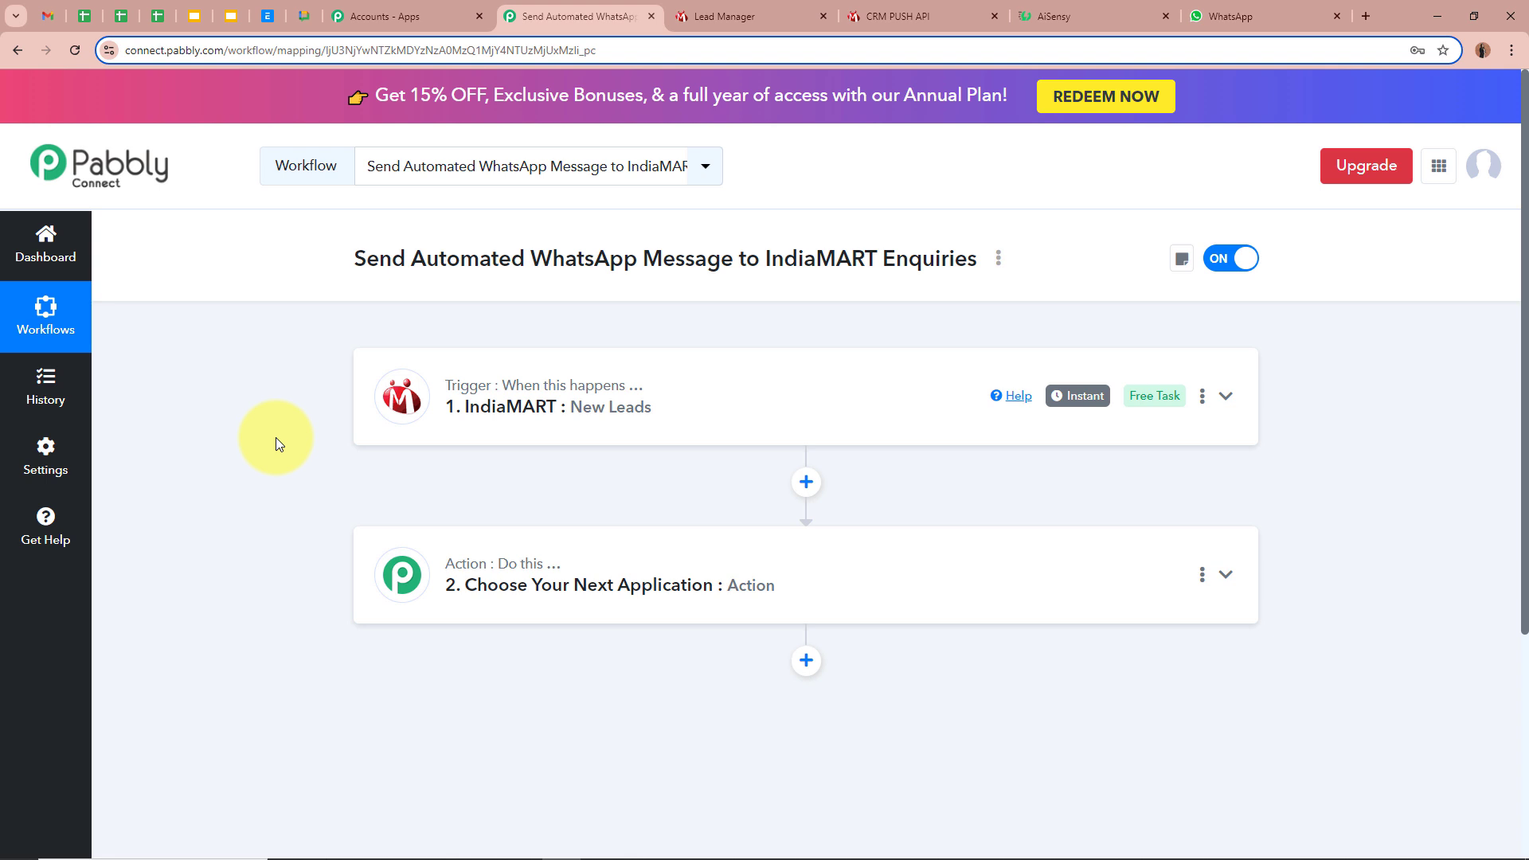
left_click(965, 594)
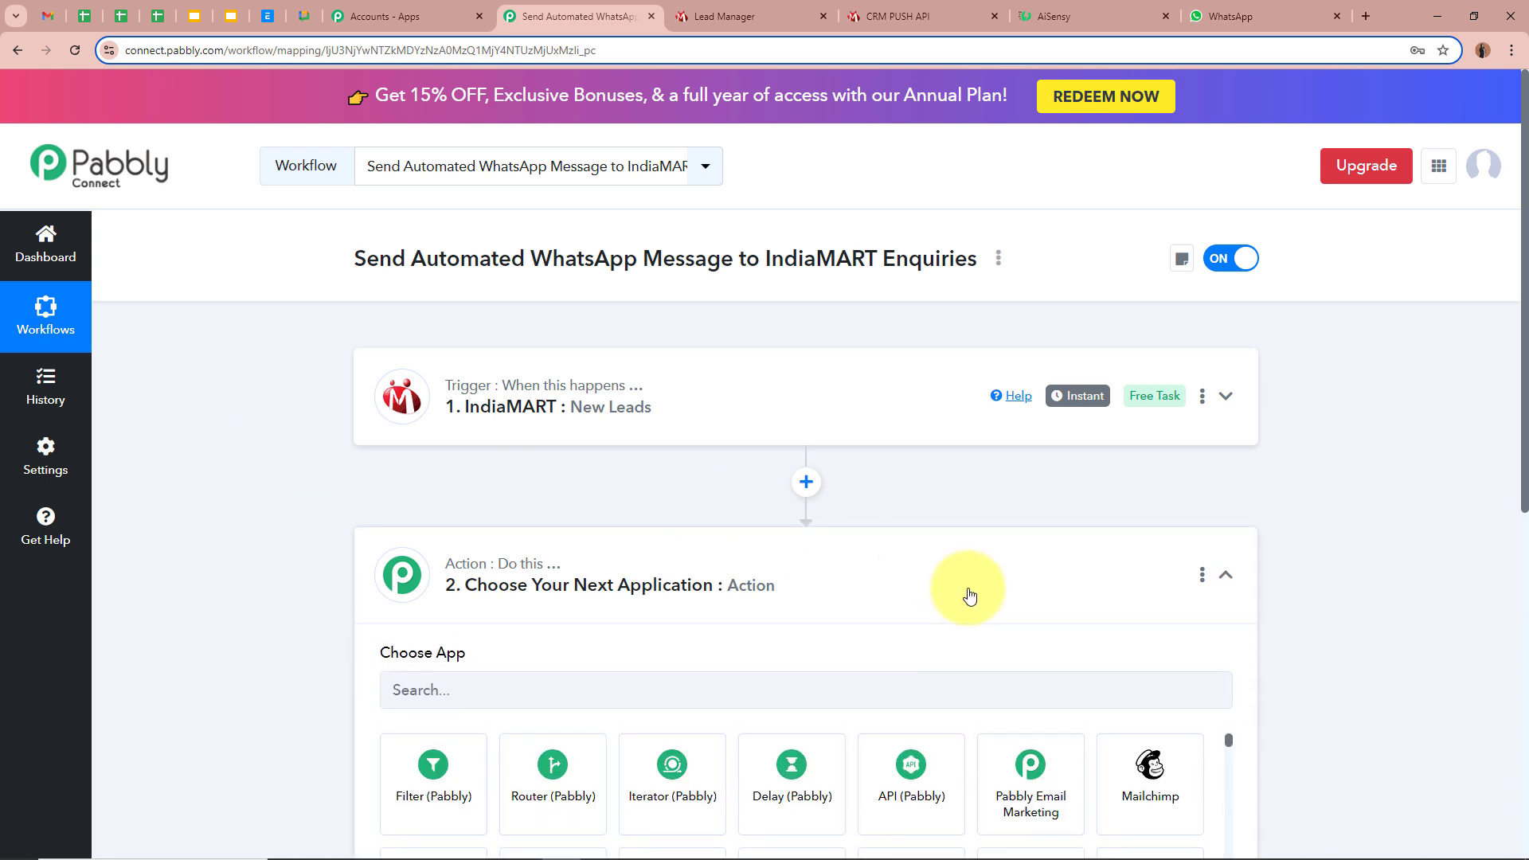
left_click(685, 418)
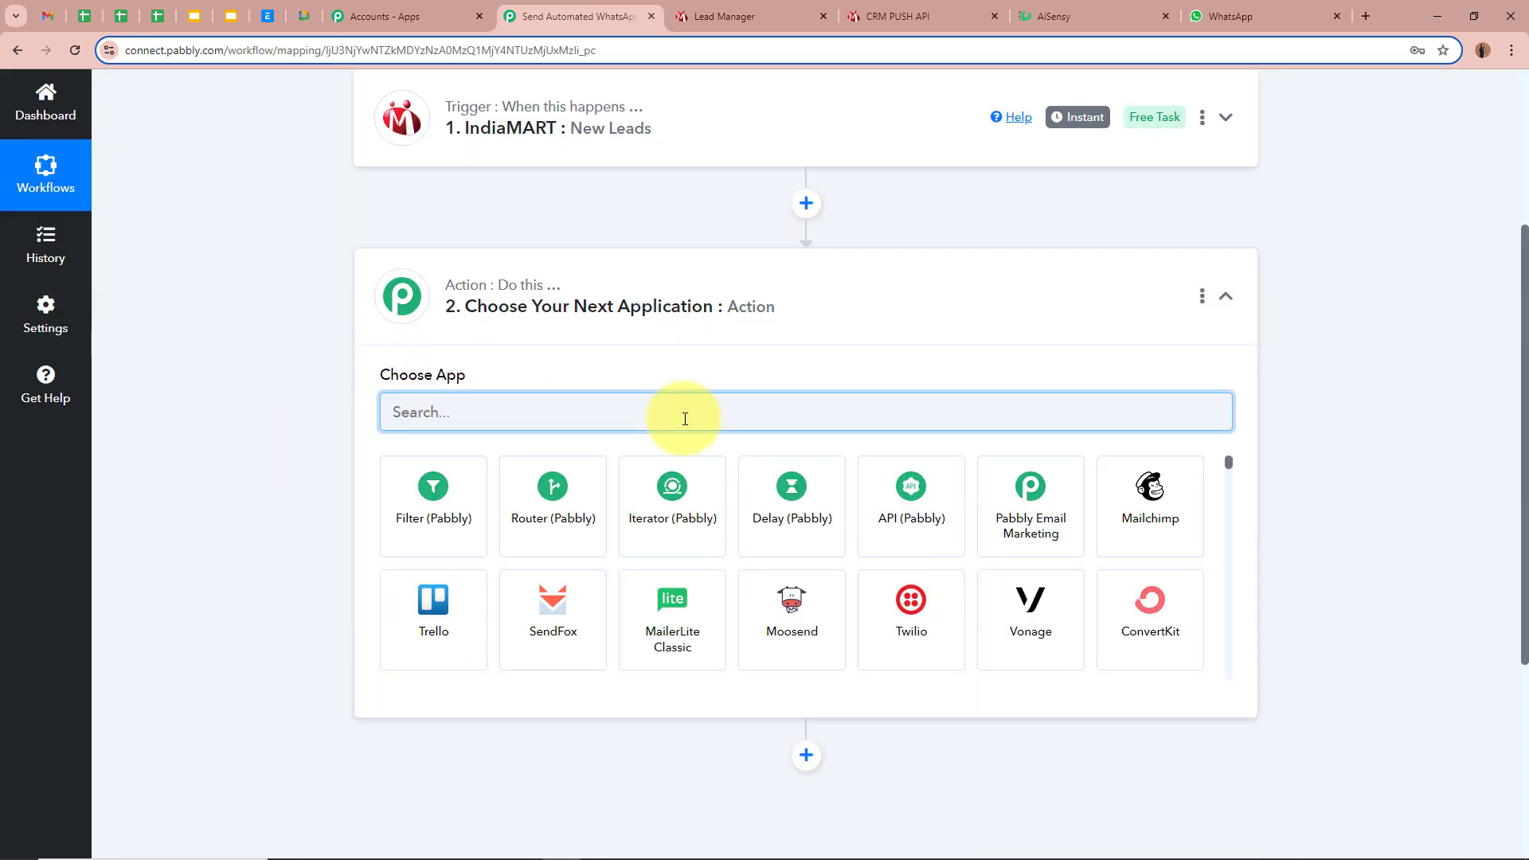
type("Whats")
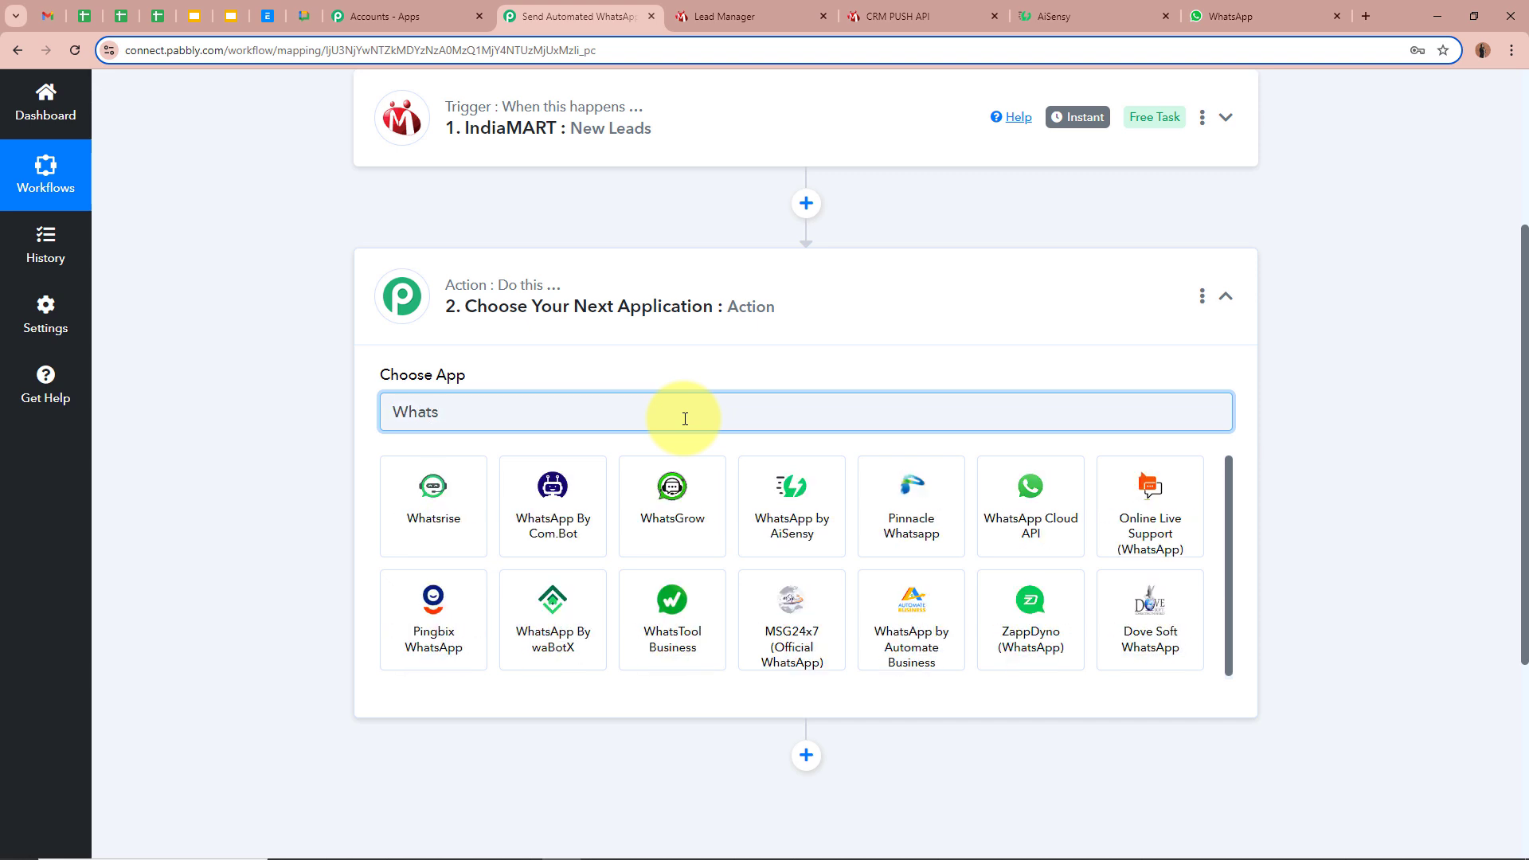
left_click(788, 510)
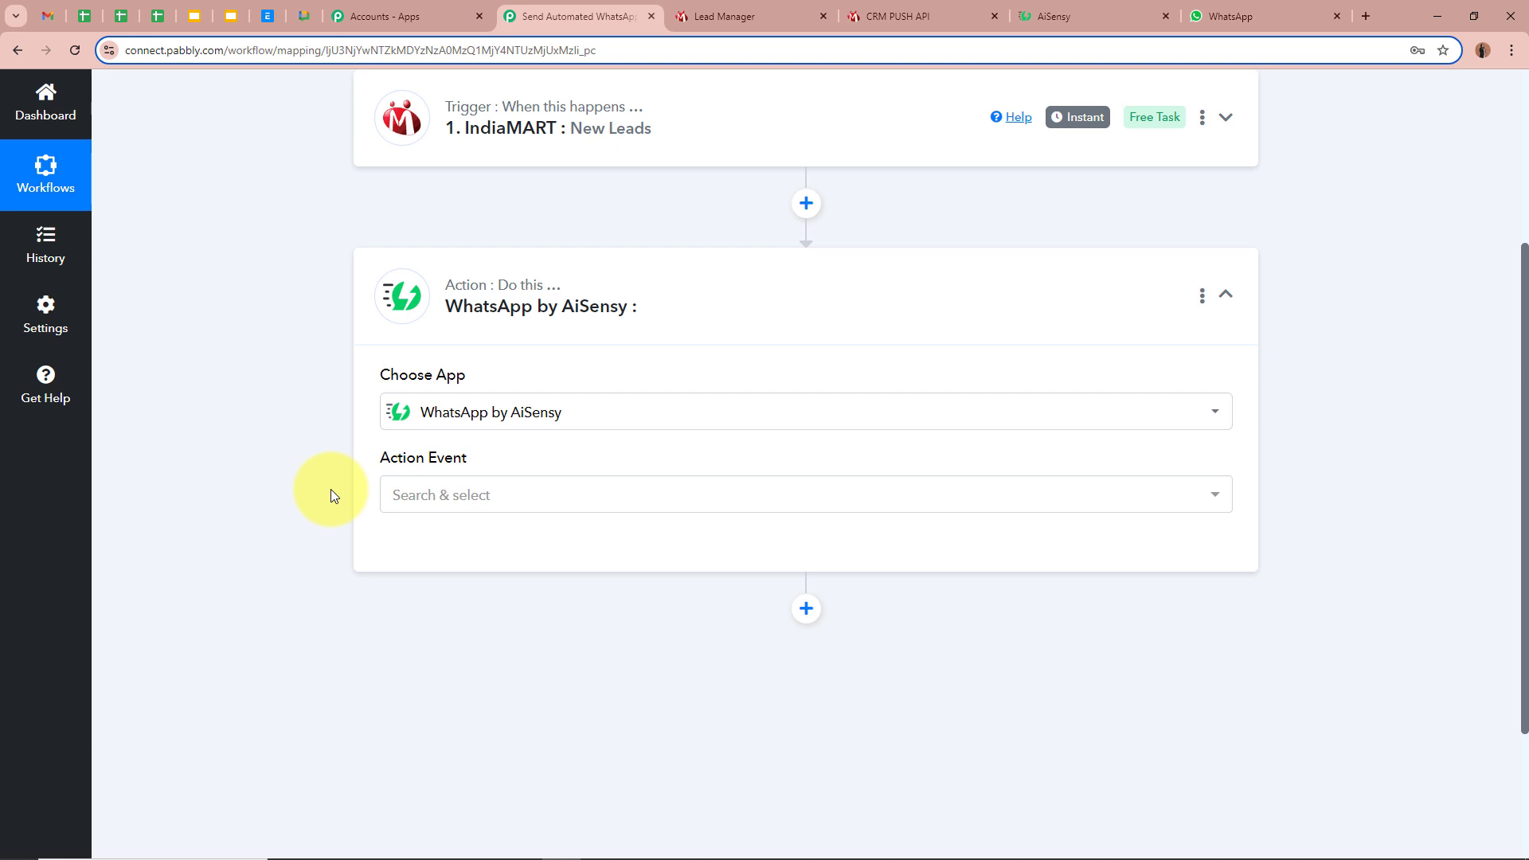
scroll(331, 489, "up", 3)
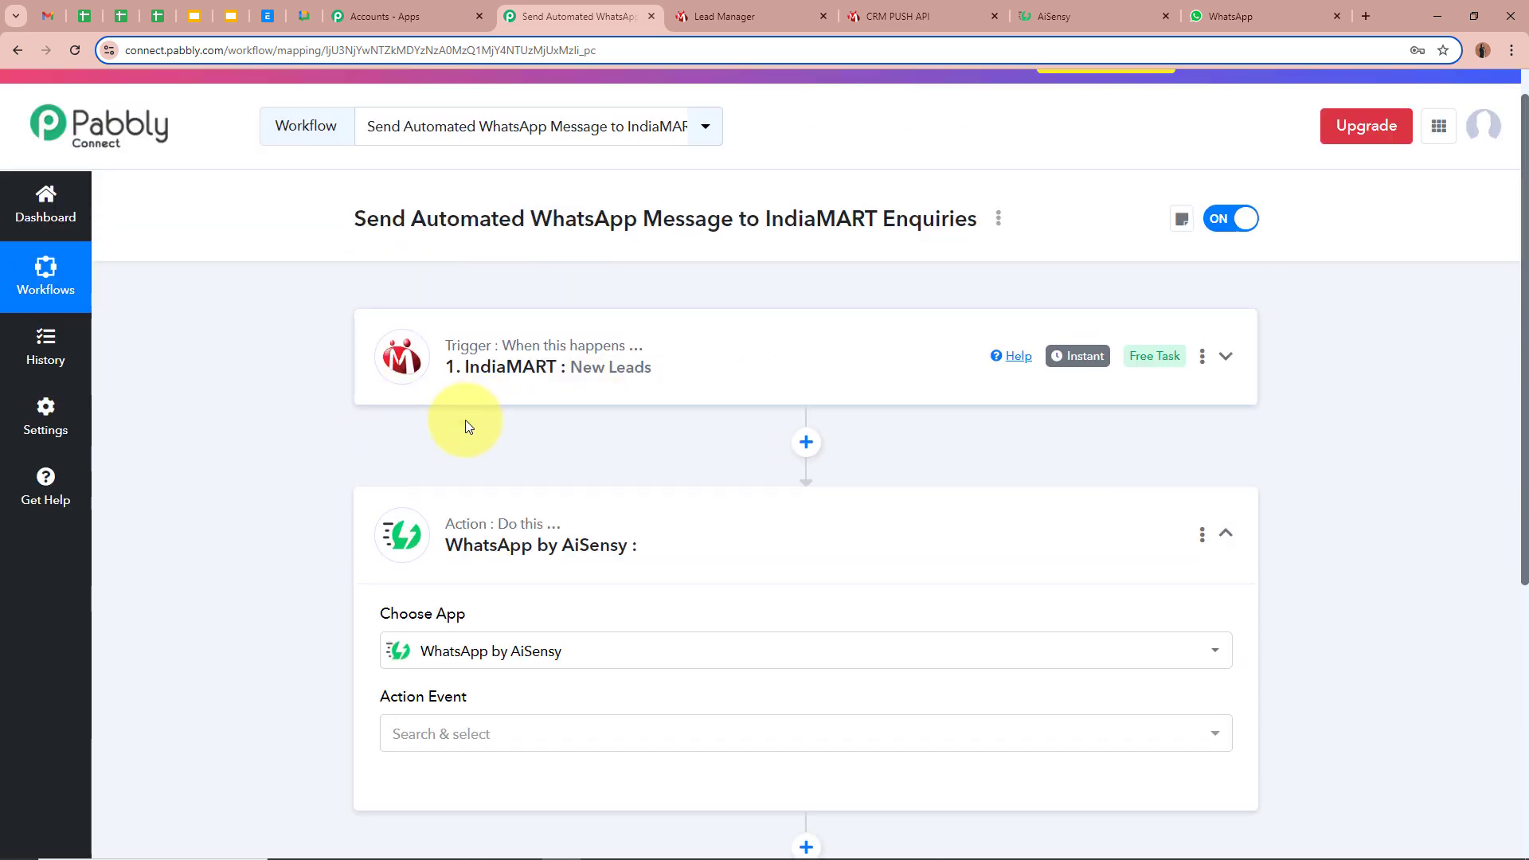
scroll(255, 544, "down", 4)
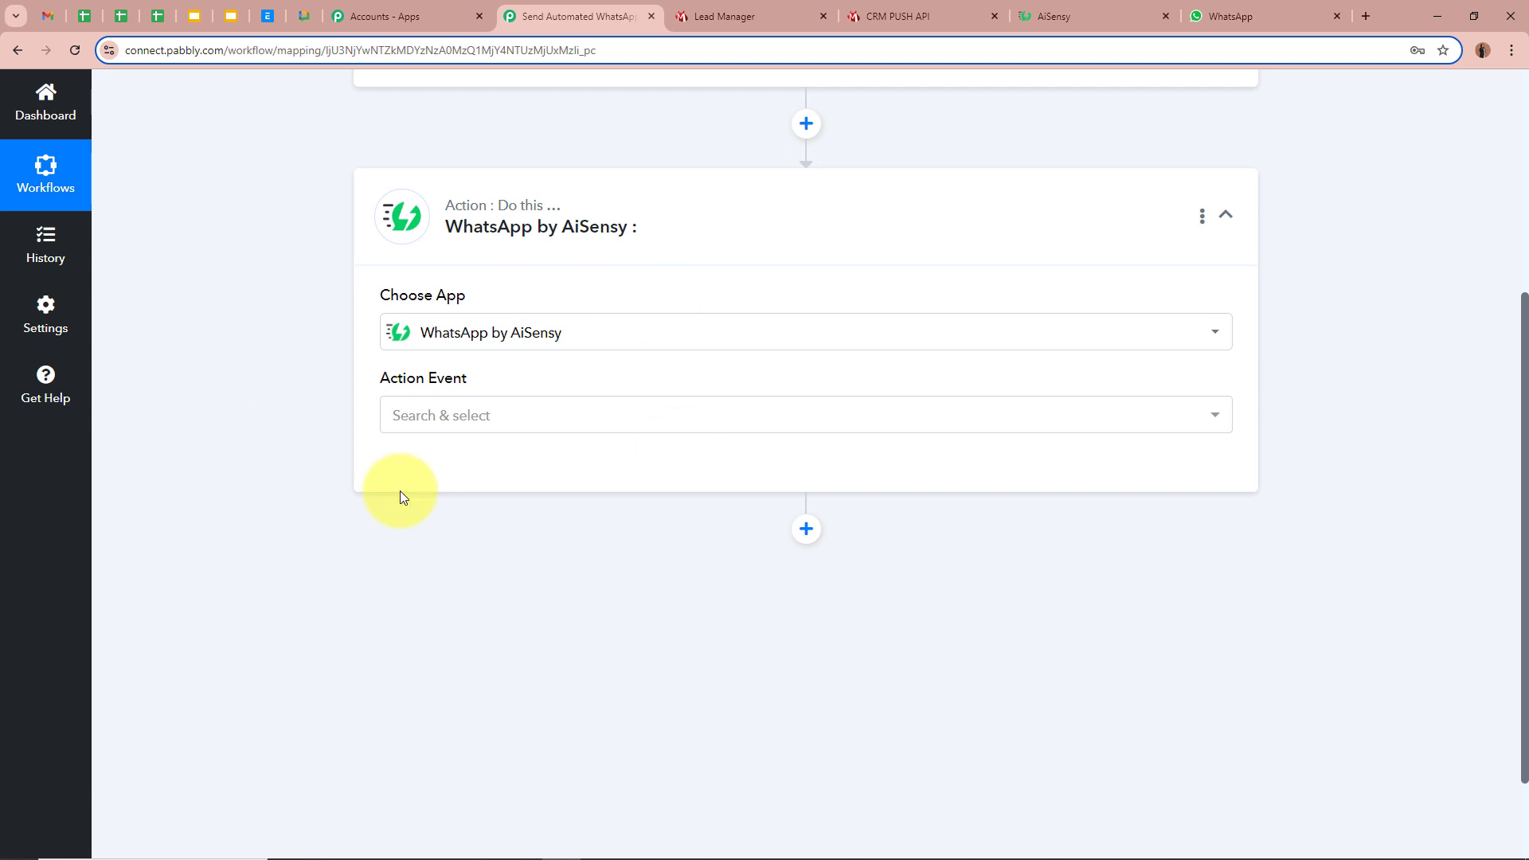
left_click(475, 414)
left_click(492, 532)
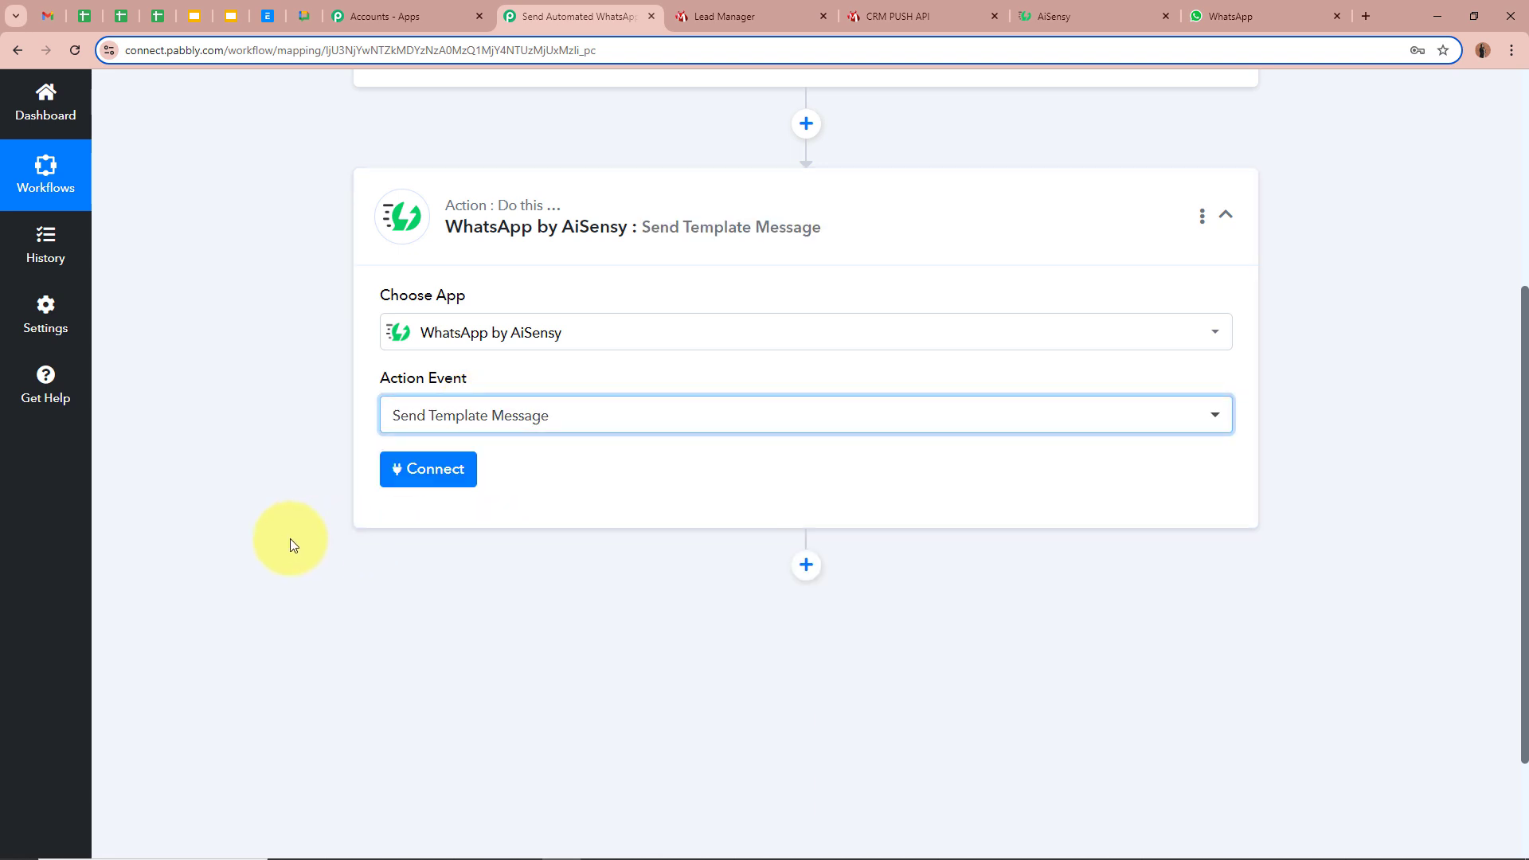
- In AiSensy, highlight the indiamart_message_template text and its [Leads Name] placeholder
left_click(1067, 17)
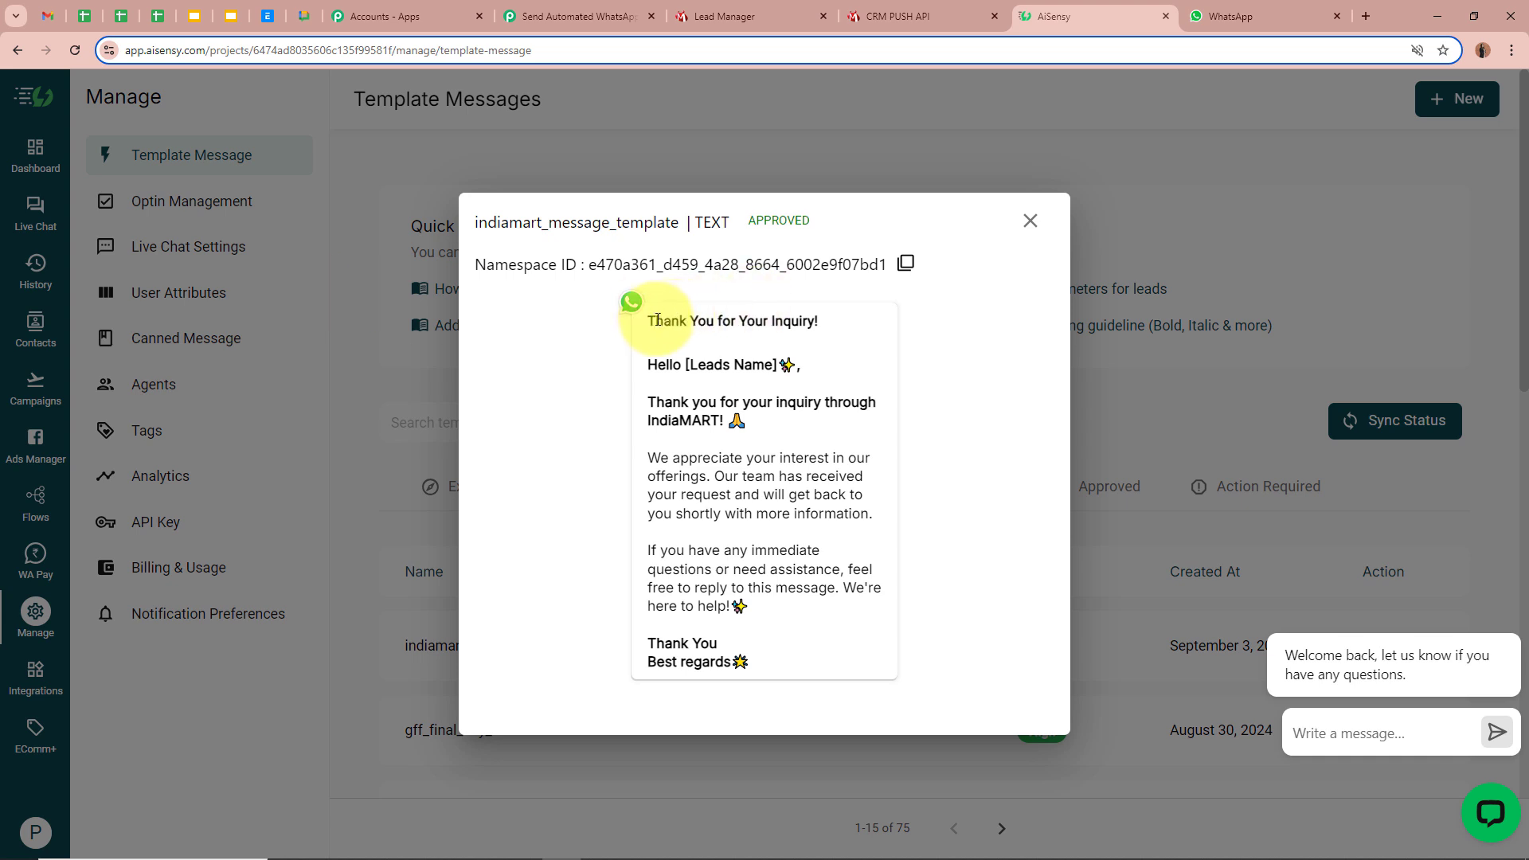
left_click_drag(637, 312, 778, 656)
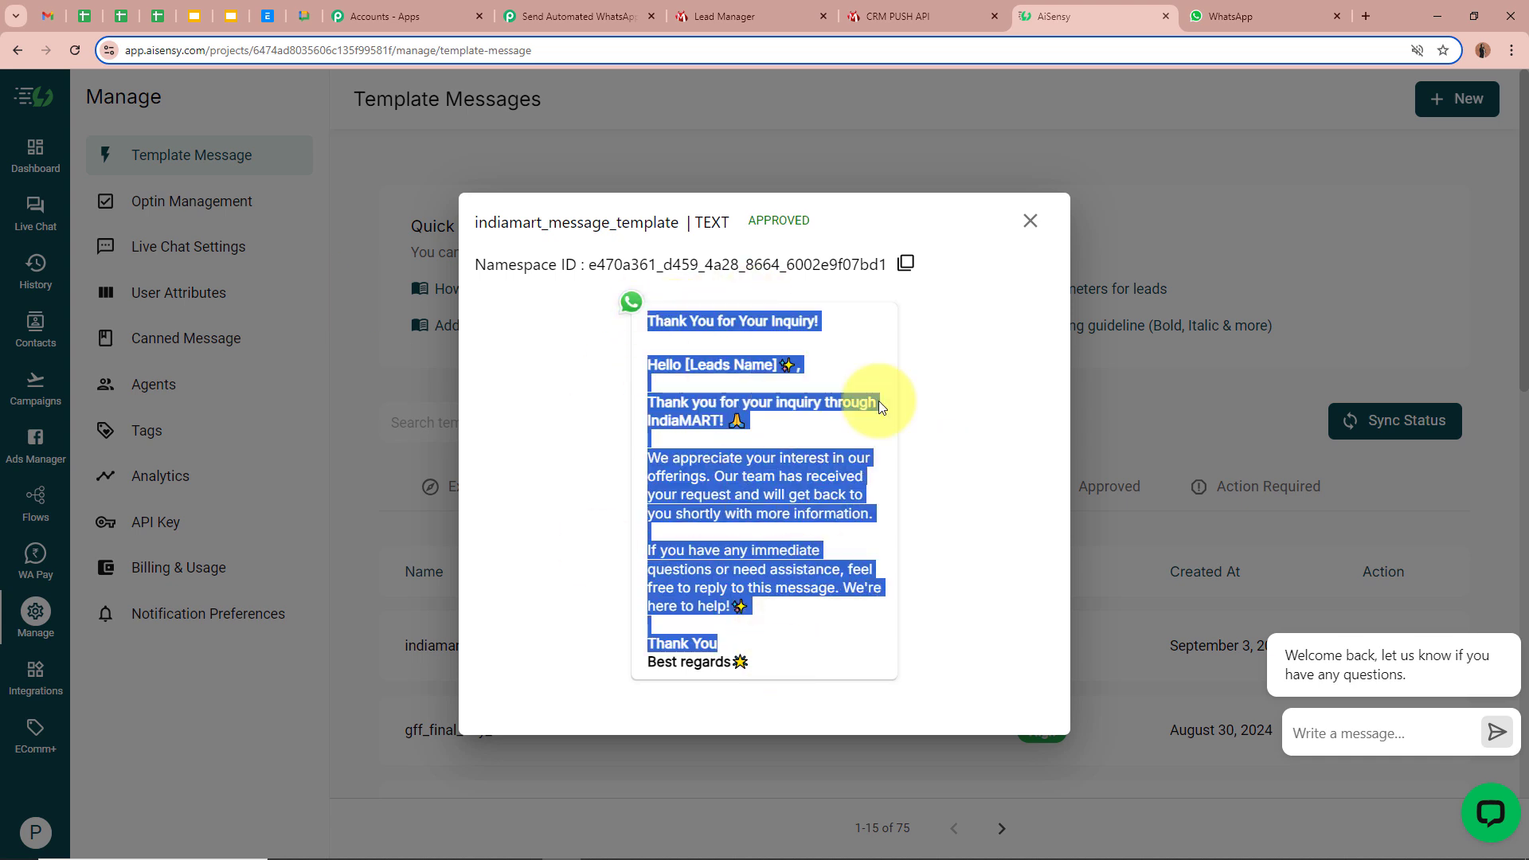
left_click(968, 475)
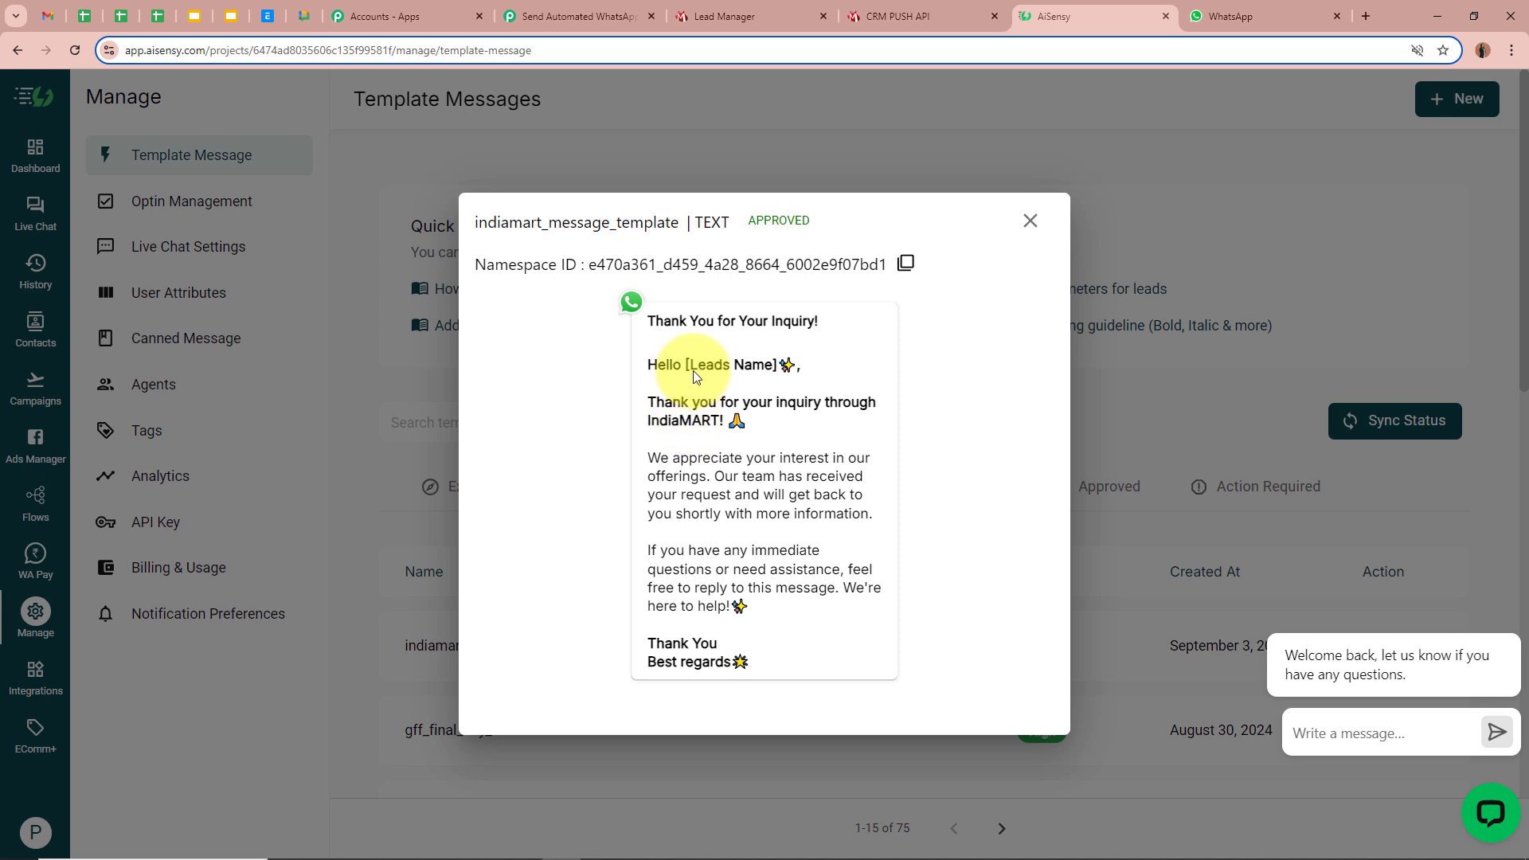
left_click_drag(687, 364, 778, 359)
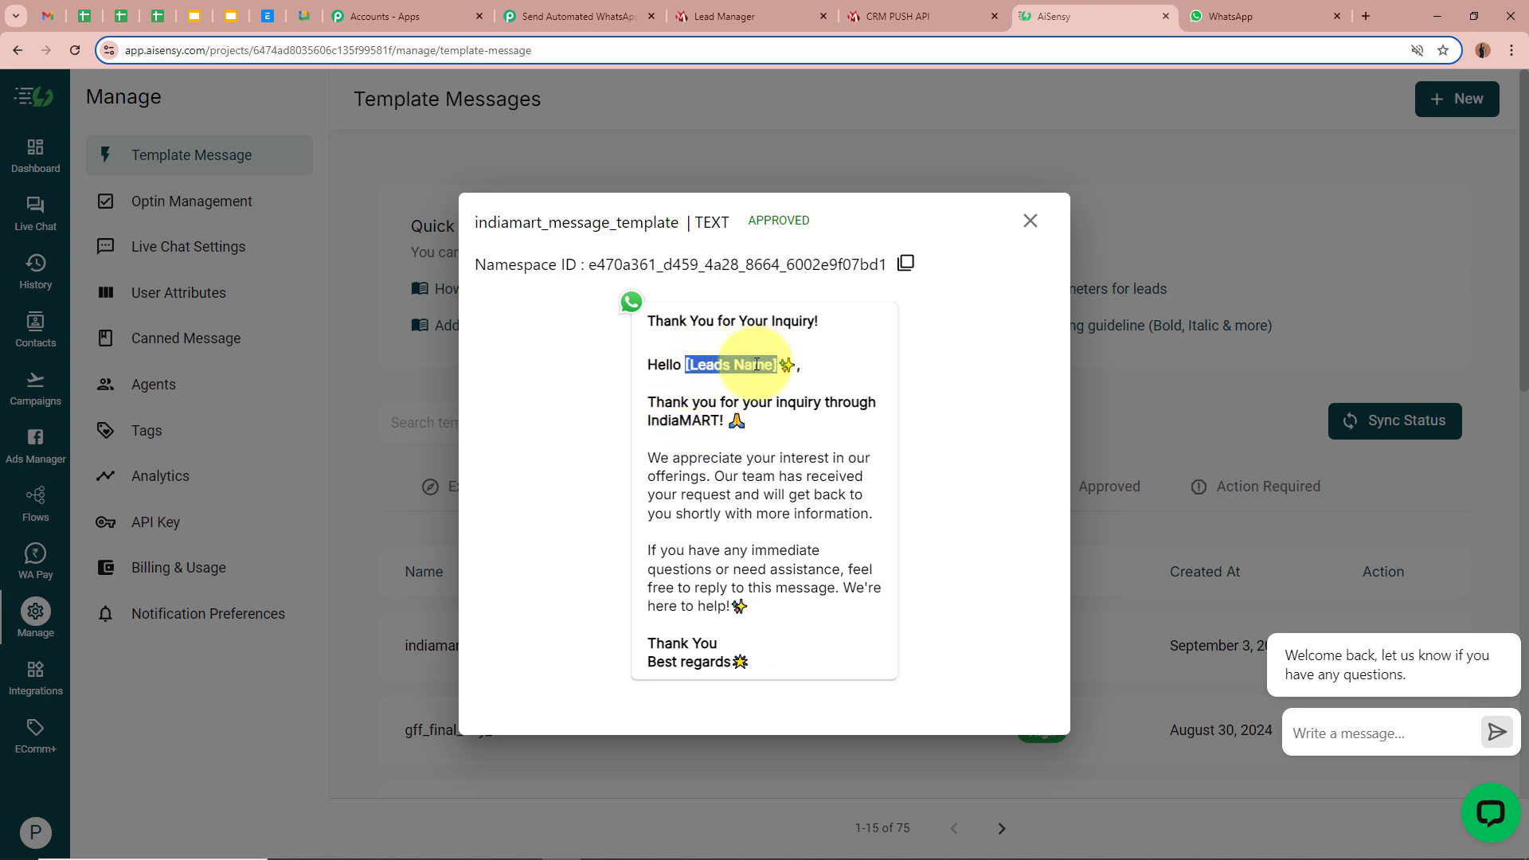
left_click(761, 360)
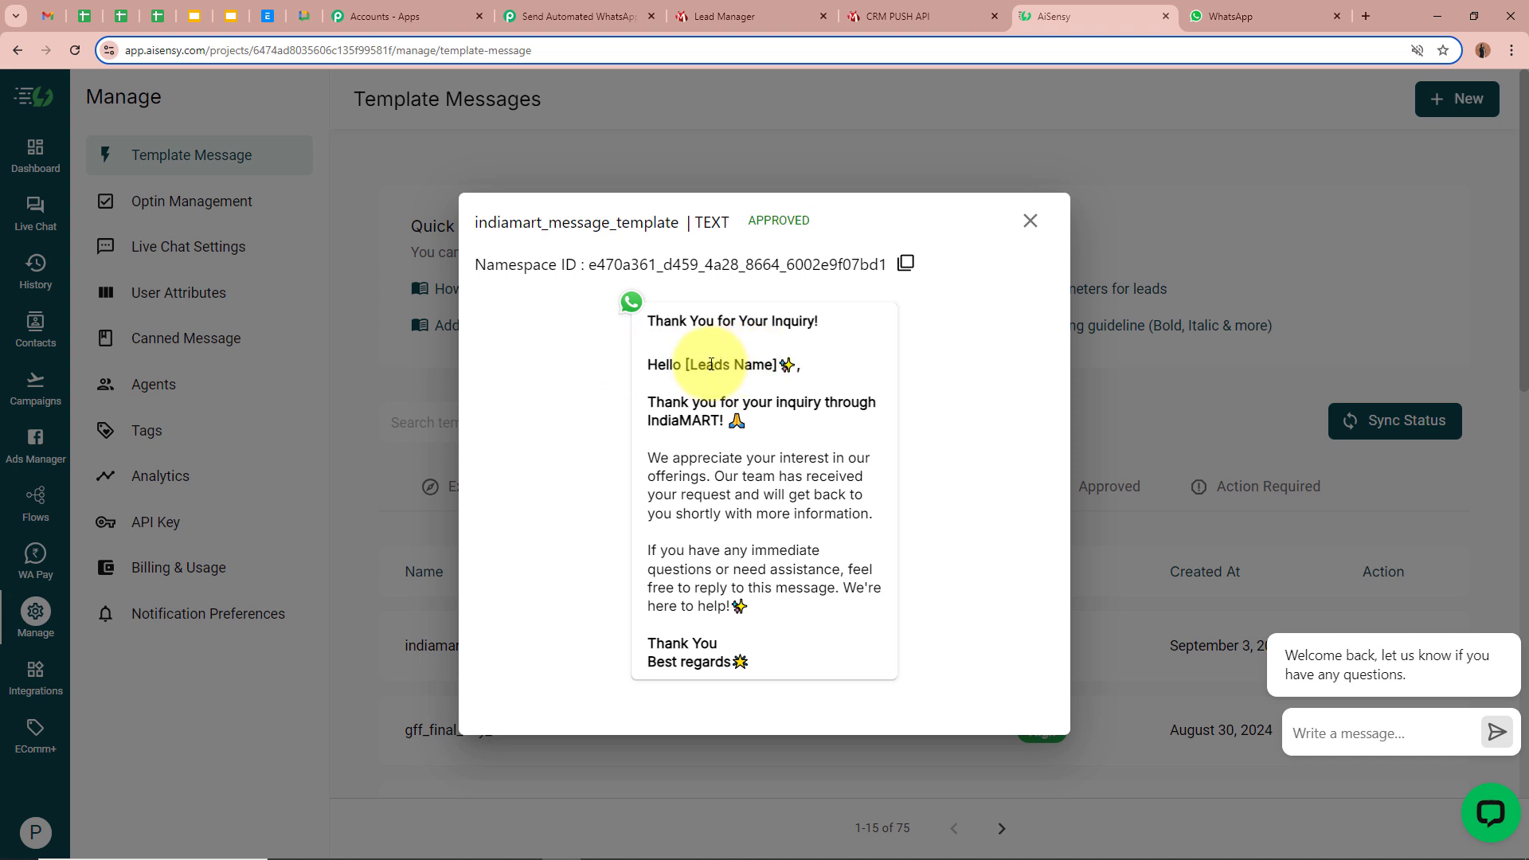
left_click_drag(686, 363, 784, 363)
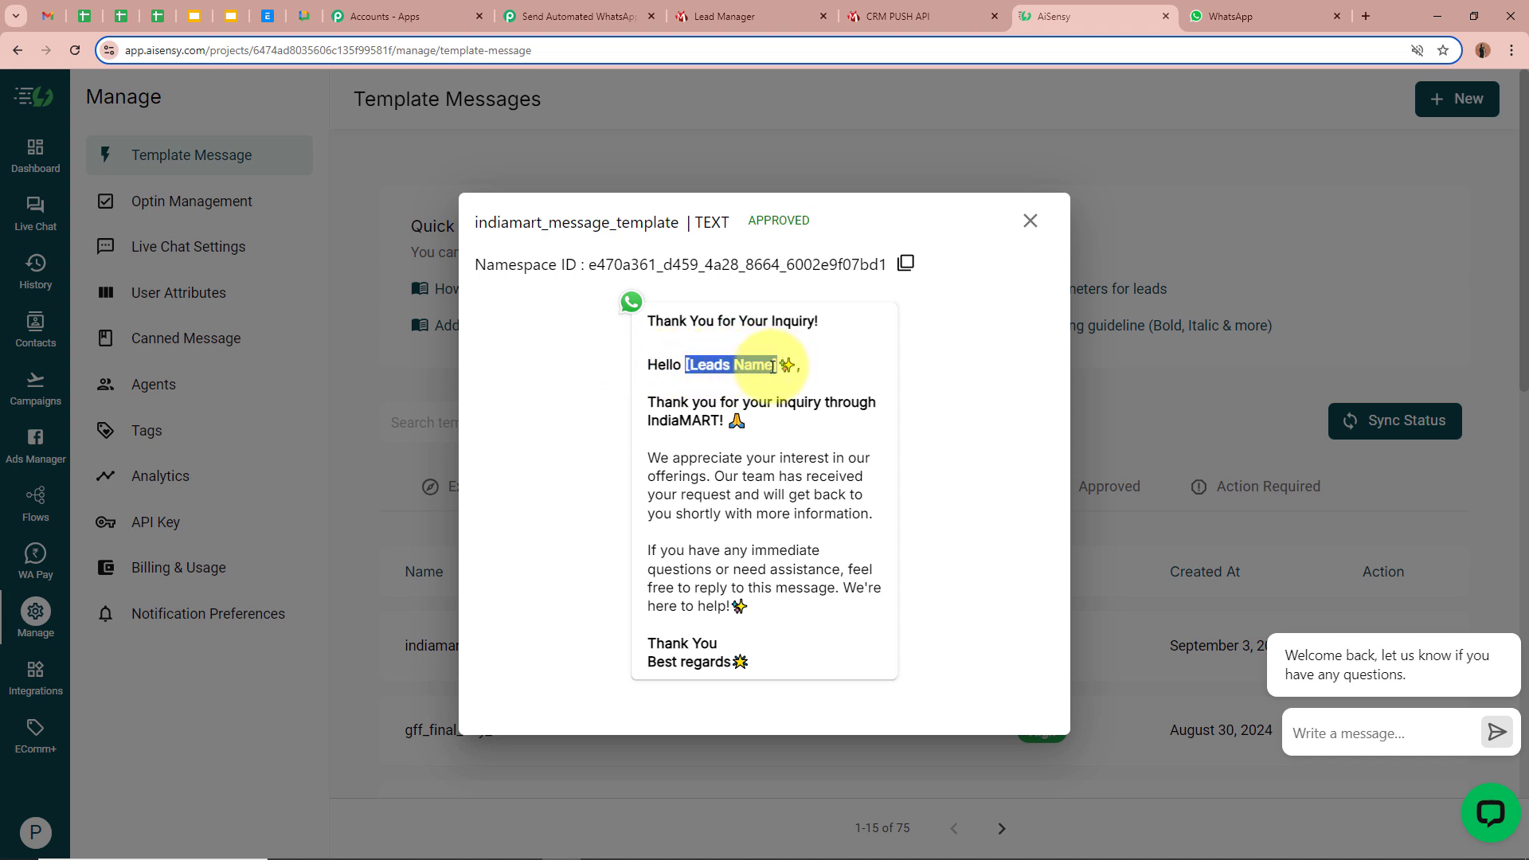
left_click(769, 358)
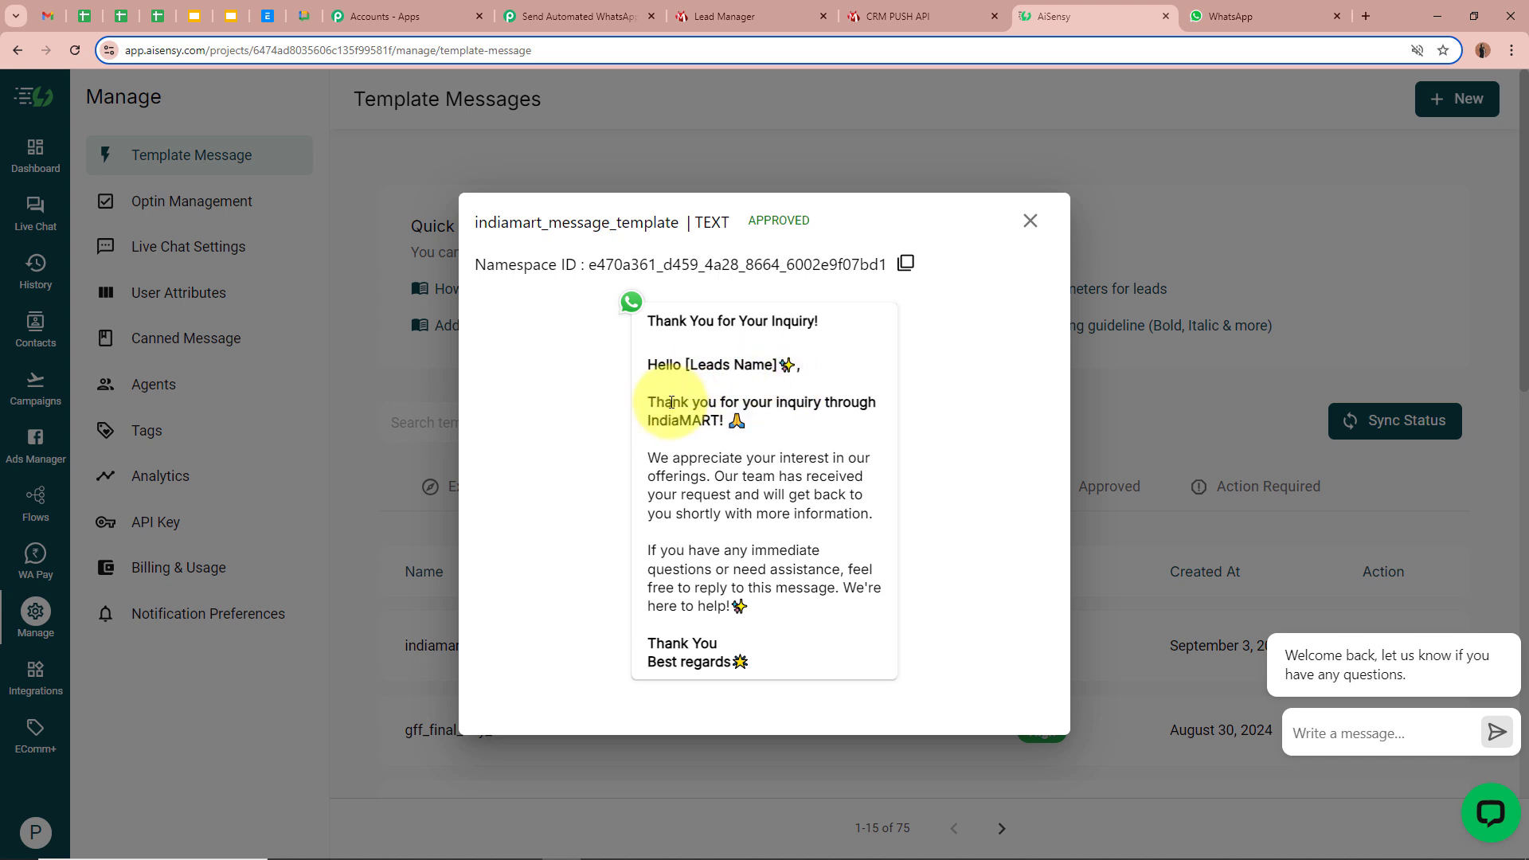
- Go over the template's thank-you, appreciation, questions, help and sign-off lines
left_click_drag(652, 403, 837, 402)
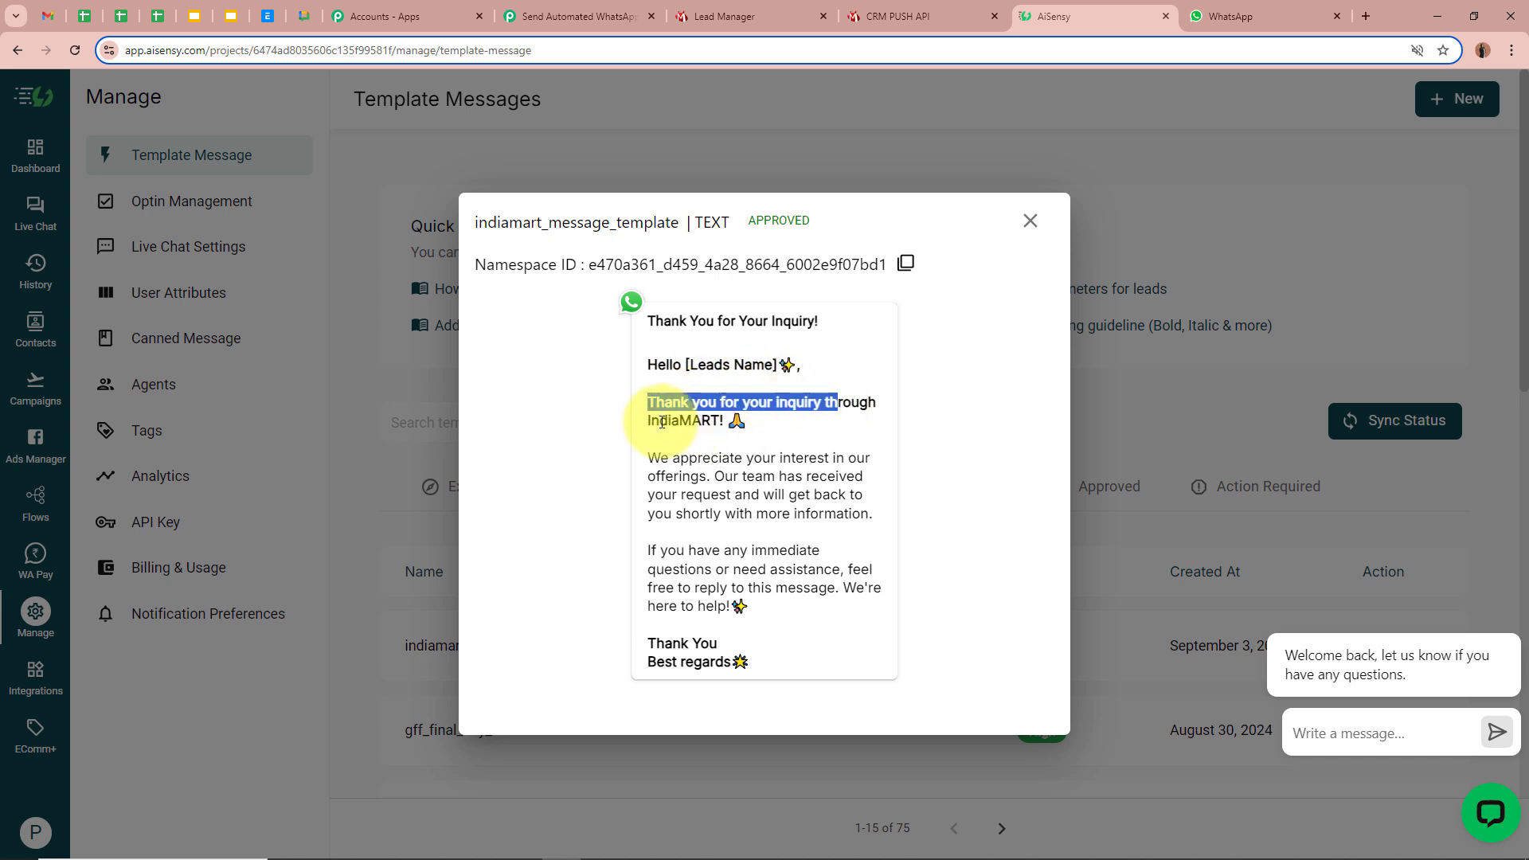
left_click_drag(650, 457, 856, 459)
left_click_drag(709, 477, 852, 472)
left_click_drag(651, 497, 838, 513)
left_click_drag(660, 549, 872, 572)
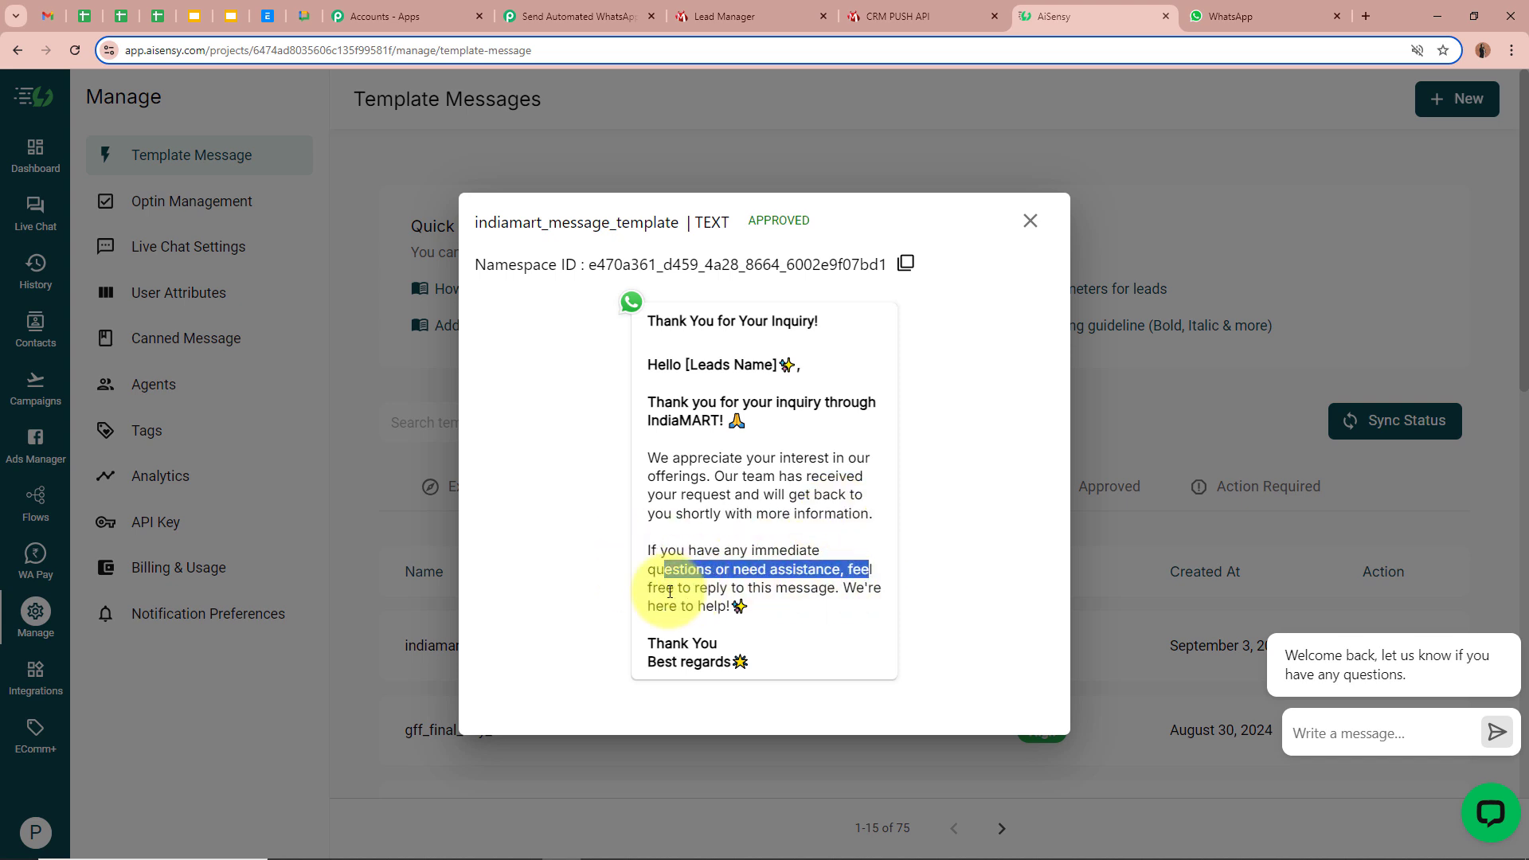
left_click_drag(666, 589, 886, 591)
left_click_drag(650, 608, 779, 642)
left_click_drag(649, 664, 777, 662)
left_click(923, 494)
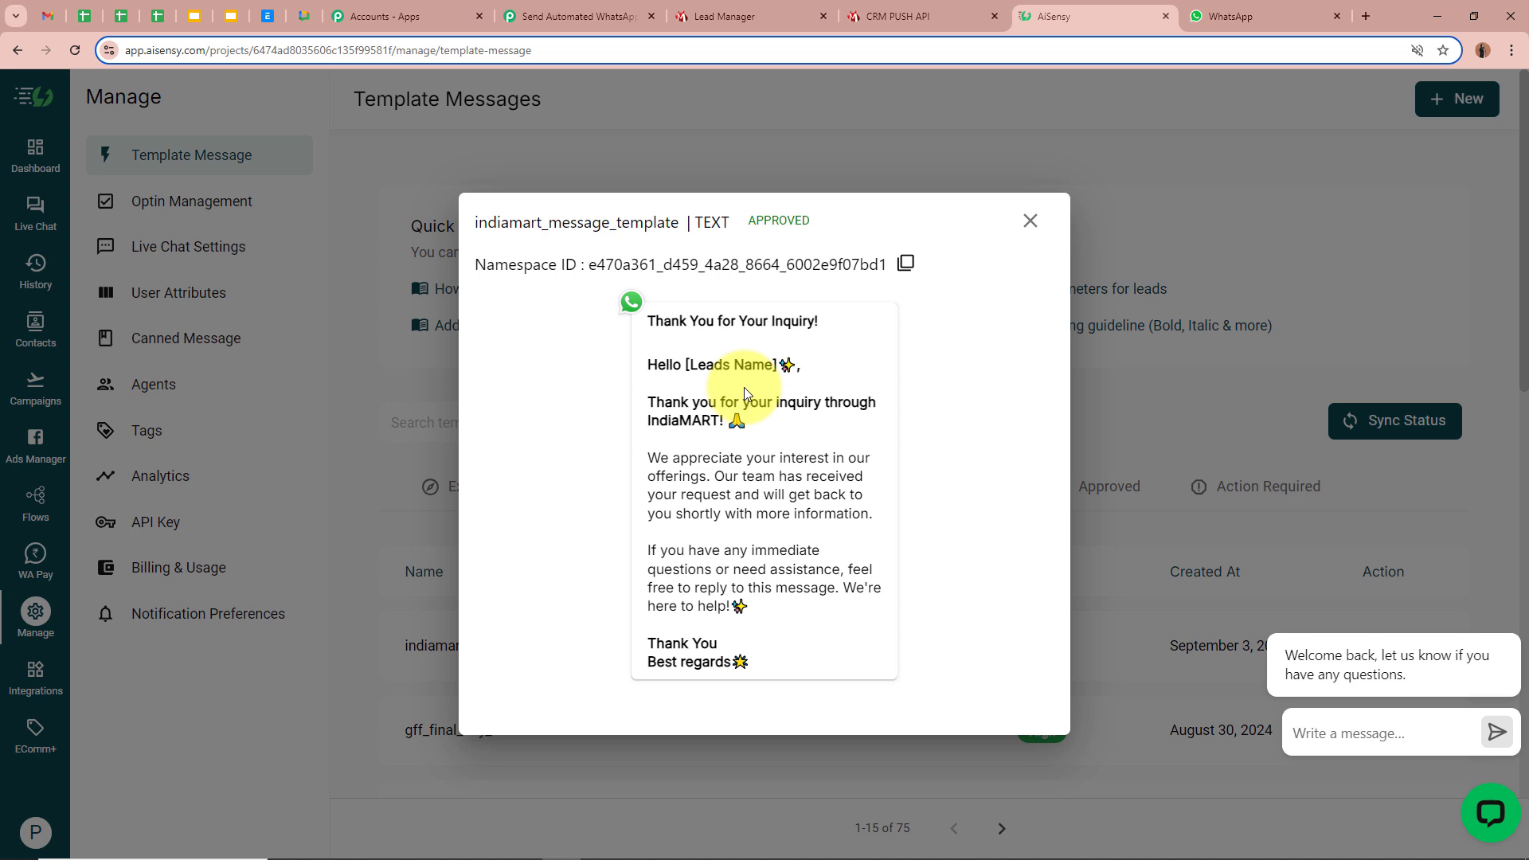
- Back in Pabbly, add a new AiSensy connection, WhatsApp by AiSensy #7, and review the API key instructions
left_click(578, 14)
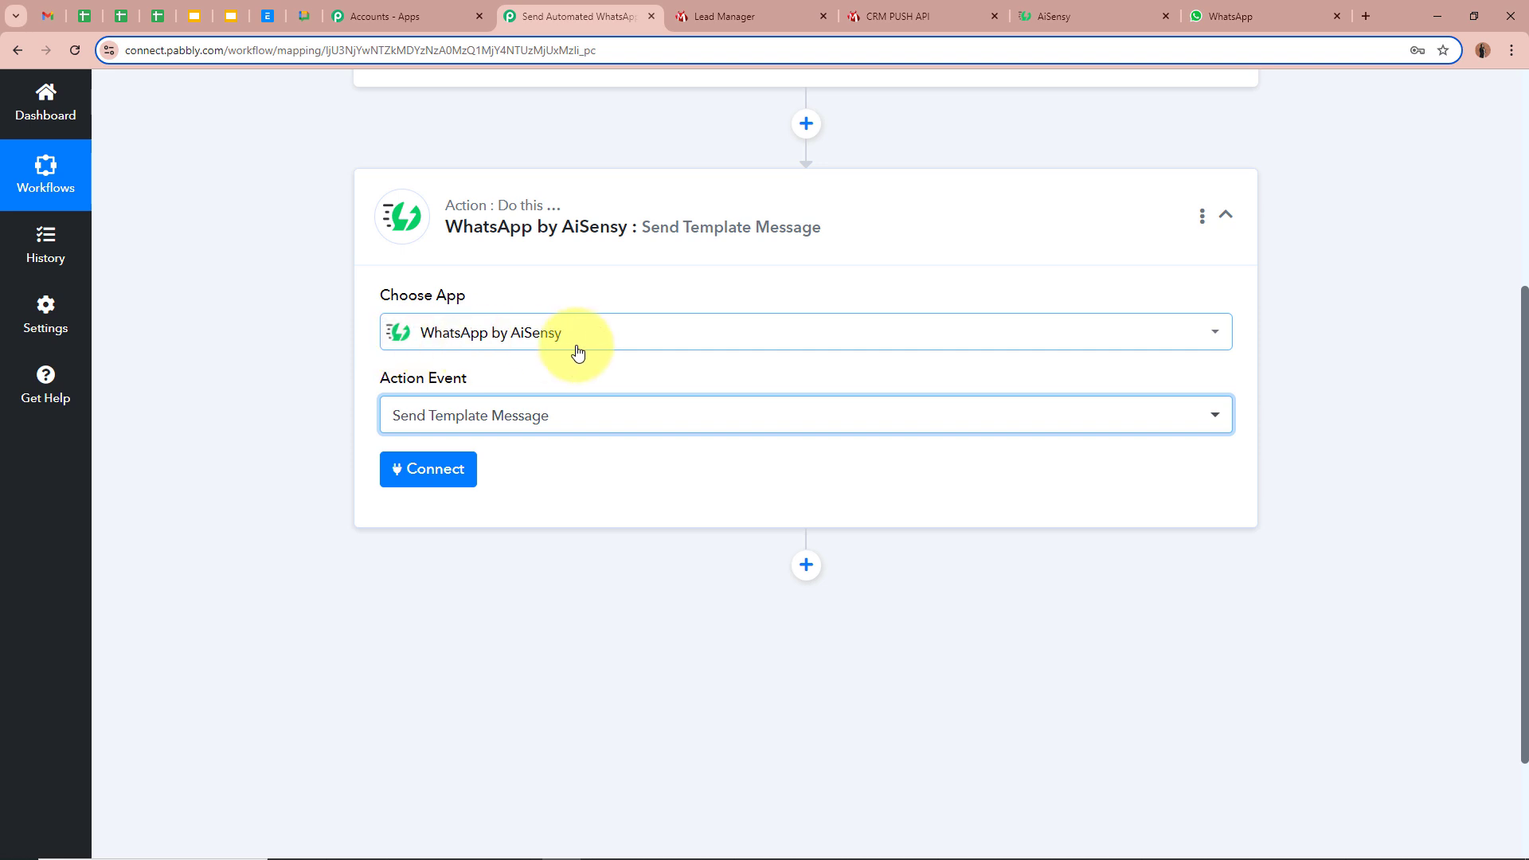
left_click(270, 427)
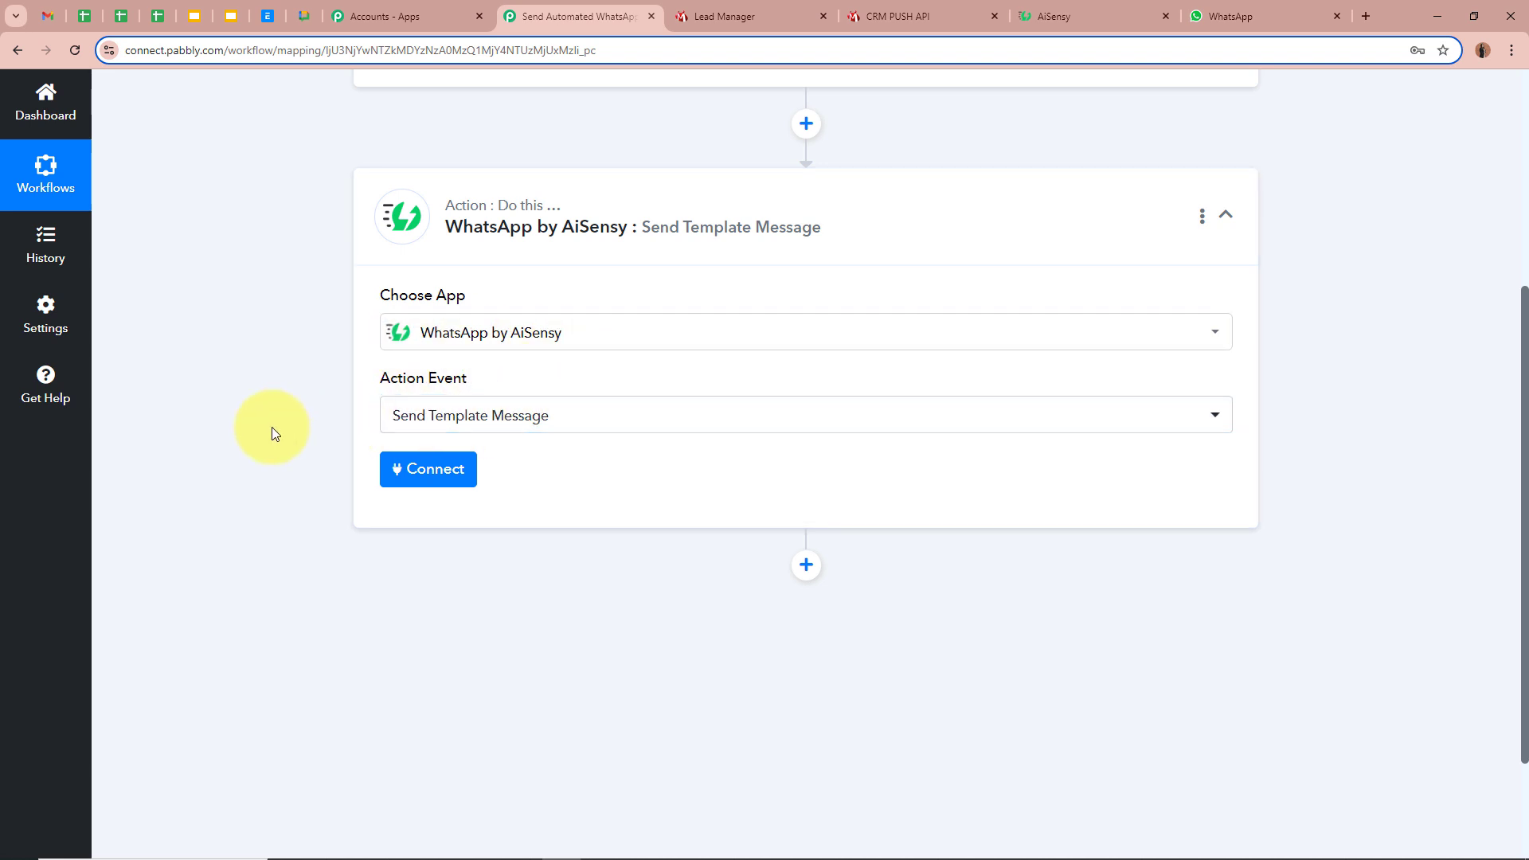
left_click(394, 472)
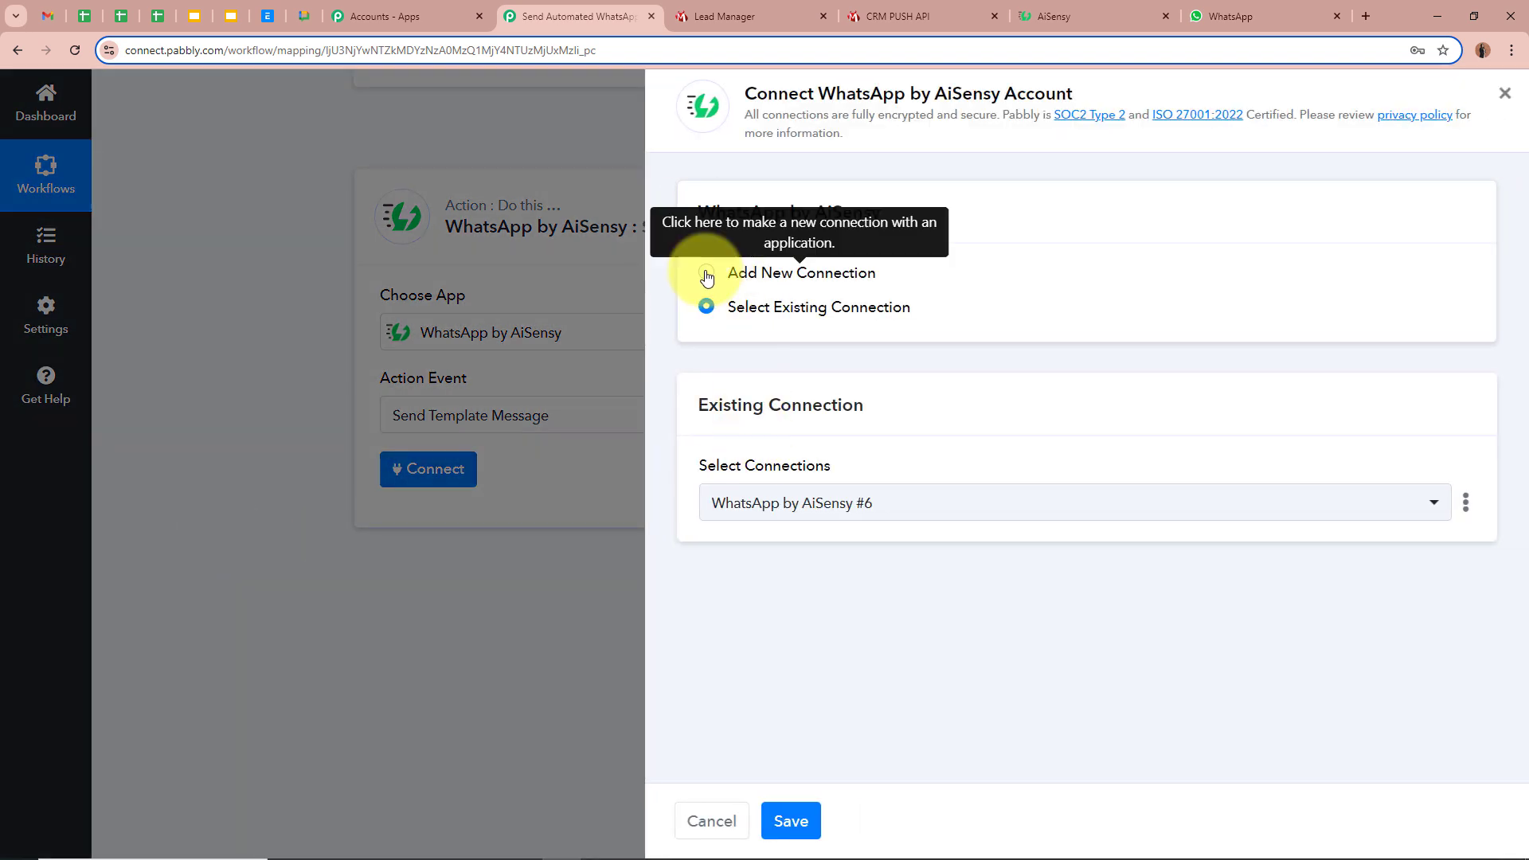
left_click(706, 273)
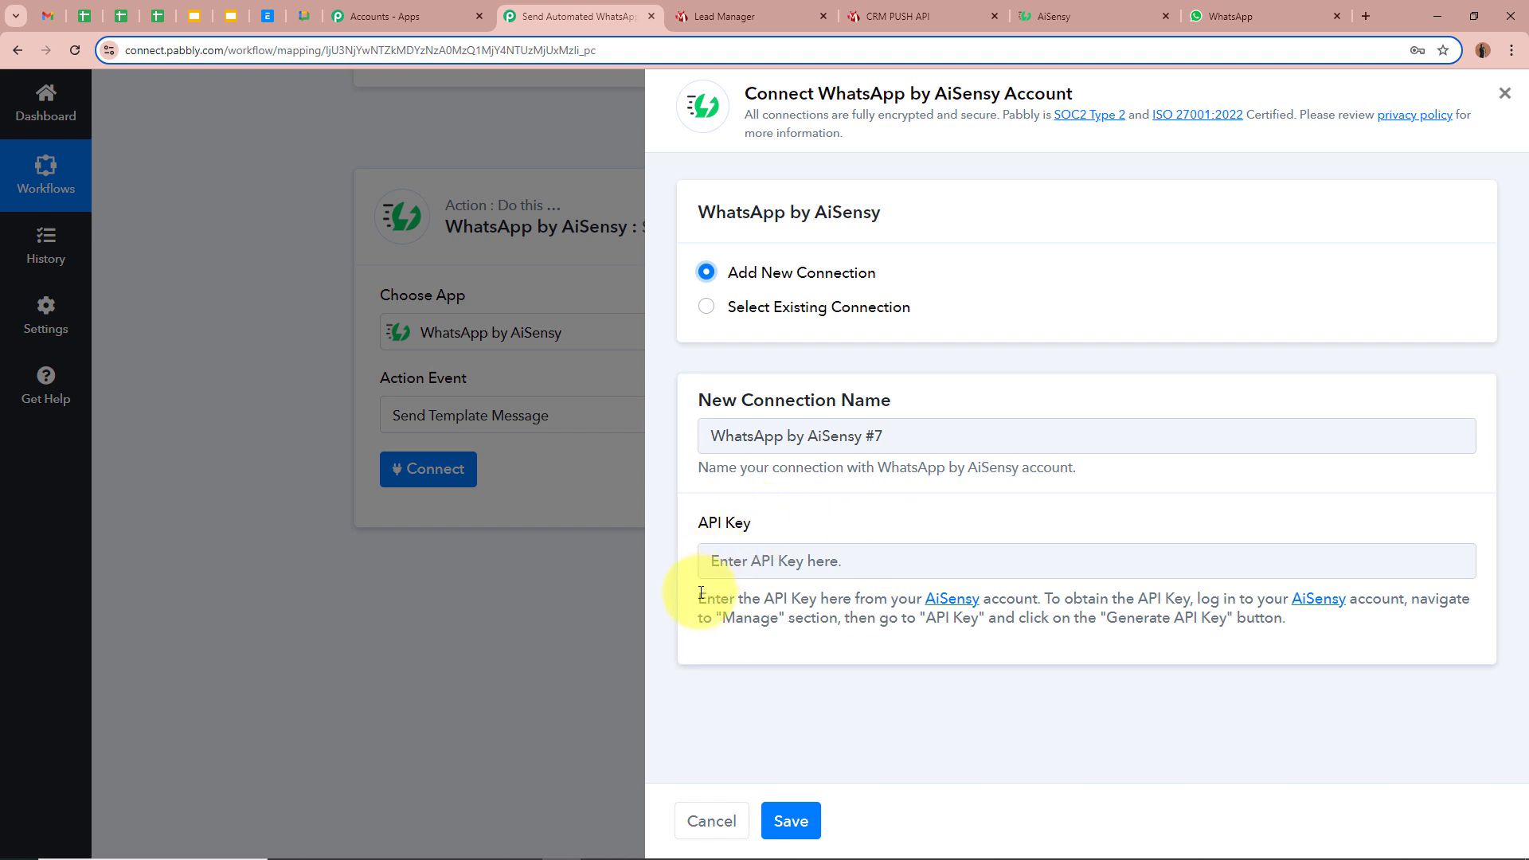
left_click_drag(701, 593, 1306, 631)
left_click(1313, 637)
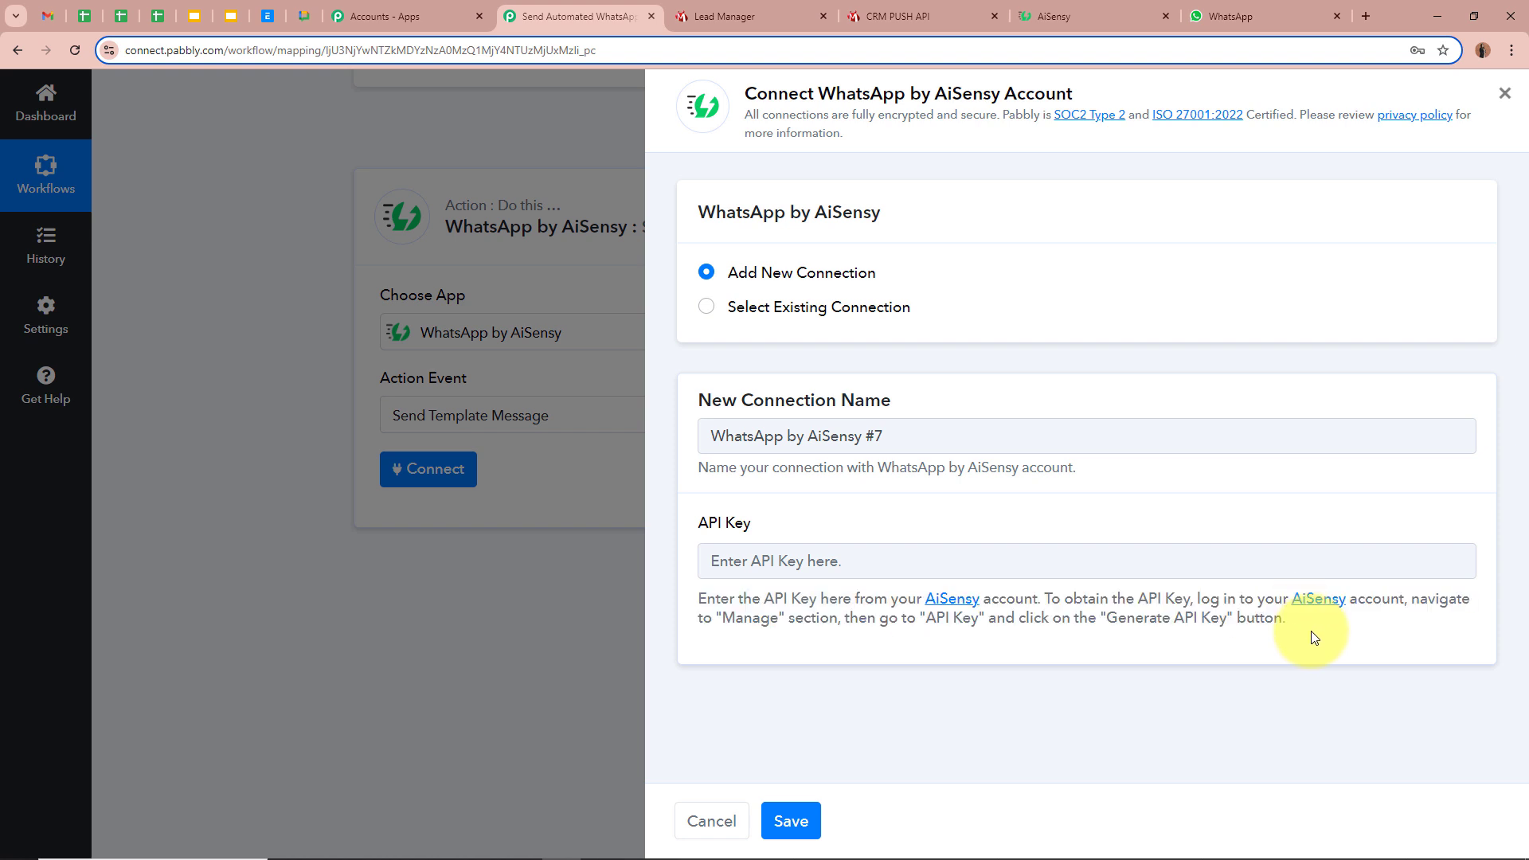
- Copy the API key from AiSensy's Manage > API Key page into Pabbly's API Key field
left_click(1067, 16)
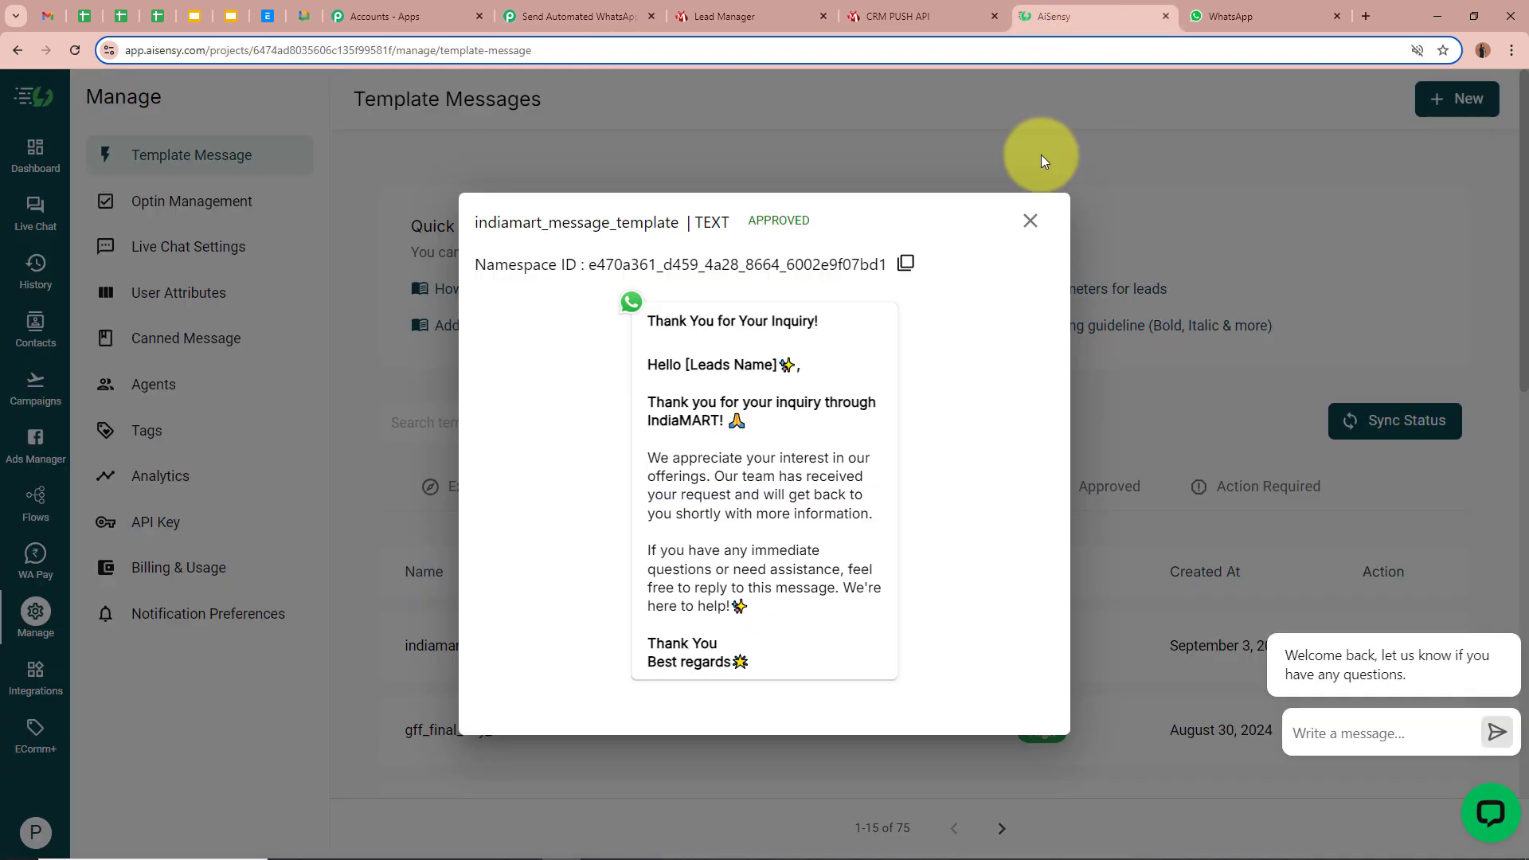
left_click(1031, 221)
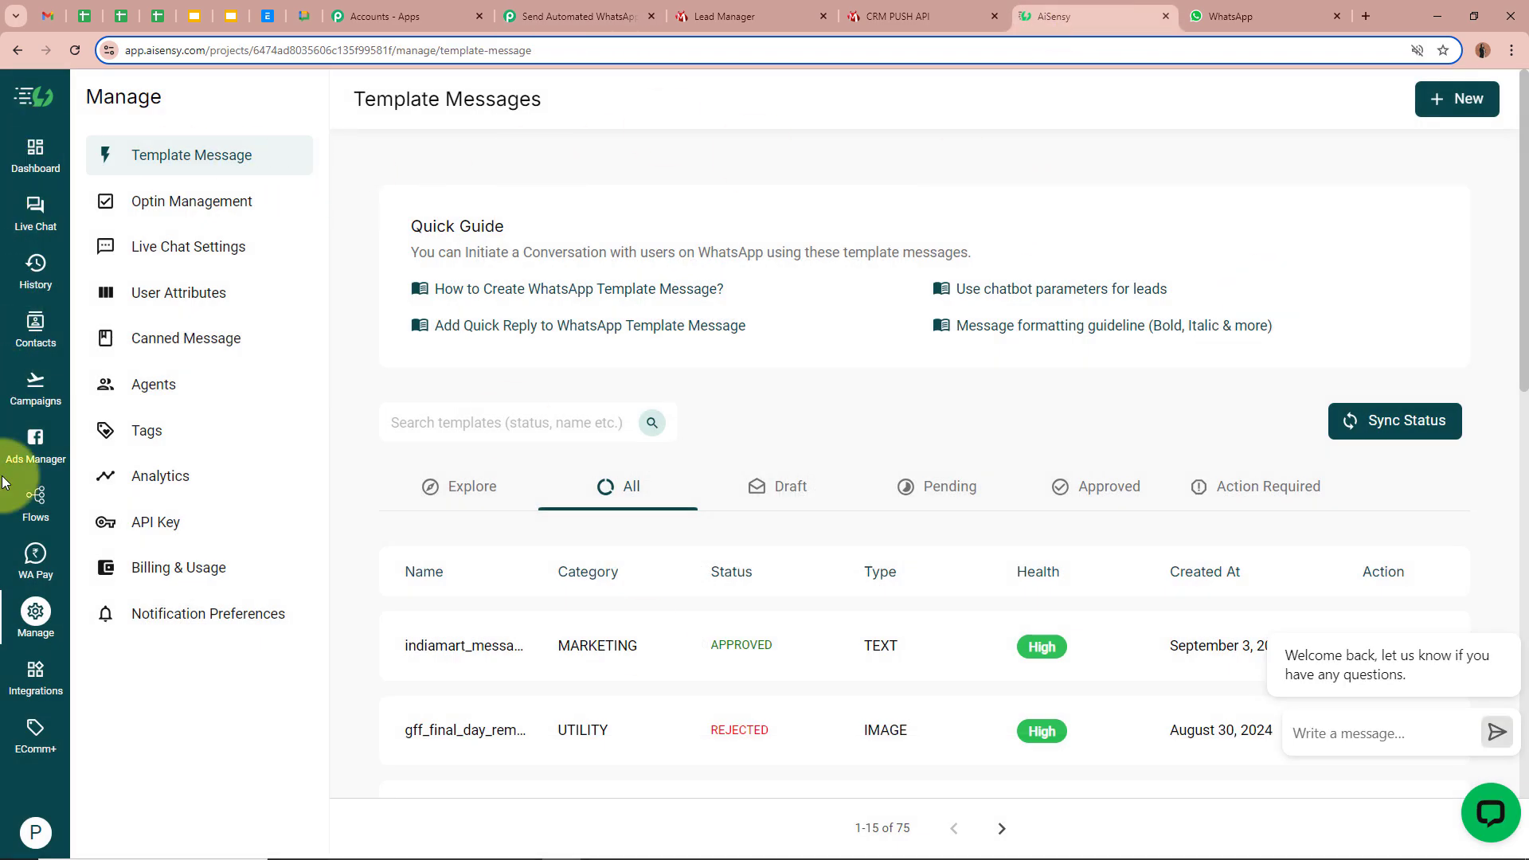
left_click(35, 615)
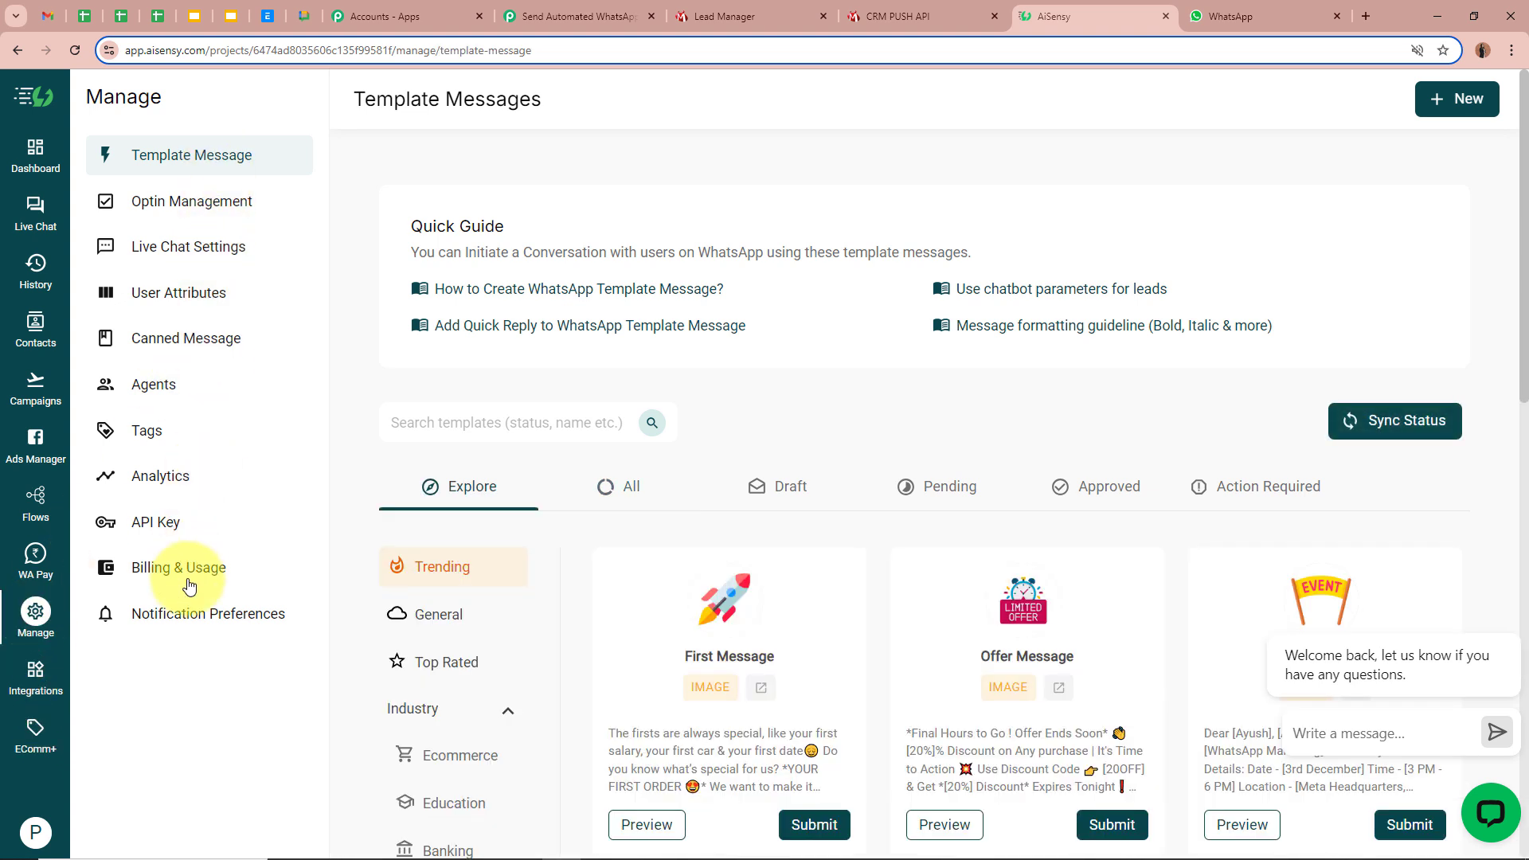
left_click(161, 528)
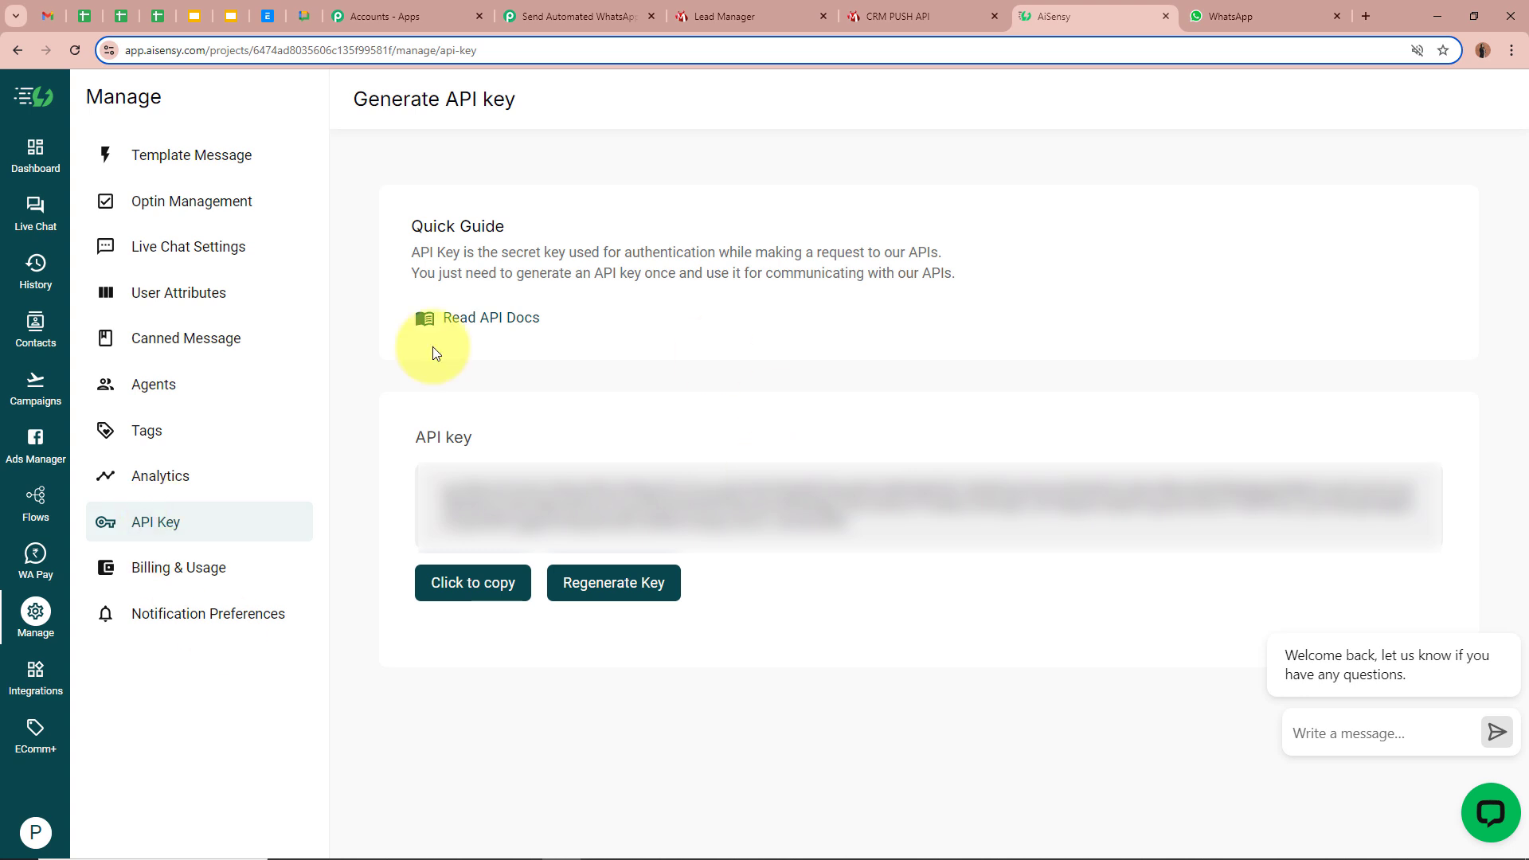
left_click(476, 585)
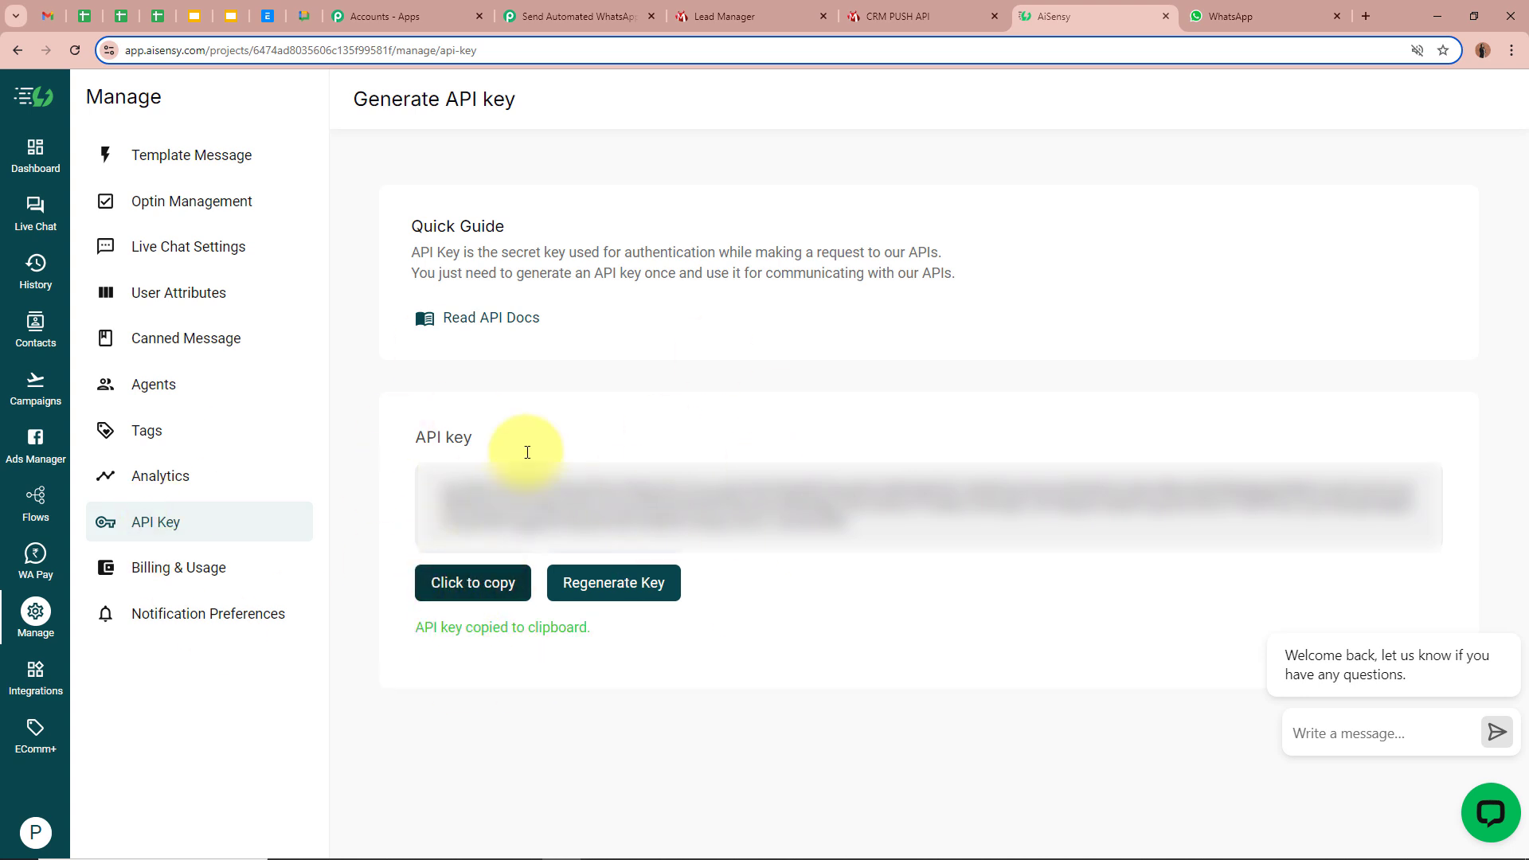
left_click(529, 10)
left_click(872, 560)
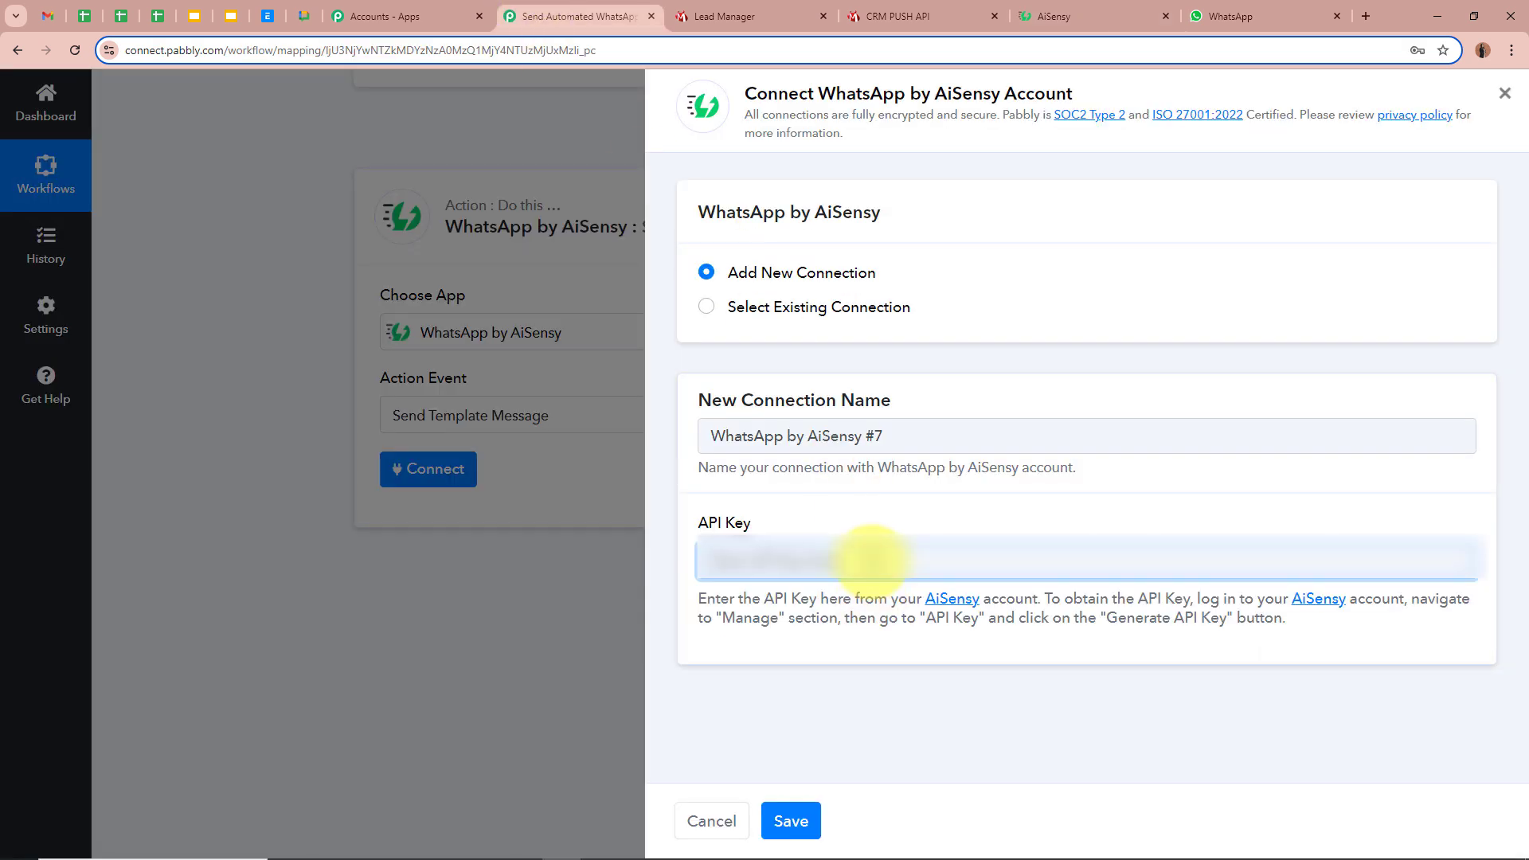
key("ctrl+v")
- Save the AiSensy connection, review the new Campaign Name, Mobile Number and User Name fields, and return to AiSensy
left_click(808, 820)
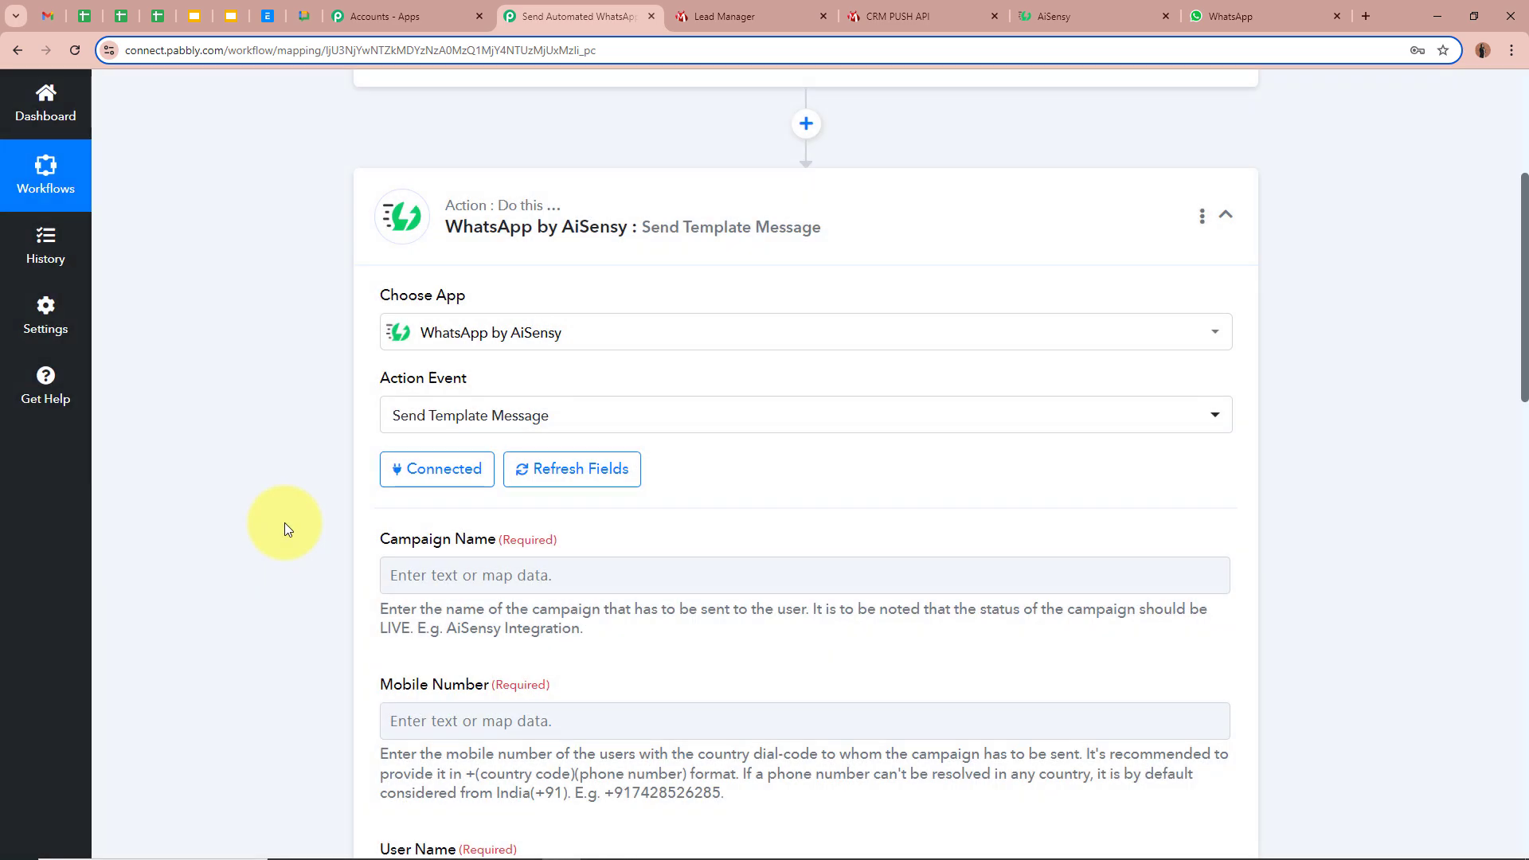
scroll(284, 523, "down", 2)
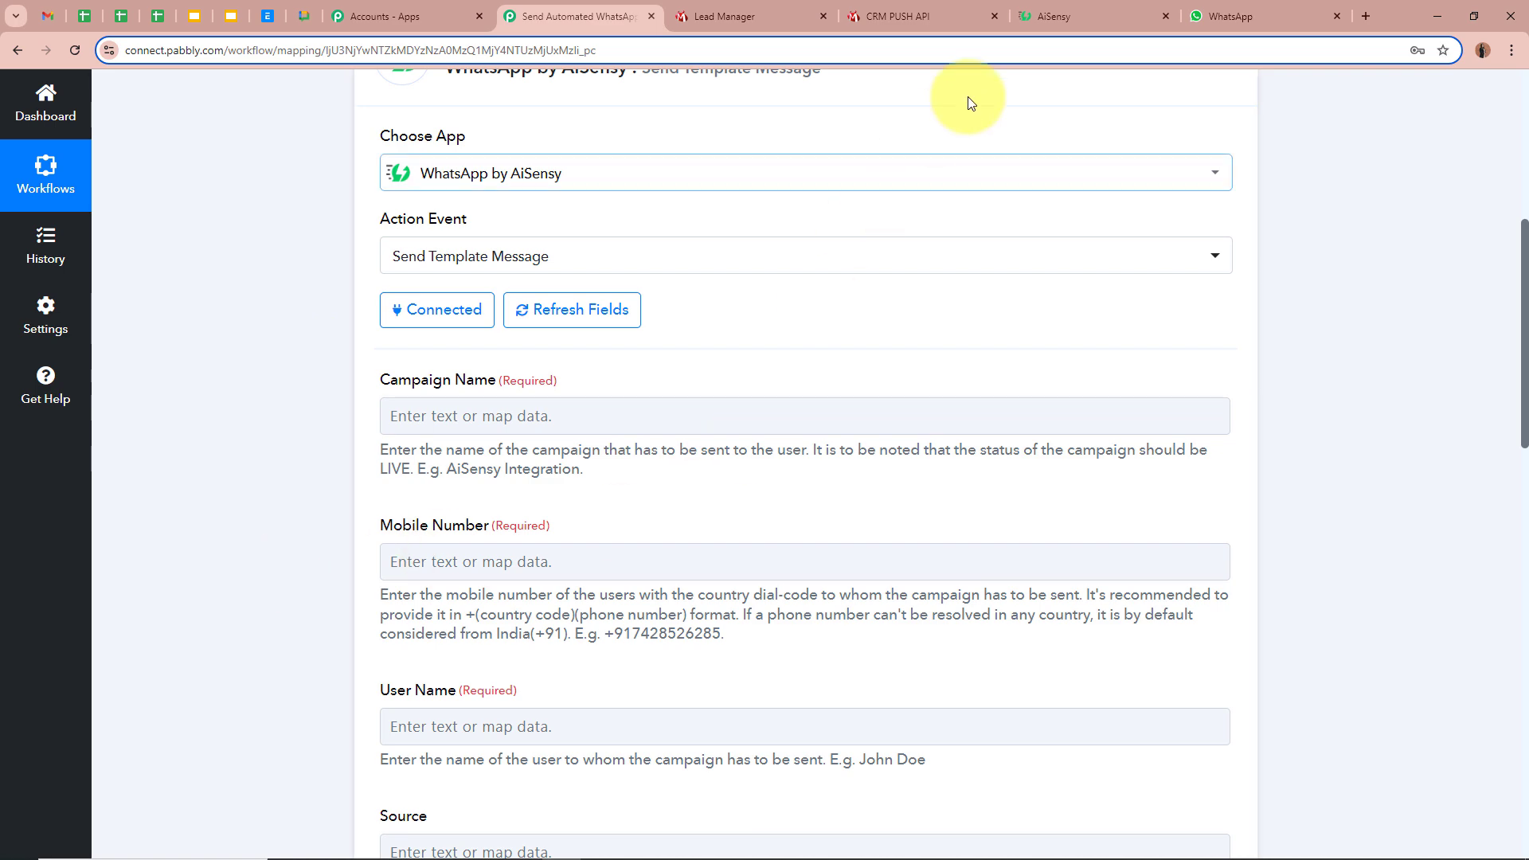
left_click(1093, 14)
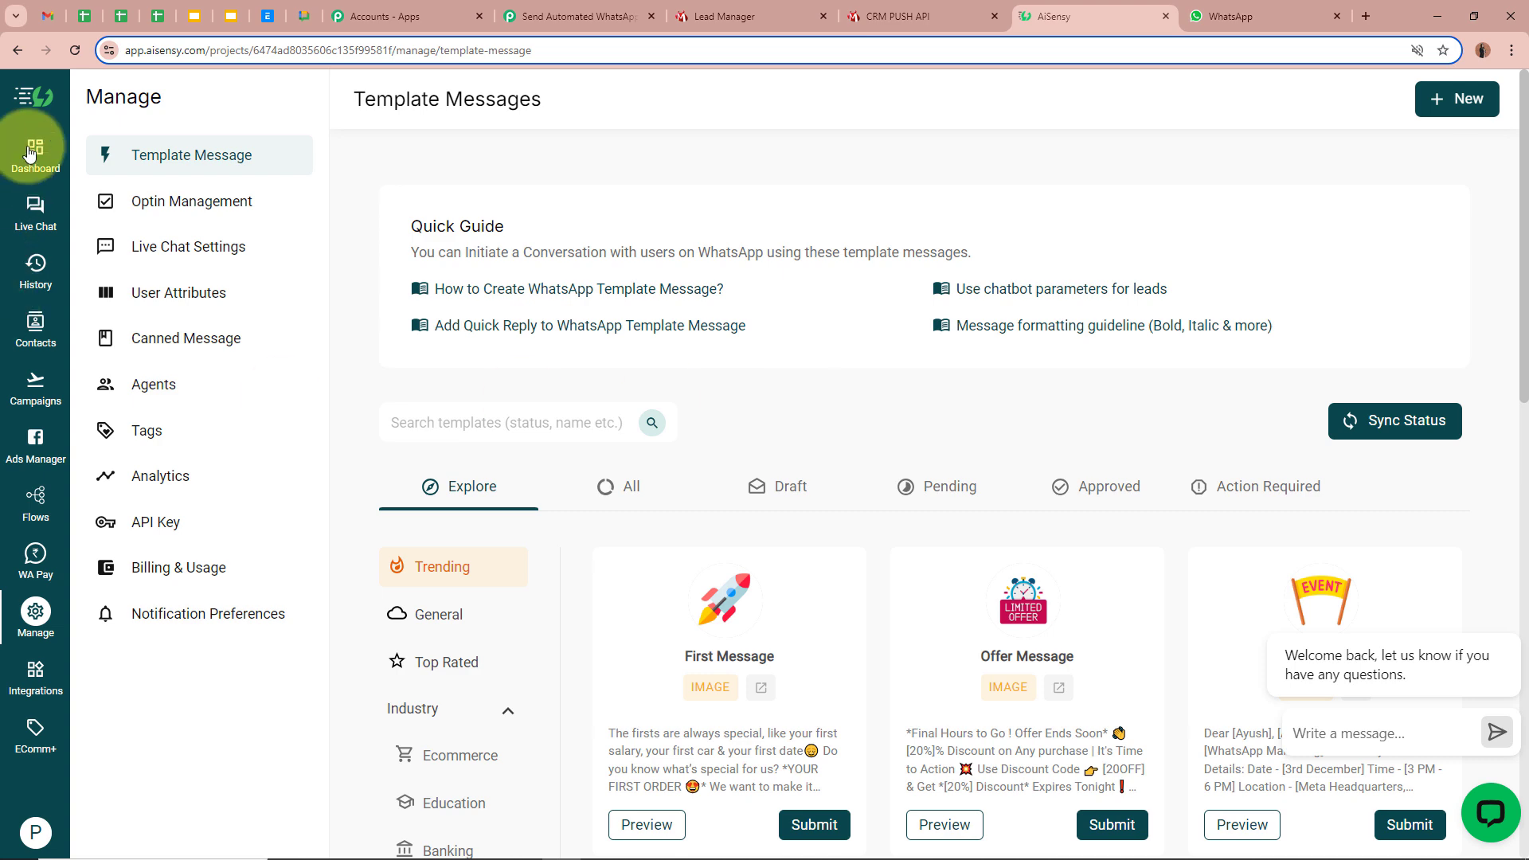
- Start a new API campaign named 'IndiaMART Message' and copy the name
left_click(35, 404)
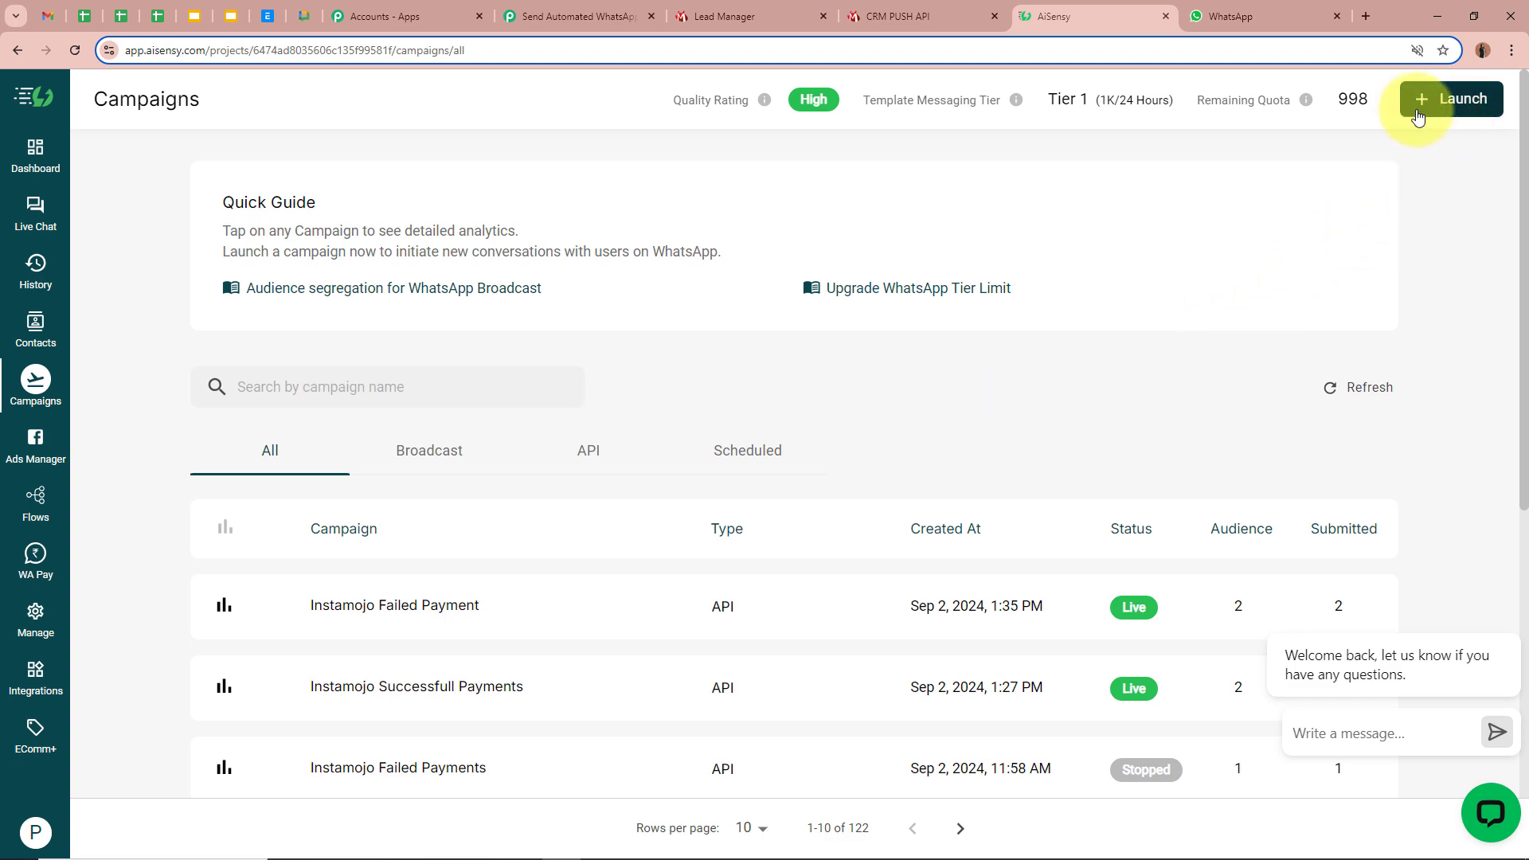
left_click(1477, 110)
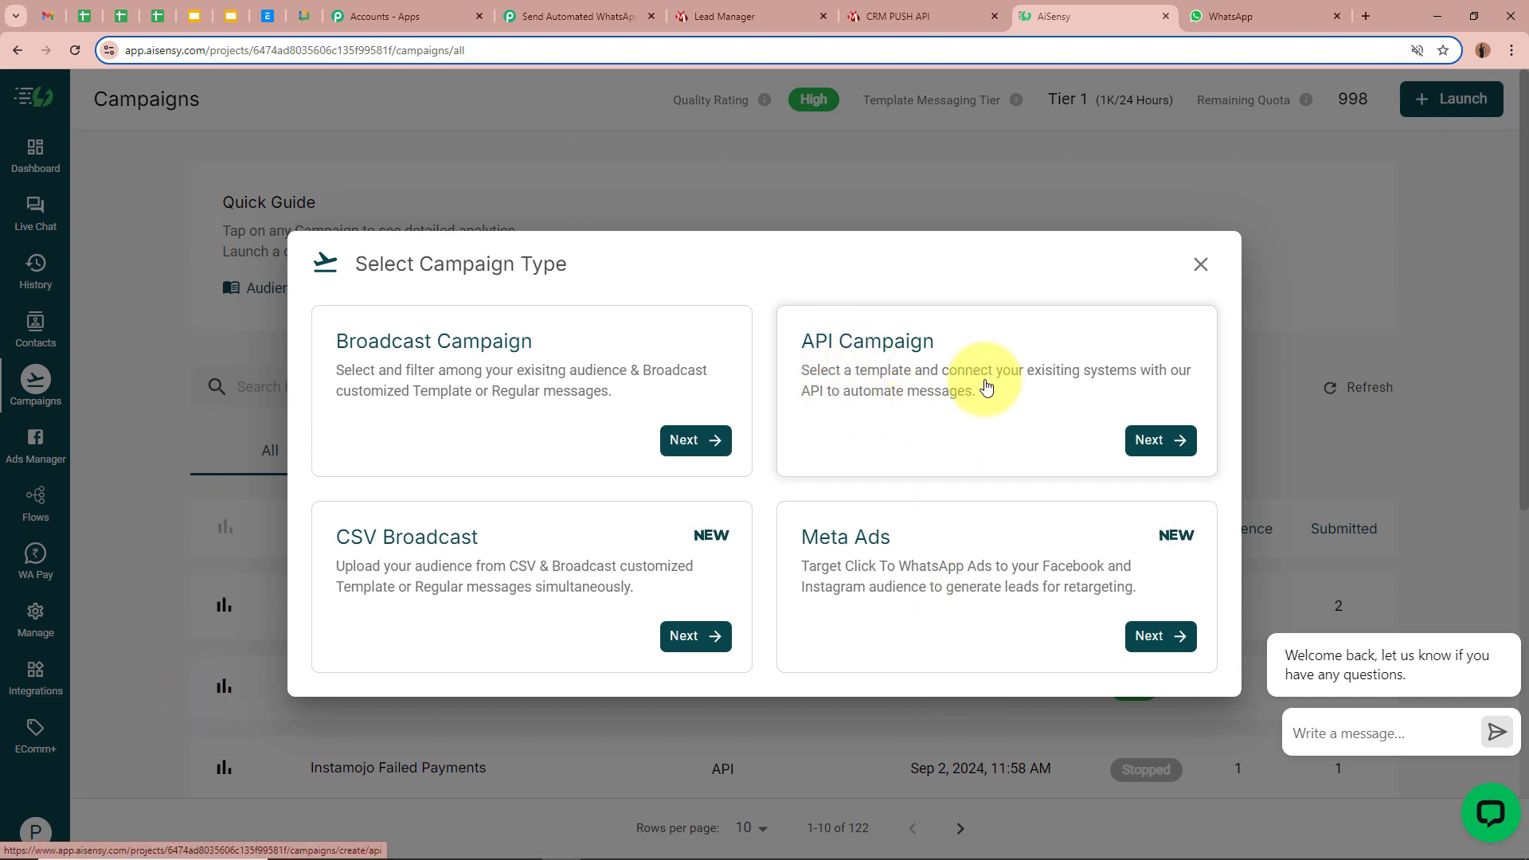
left_click(1149, 439)
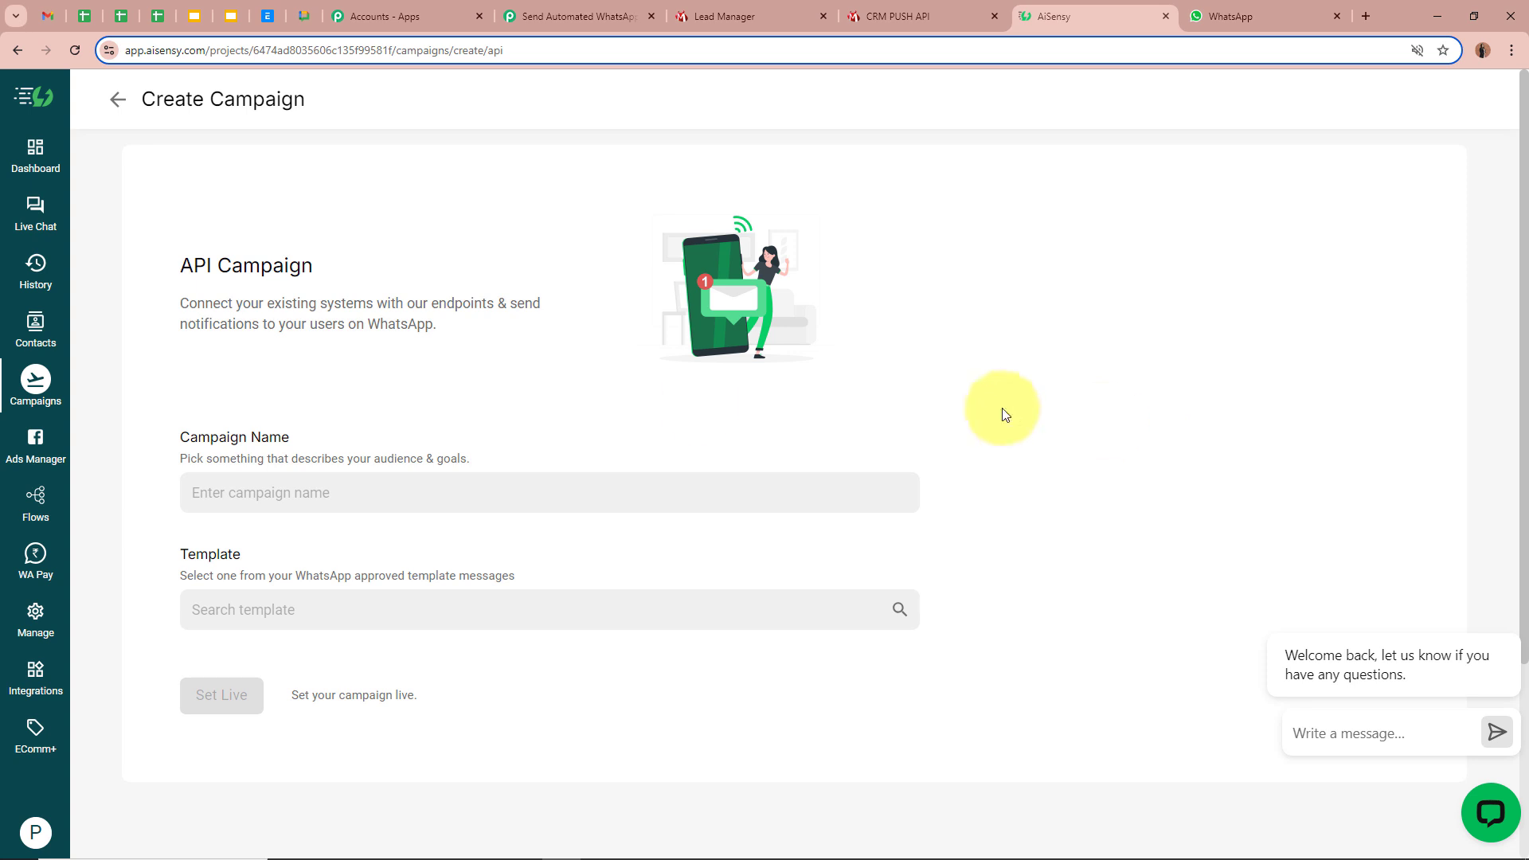
left_click(325, 490)
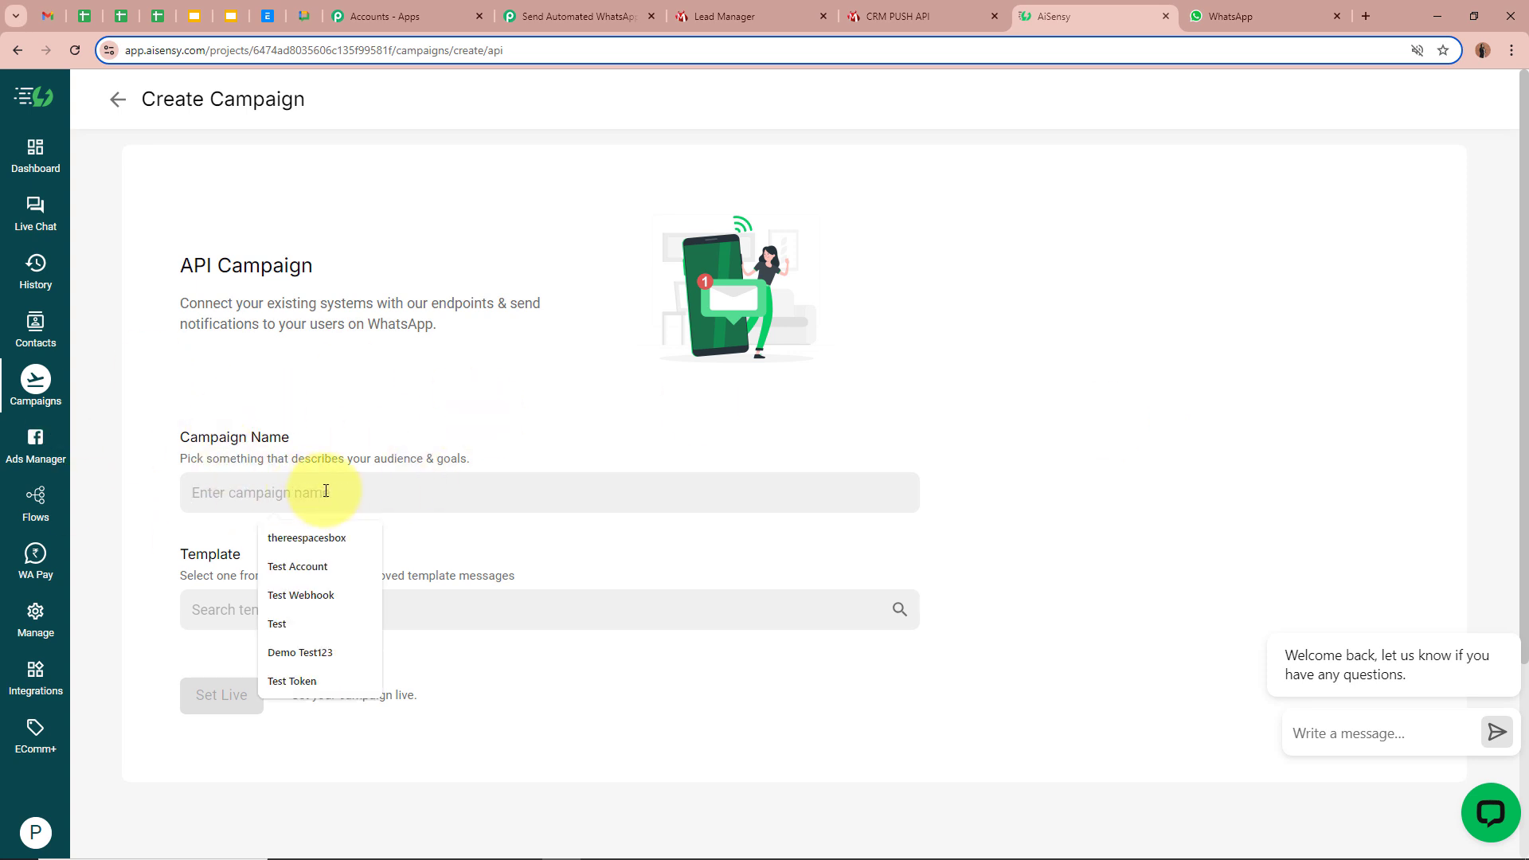
type("Indi")
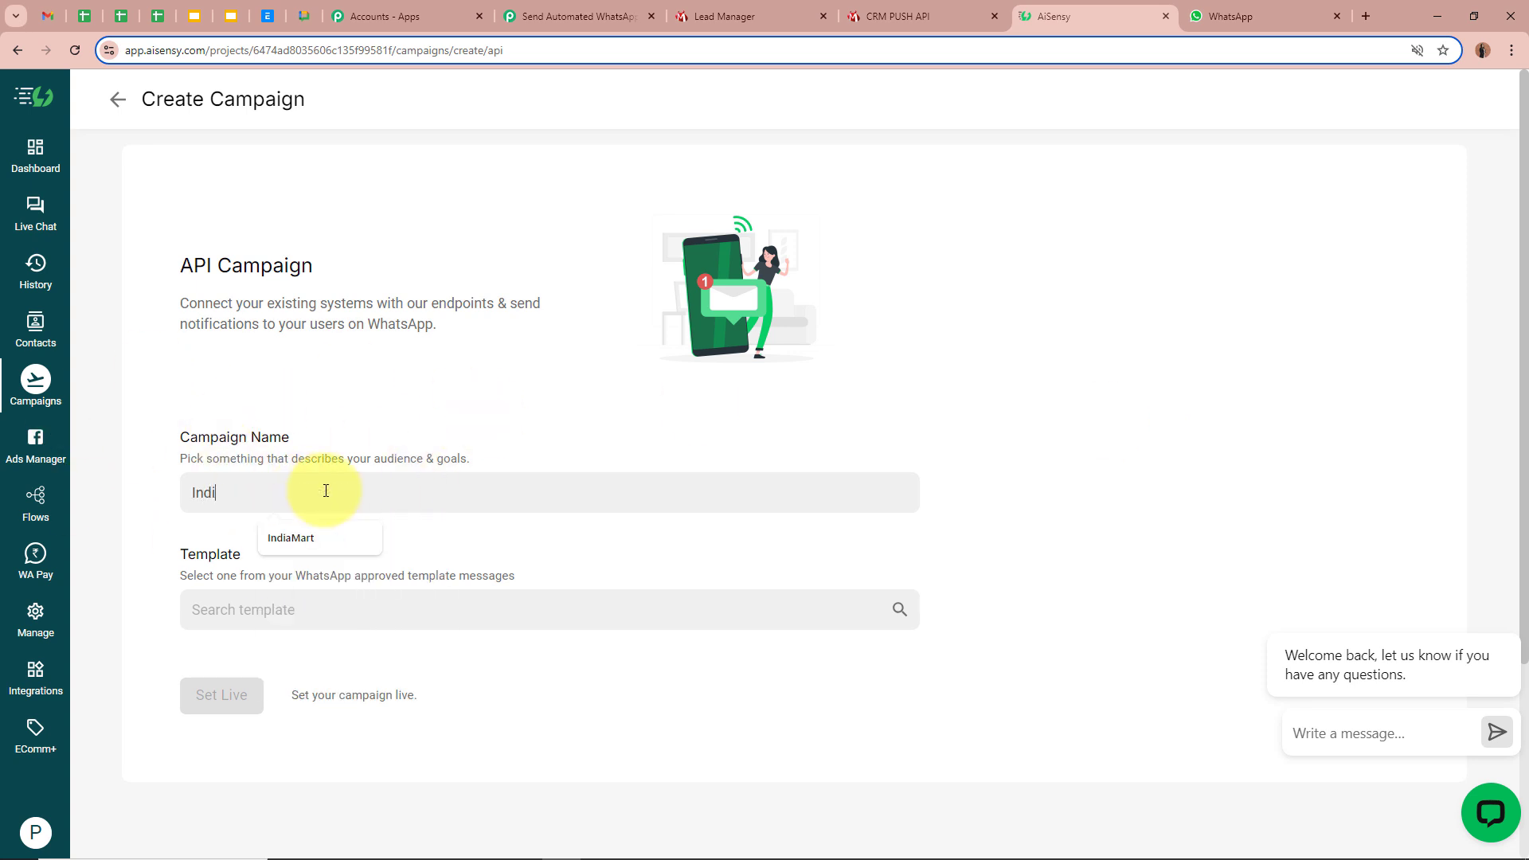
type("aMART Message")
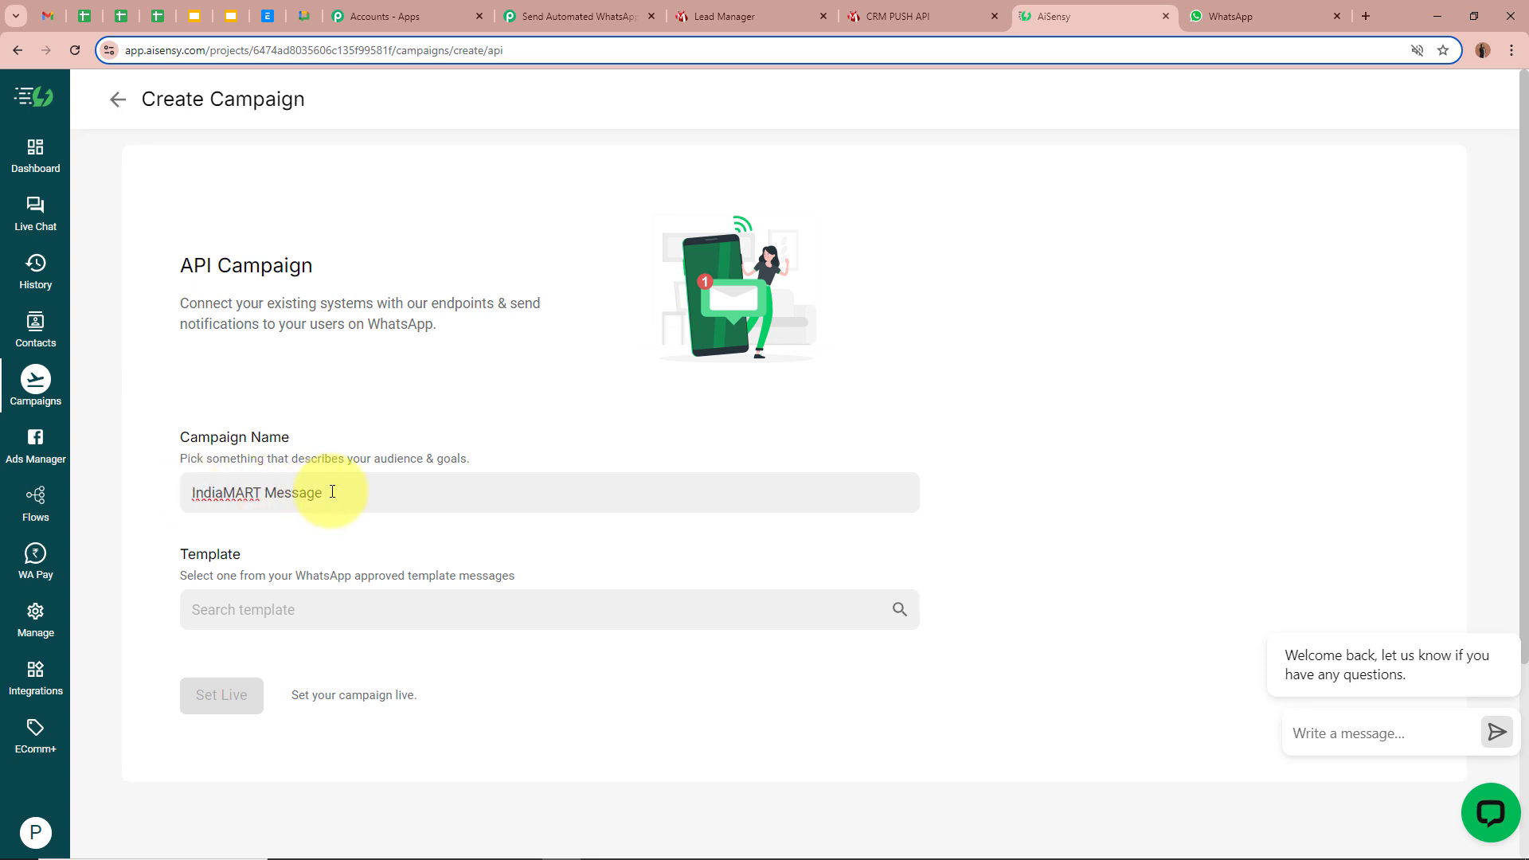
key("ctrl+a")
key("ctrl+c")
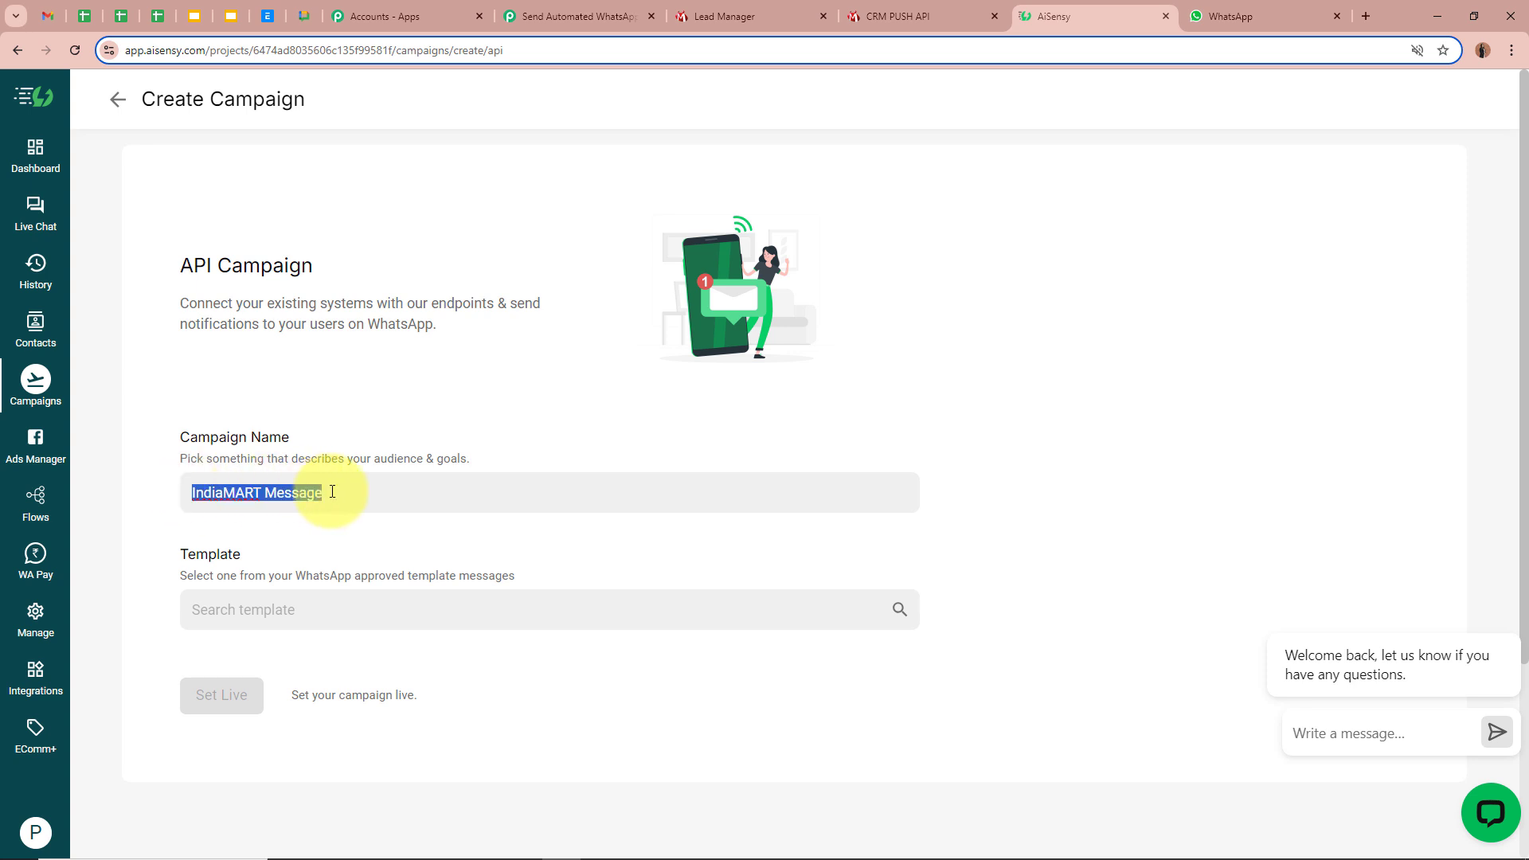
left_click(346, 555)
- Select indiamart_message_template, set the campaign live, and open its overview
left_click(279, 609)
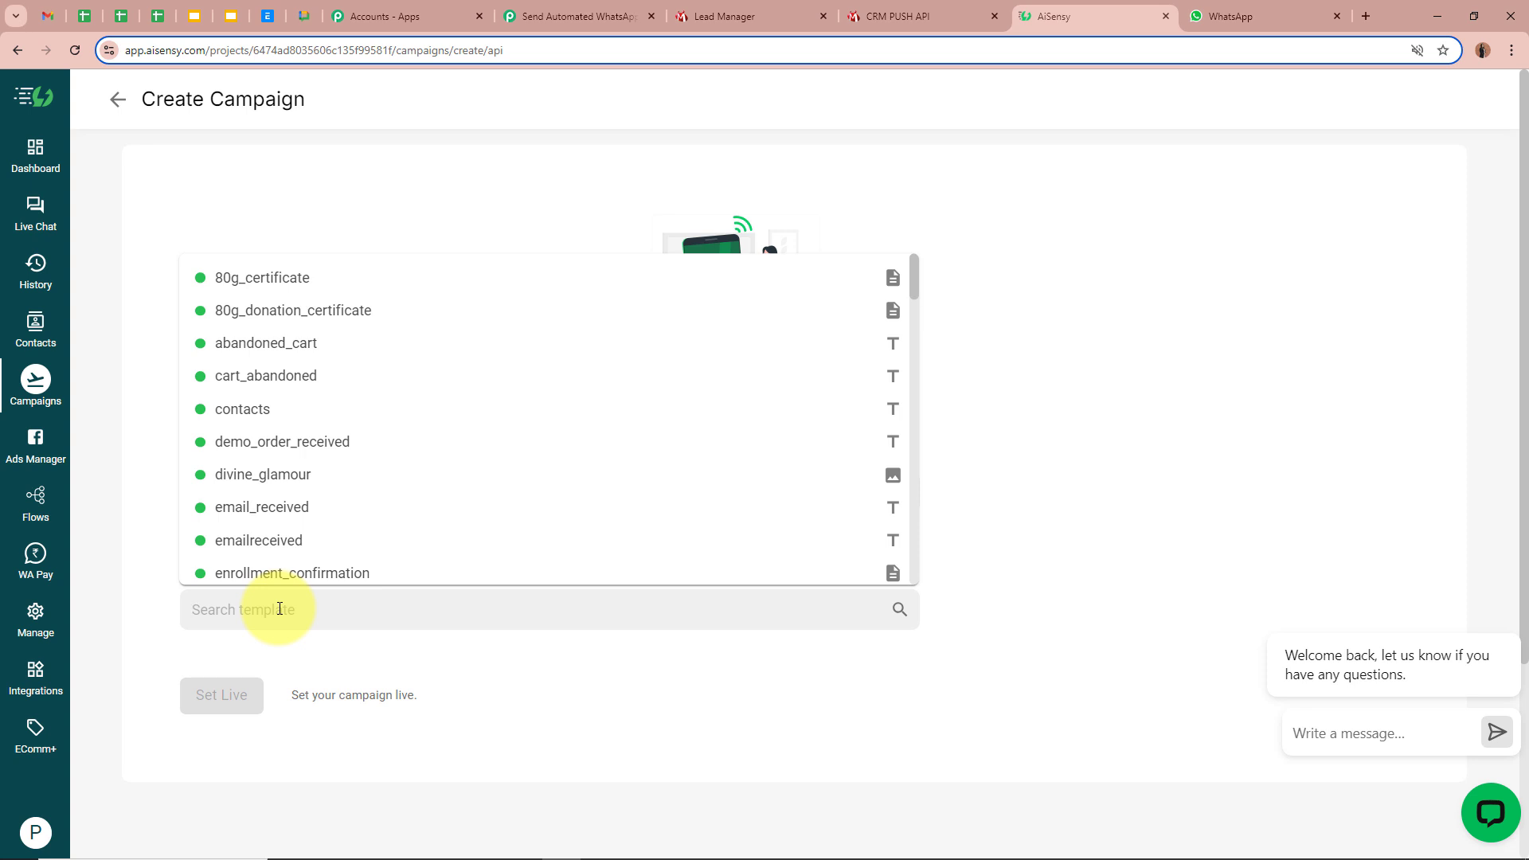
type("India")
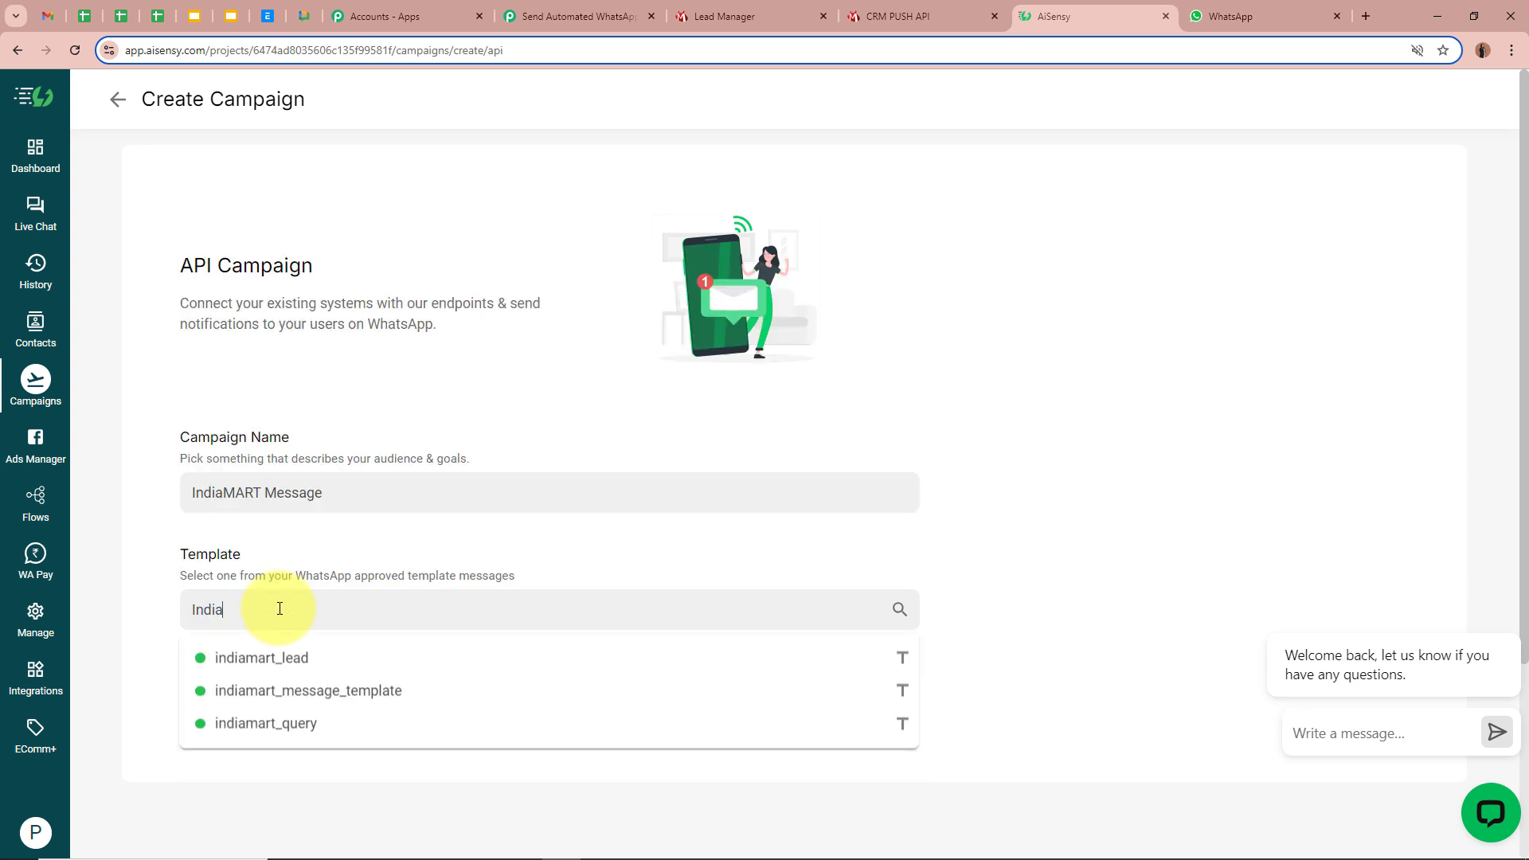
left_click(343, 691)
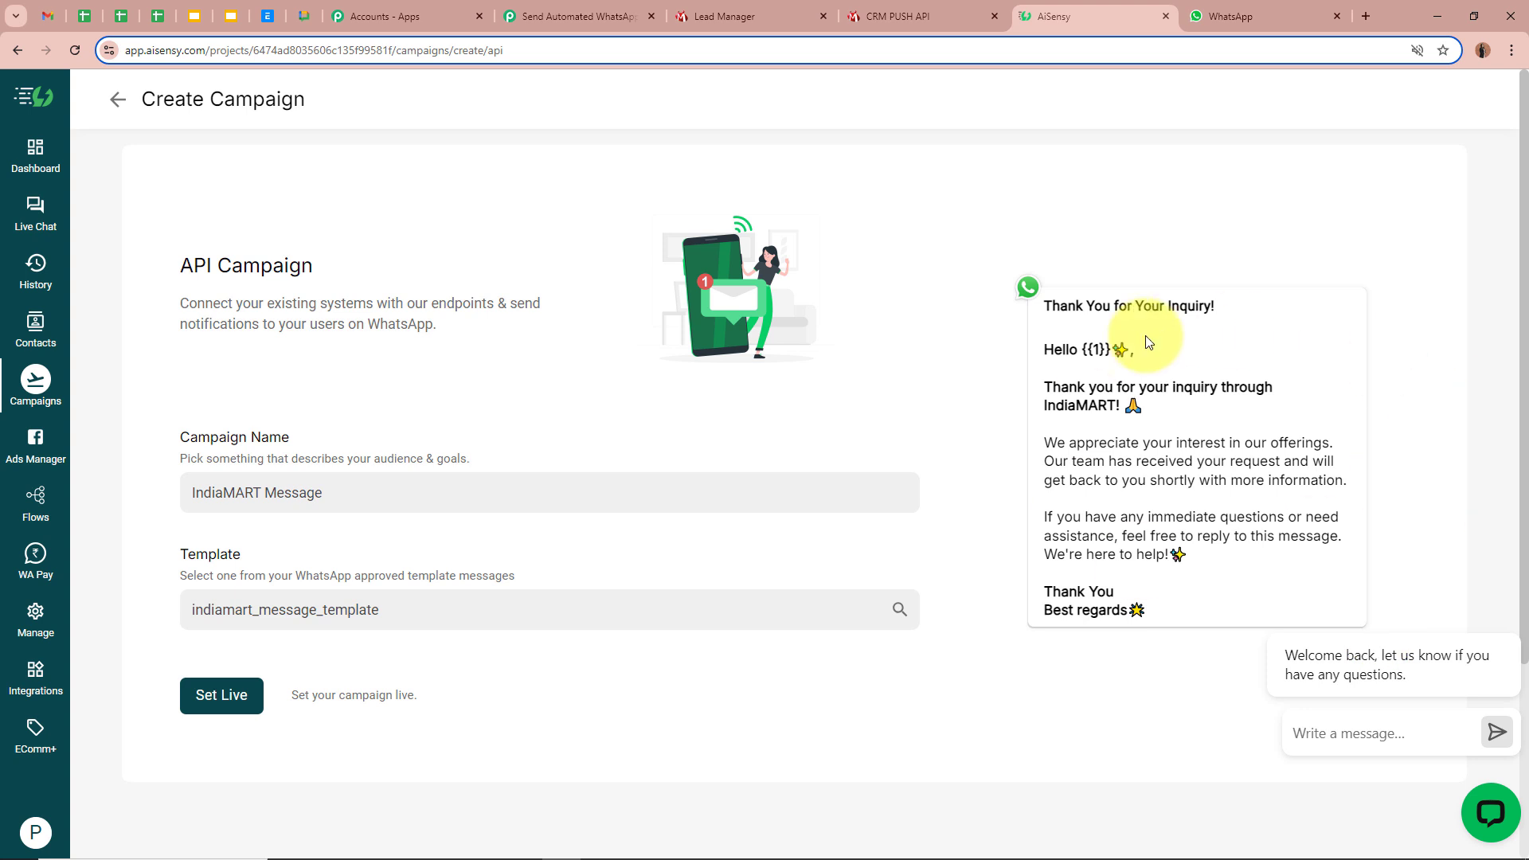
left_click_drag(1051, 305, 1158, 605)
left_click(1143, 541)
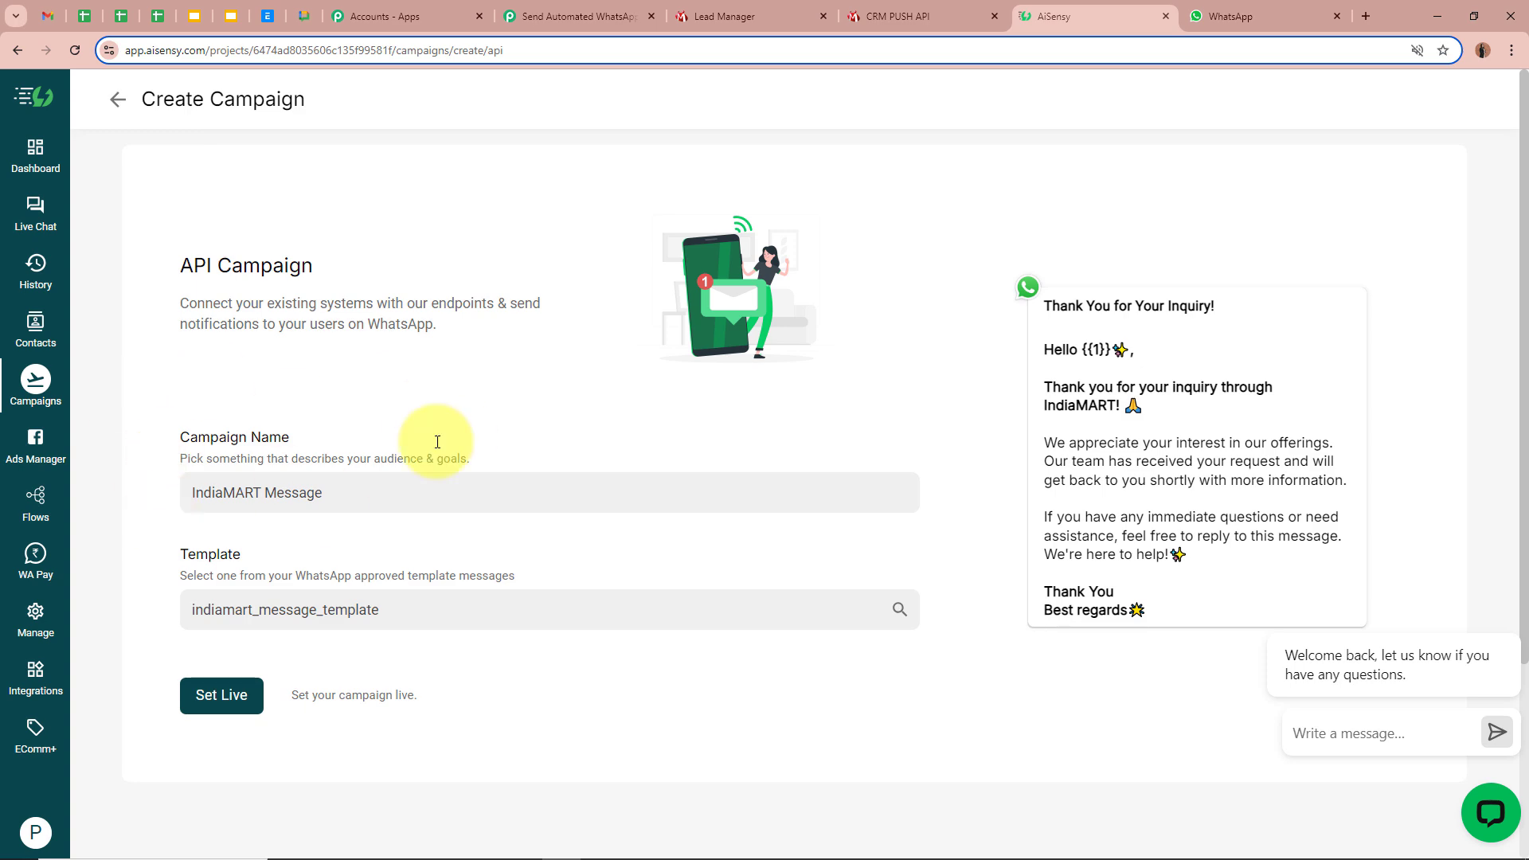
left_click(224, 695)
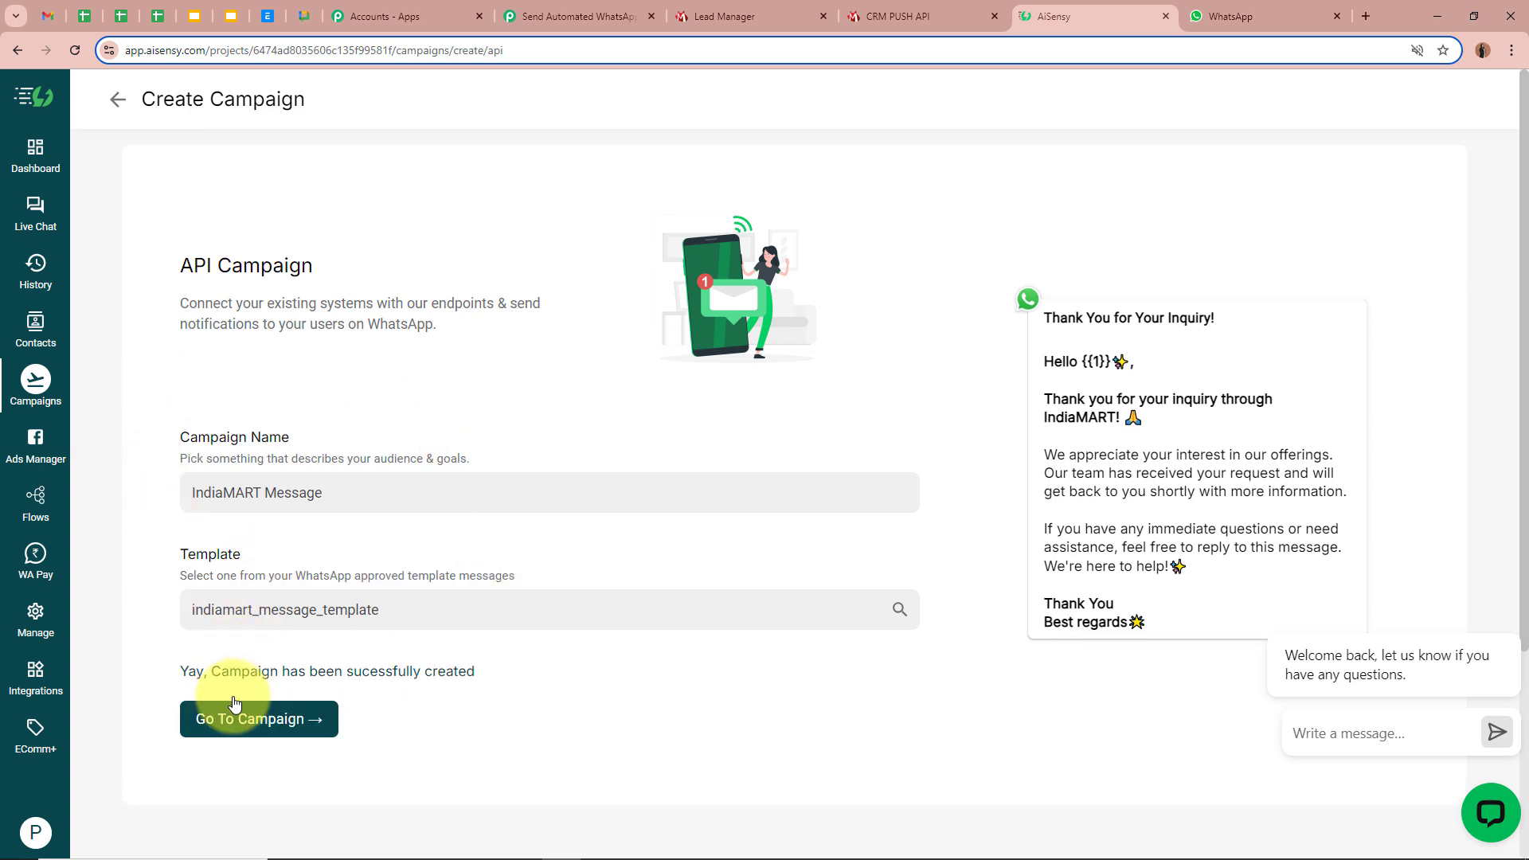
left_click(323, 721)
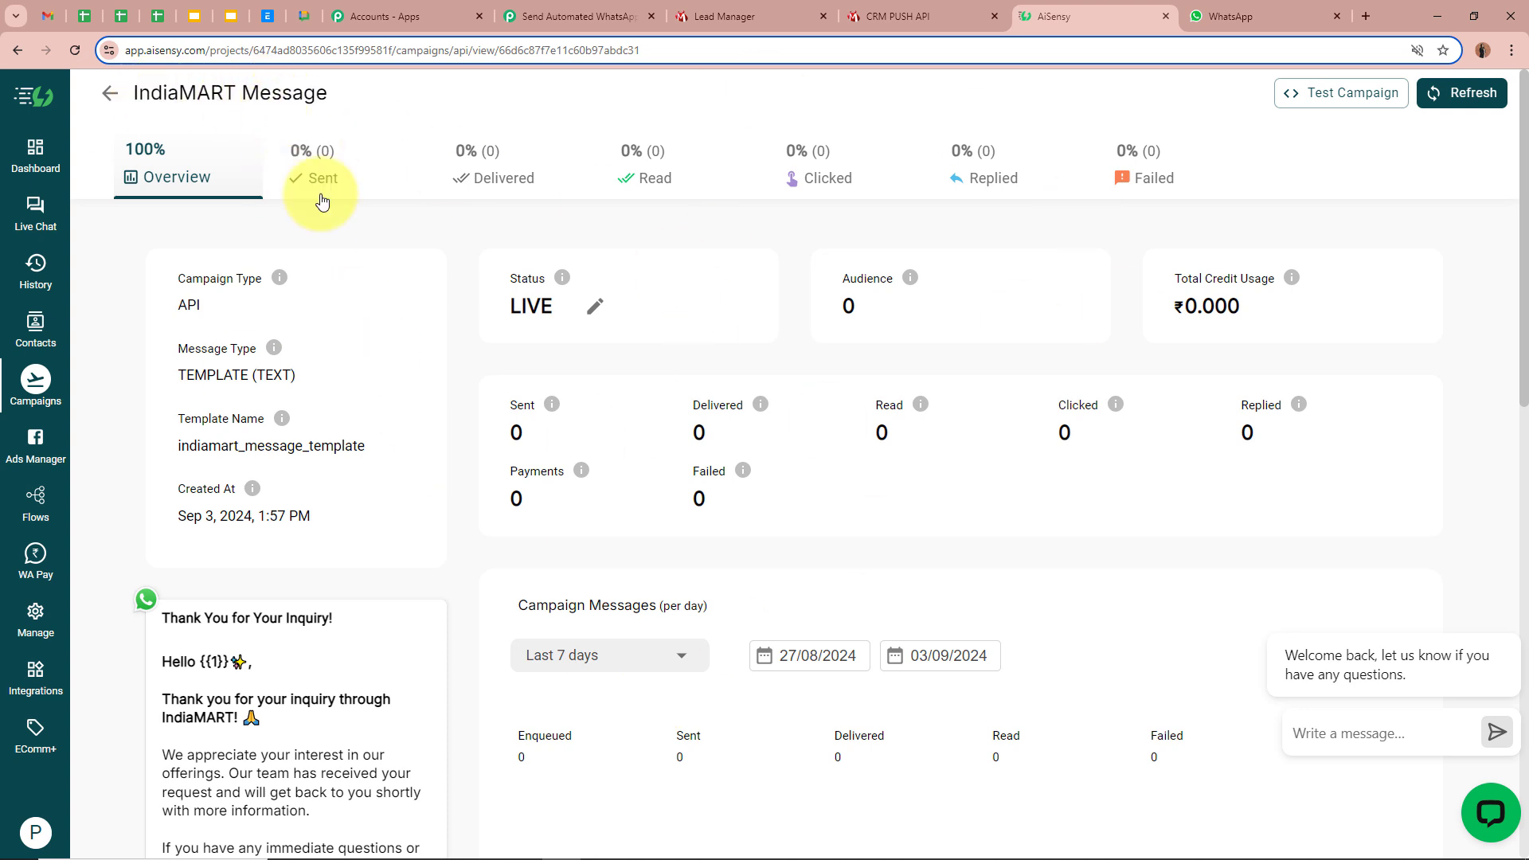
- Paste 'IndiaMART Message' into the AiSensy step's Campaign Name field
left_click(570, 10)
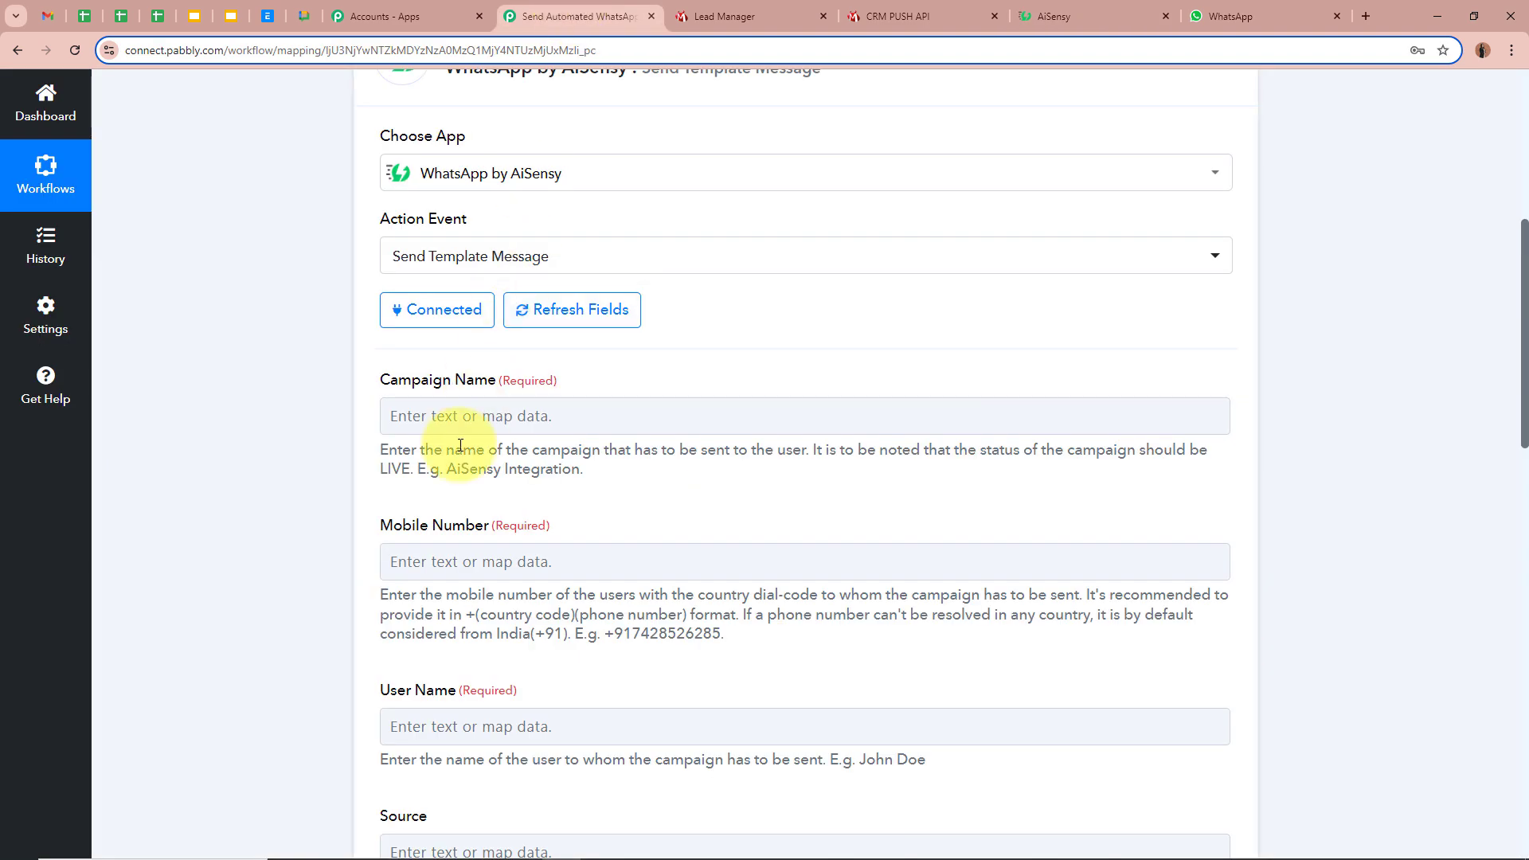
left_click_drag(380, 470, 444, 470)
left_click(260, 467)
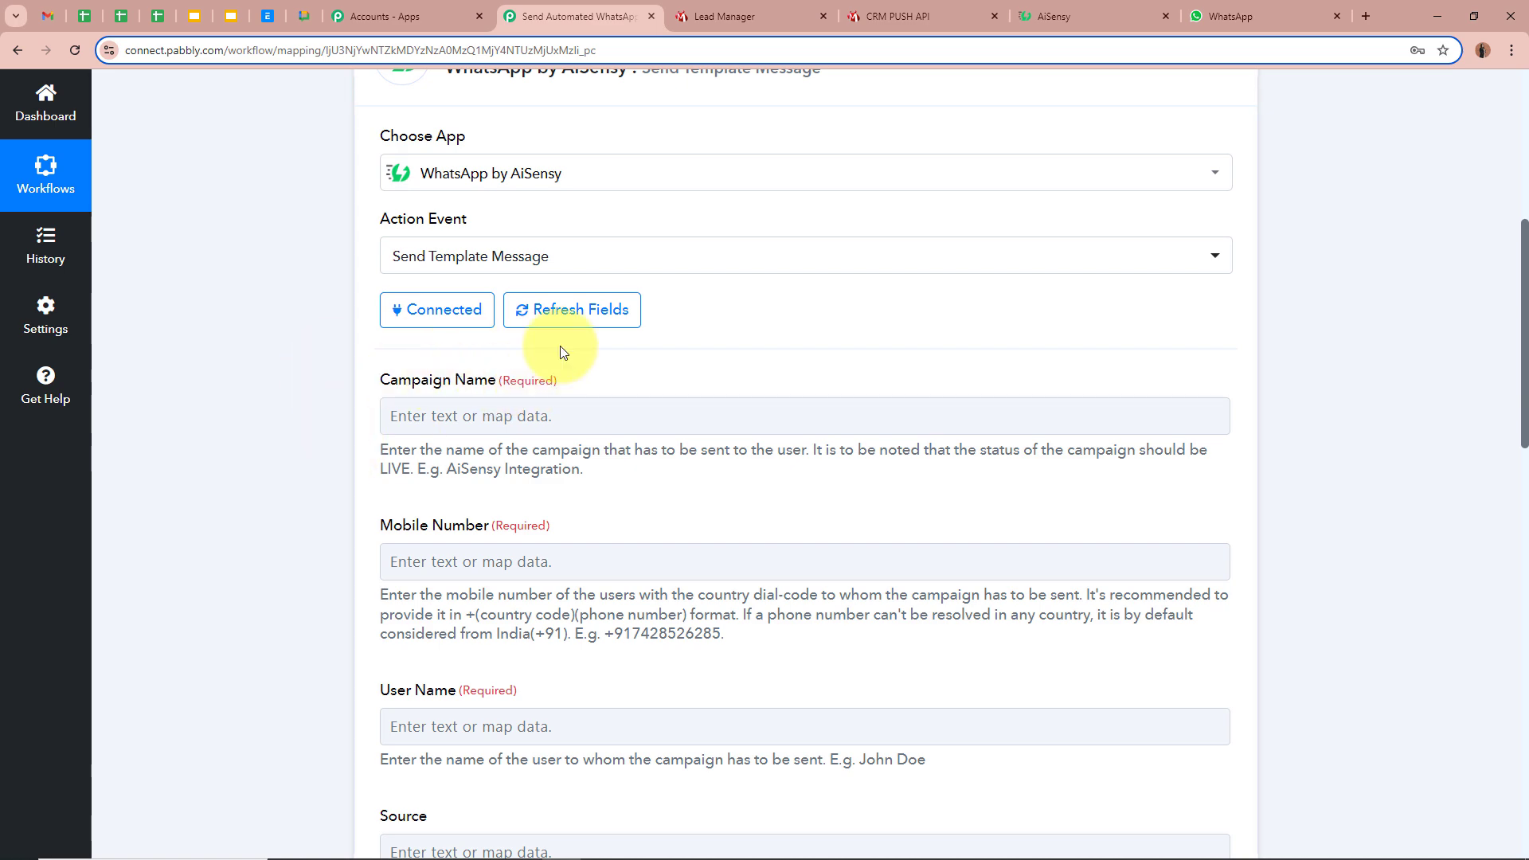
left_click(1047, 16)
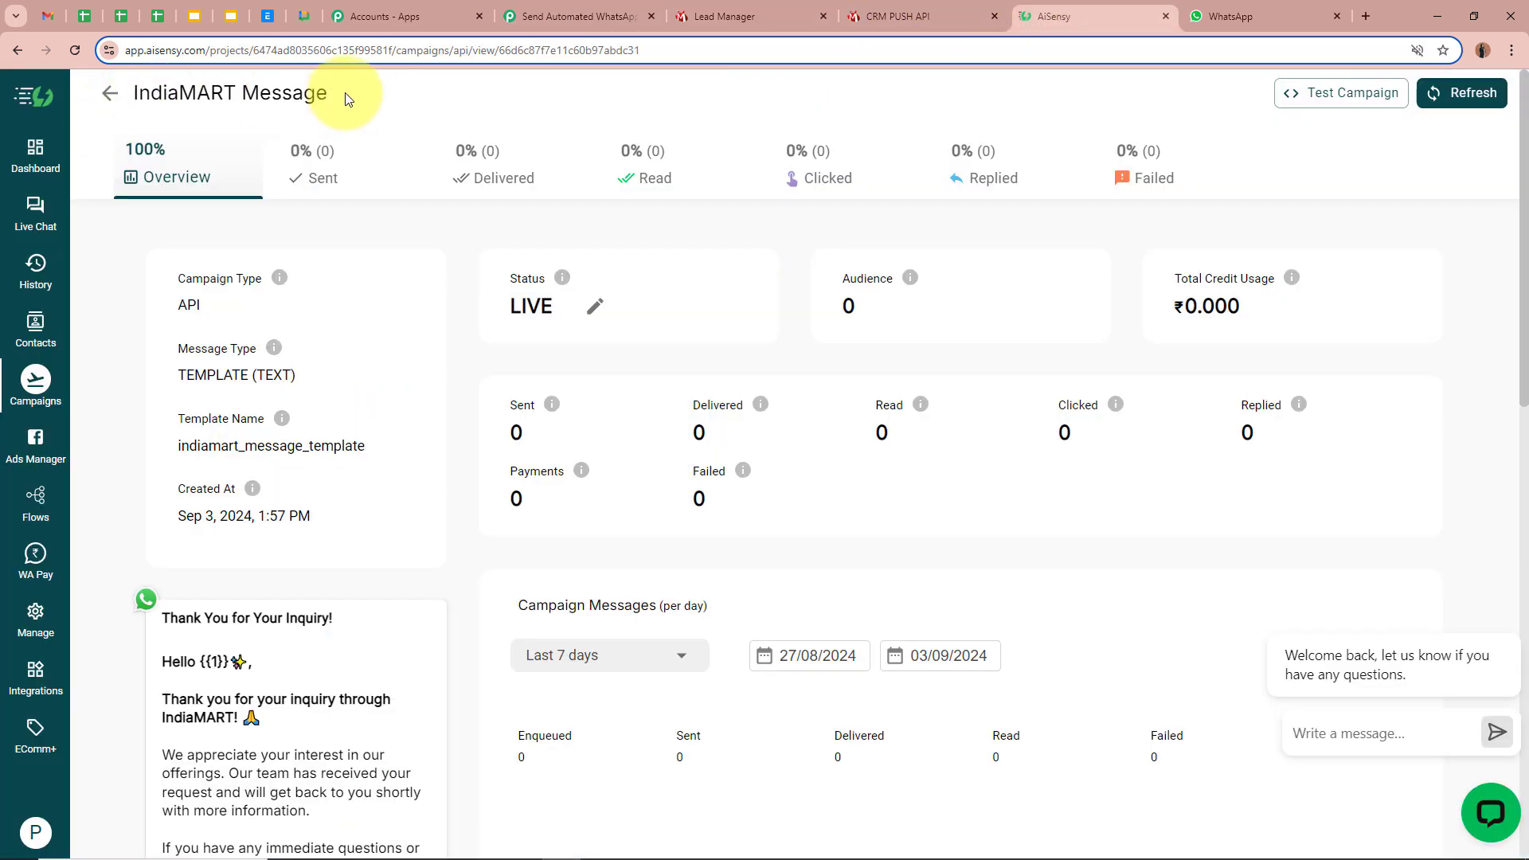
left_click(568, 15)
left_click(469, 426)
key("ctrl+v")
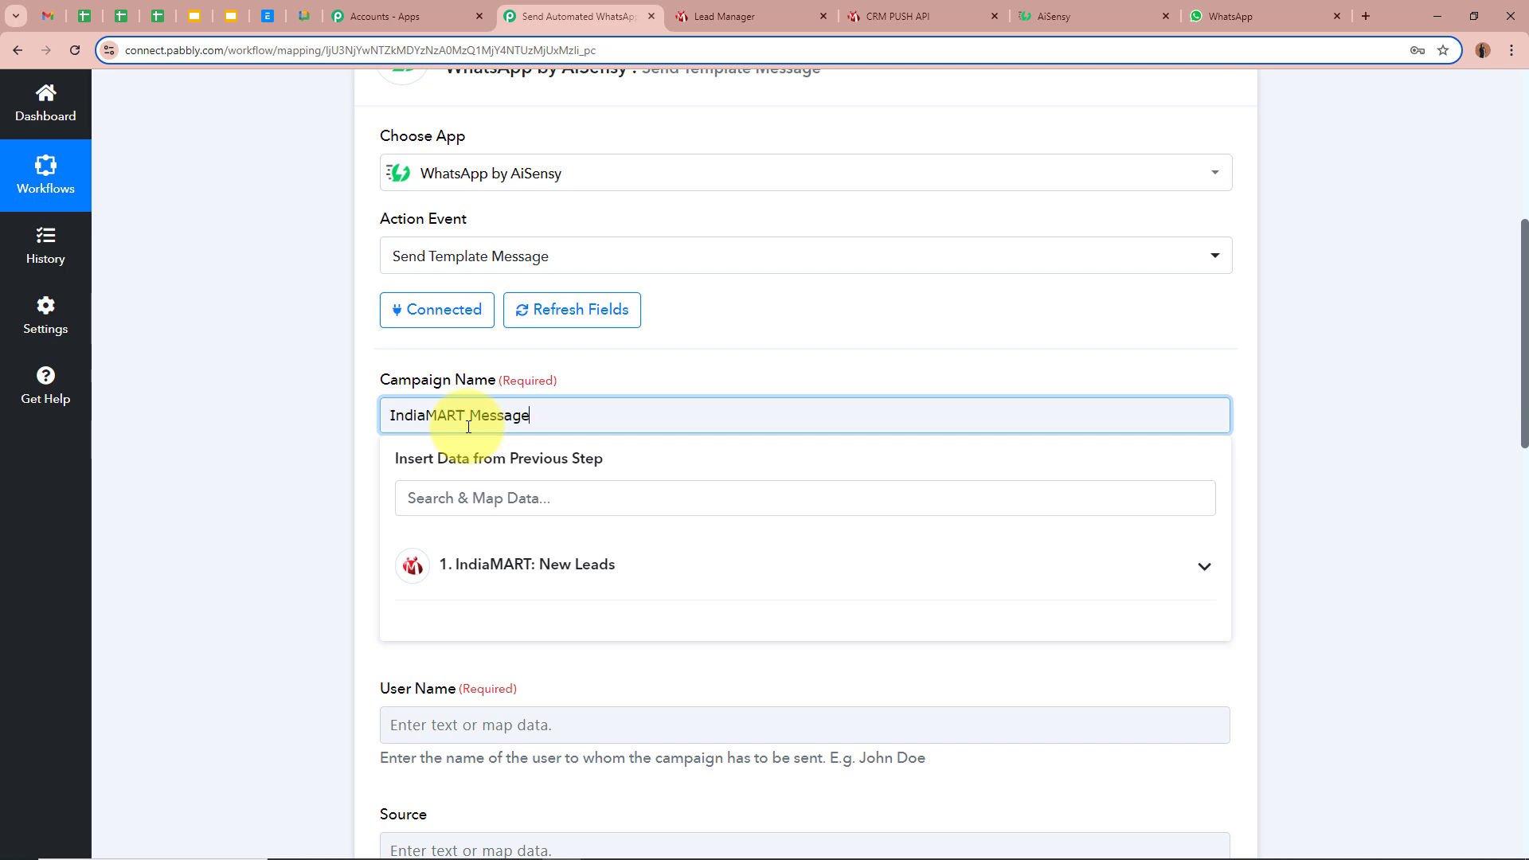
left_click(239, 440)
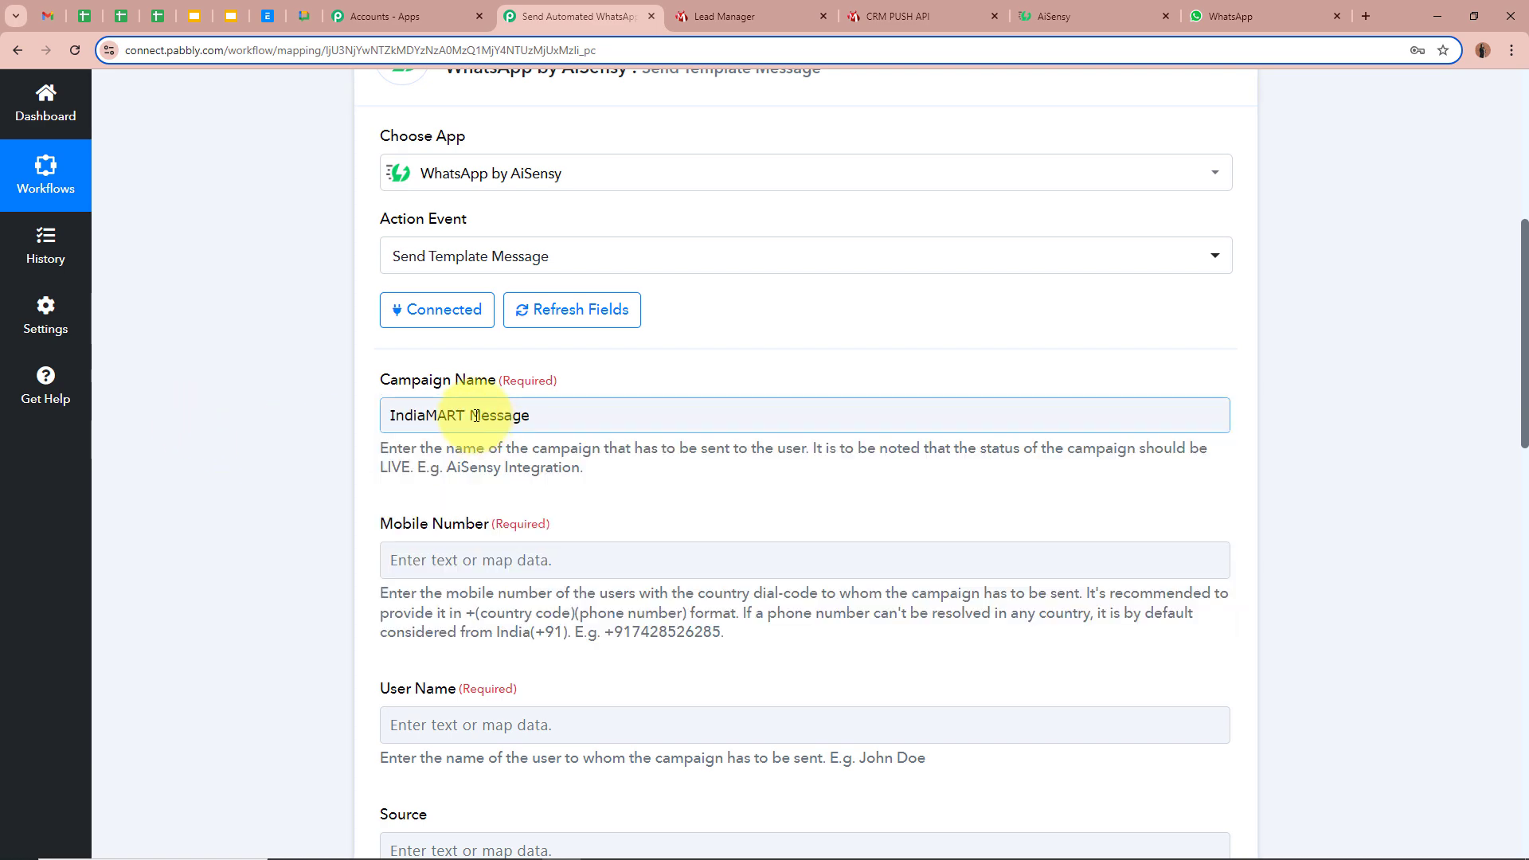
- Map Mobile Number to the IndiaMART lead's RESPONSE SENDER PHONE field
scroll(549, 414, "down", 2)
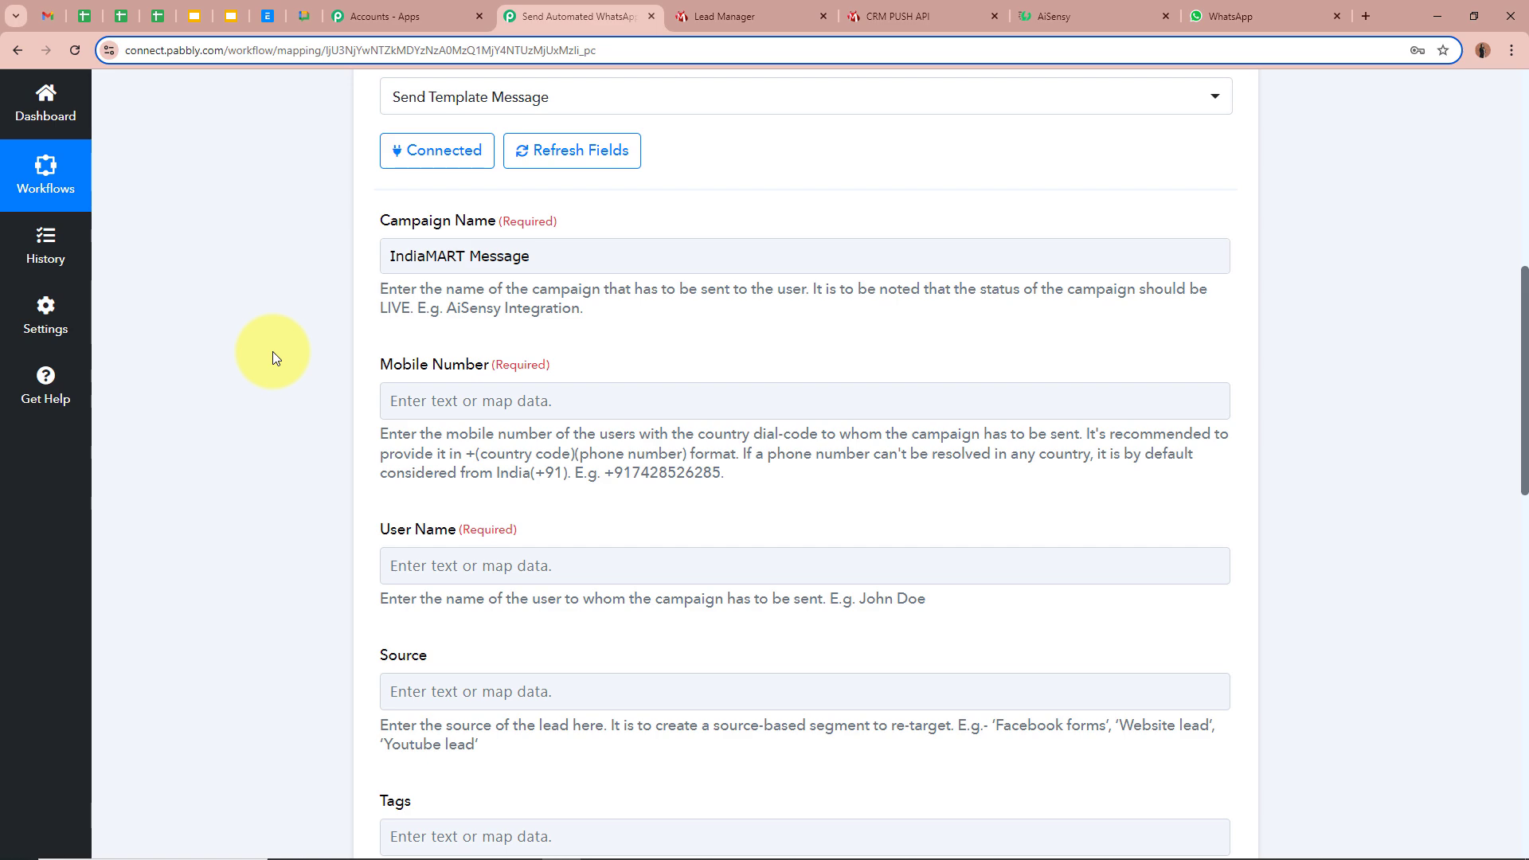
scroll(272, 351, "up", 8)
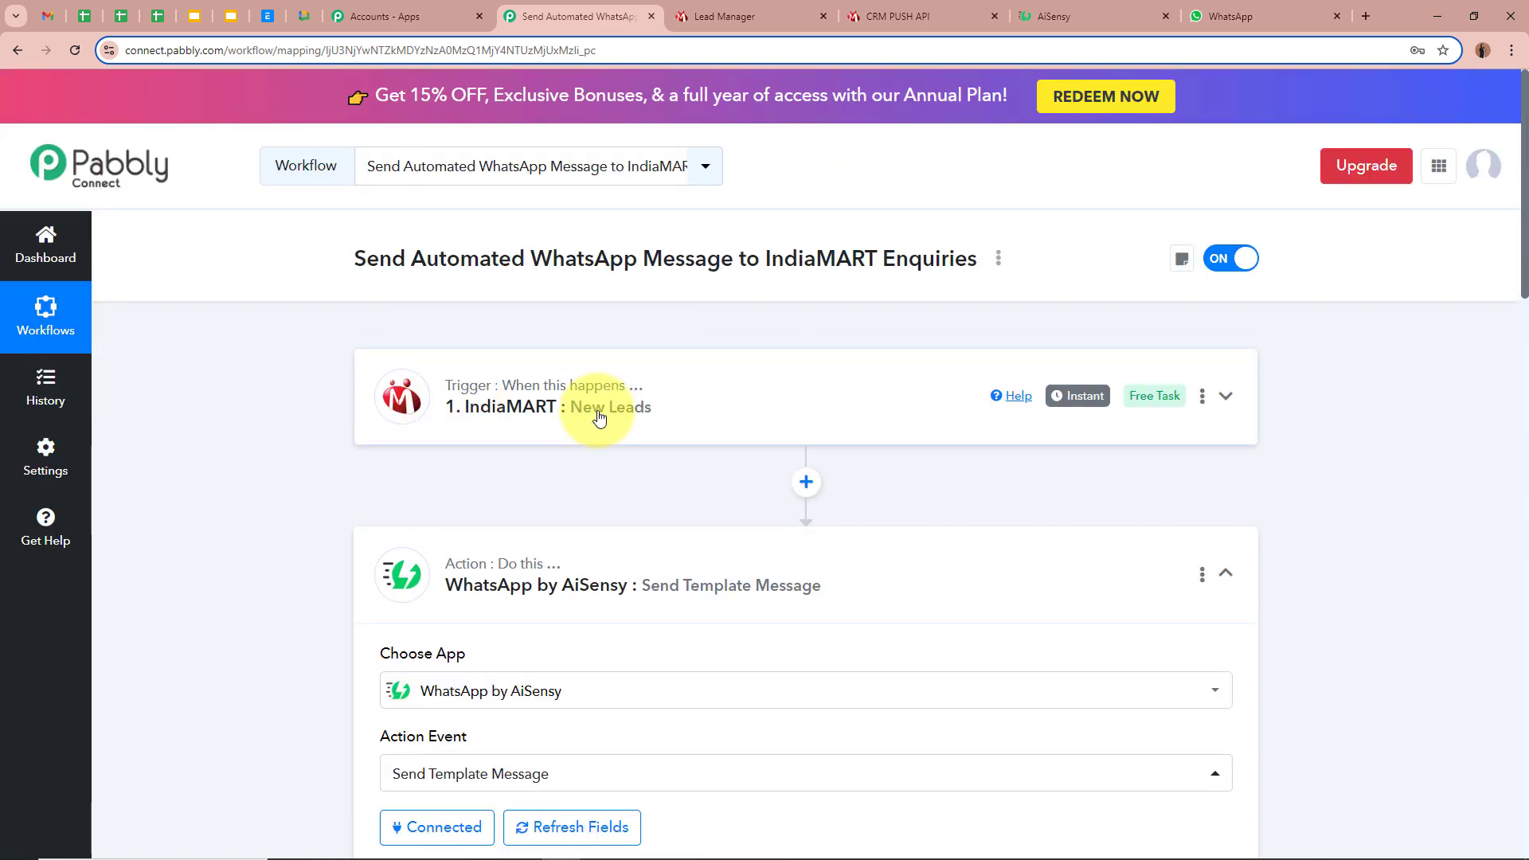
scroll(597, 406, "down", 6)
scroll(597, 411, "down", 2)
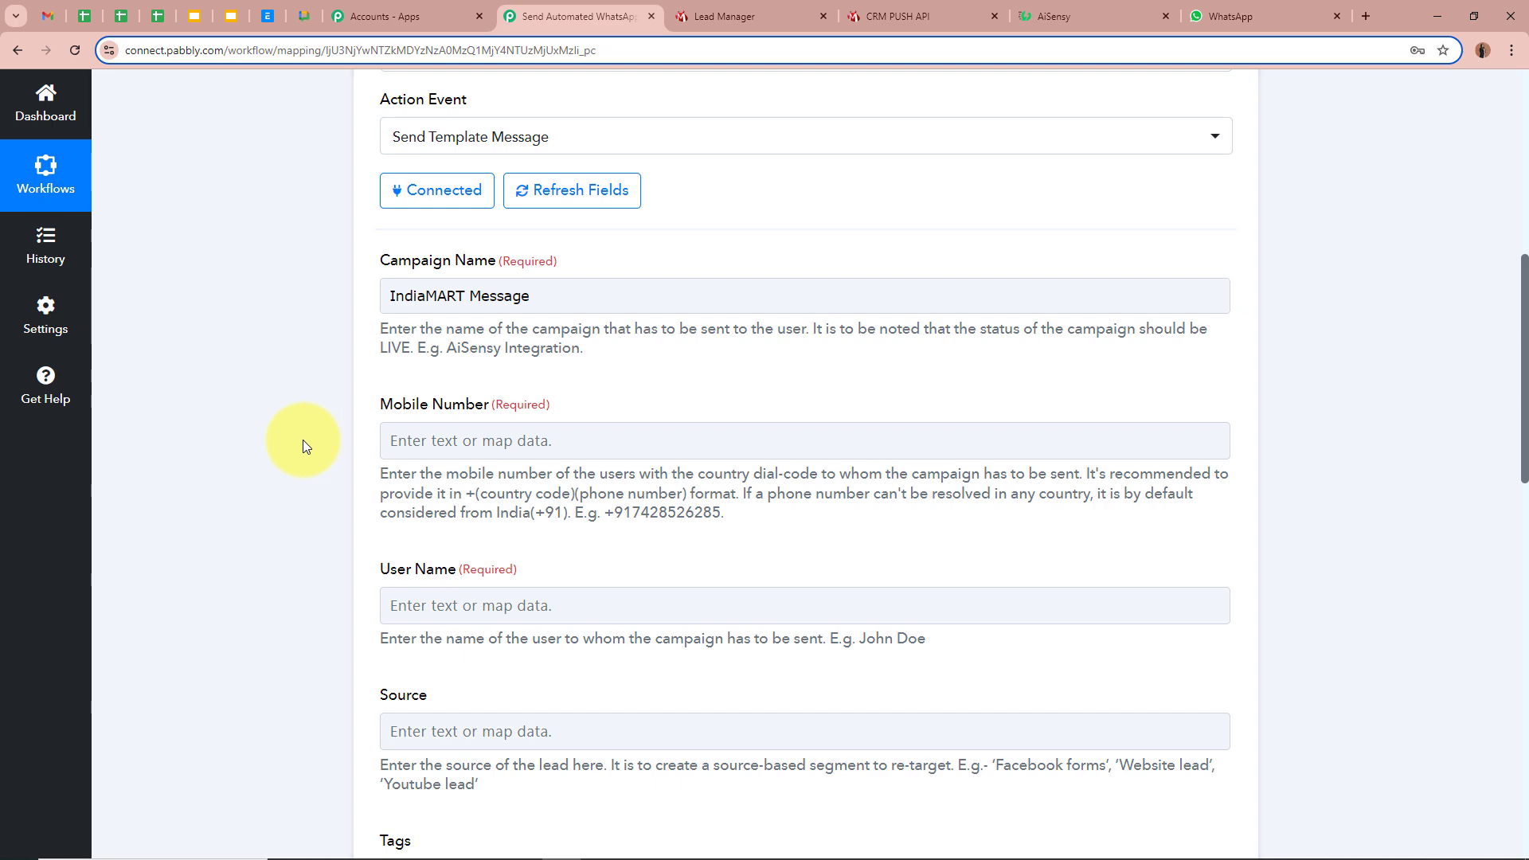
scroll(302, 440, "up", 6)
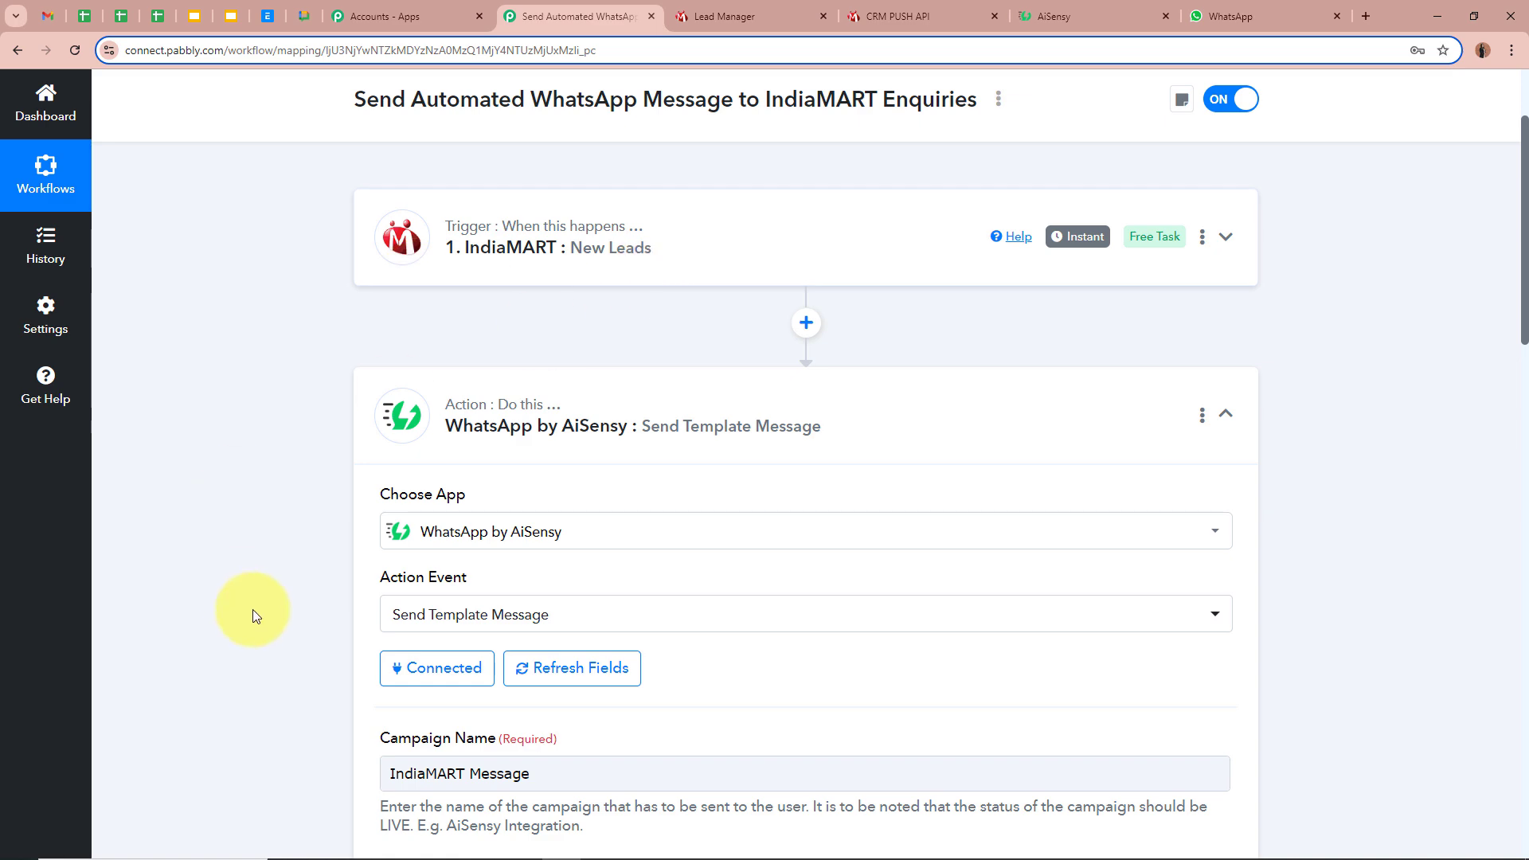
scroll(252, 609, "down", 7)
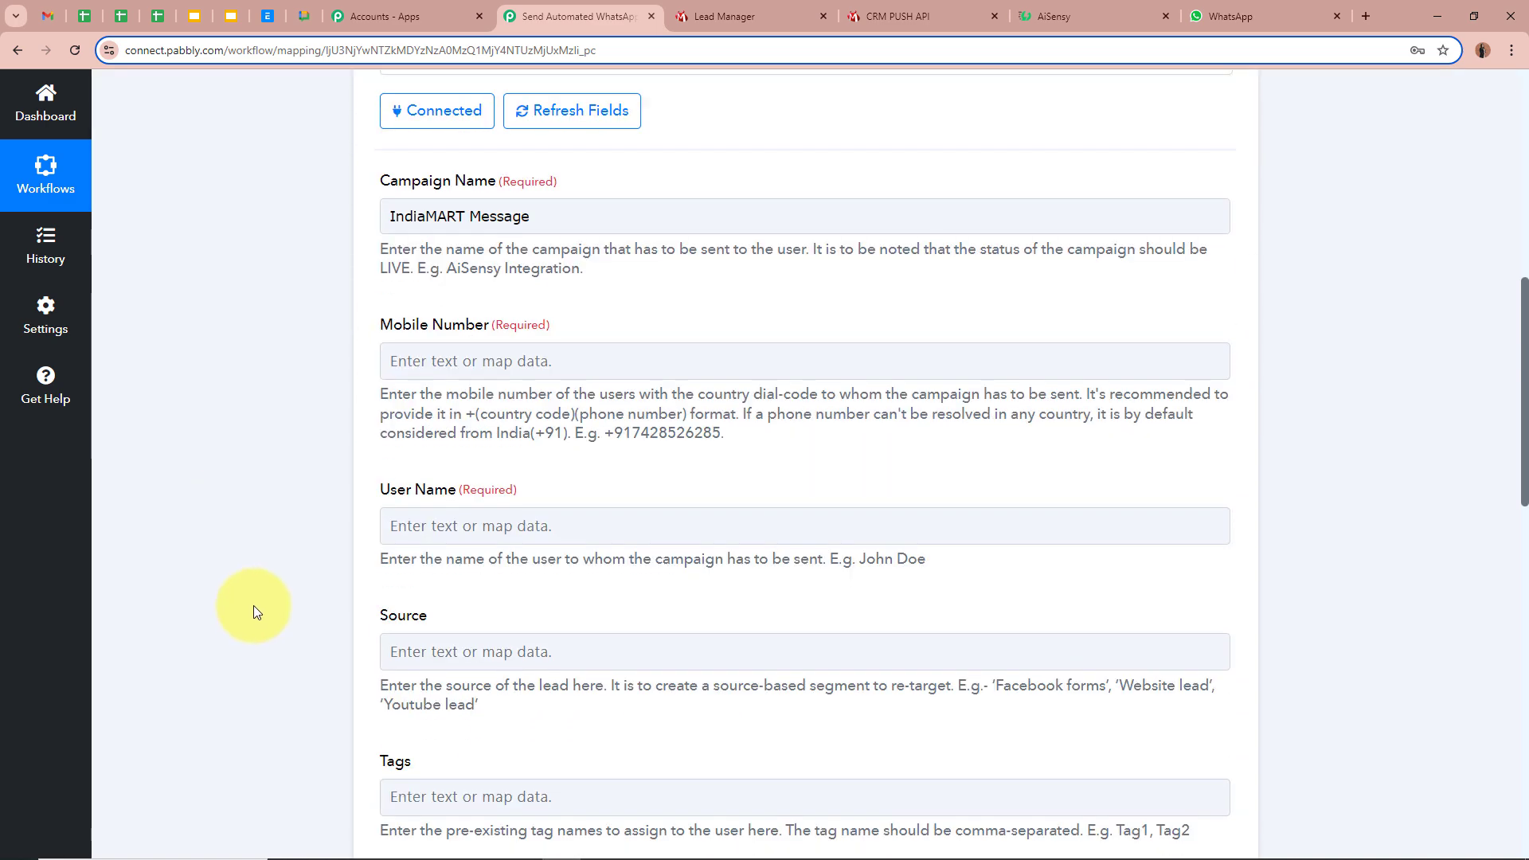
left_click(438, 360)
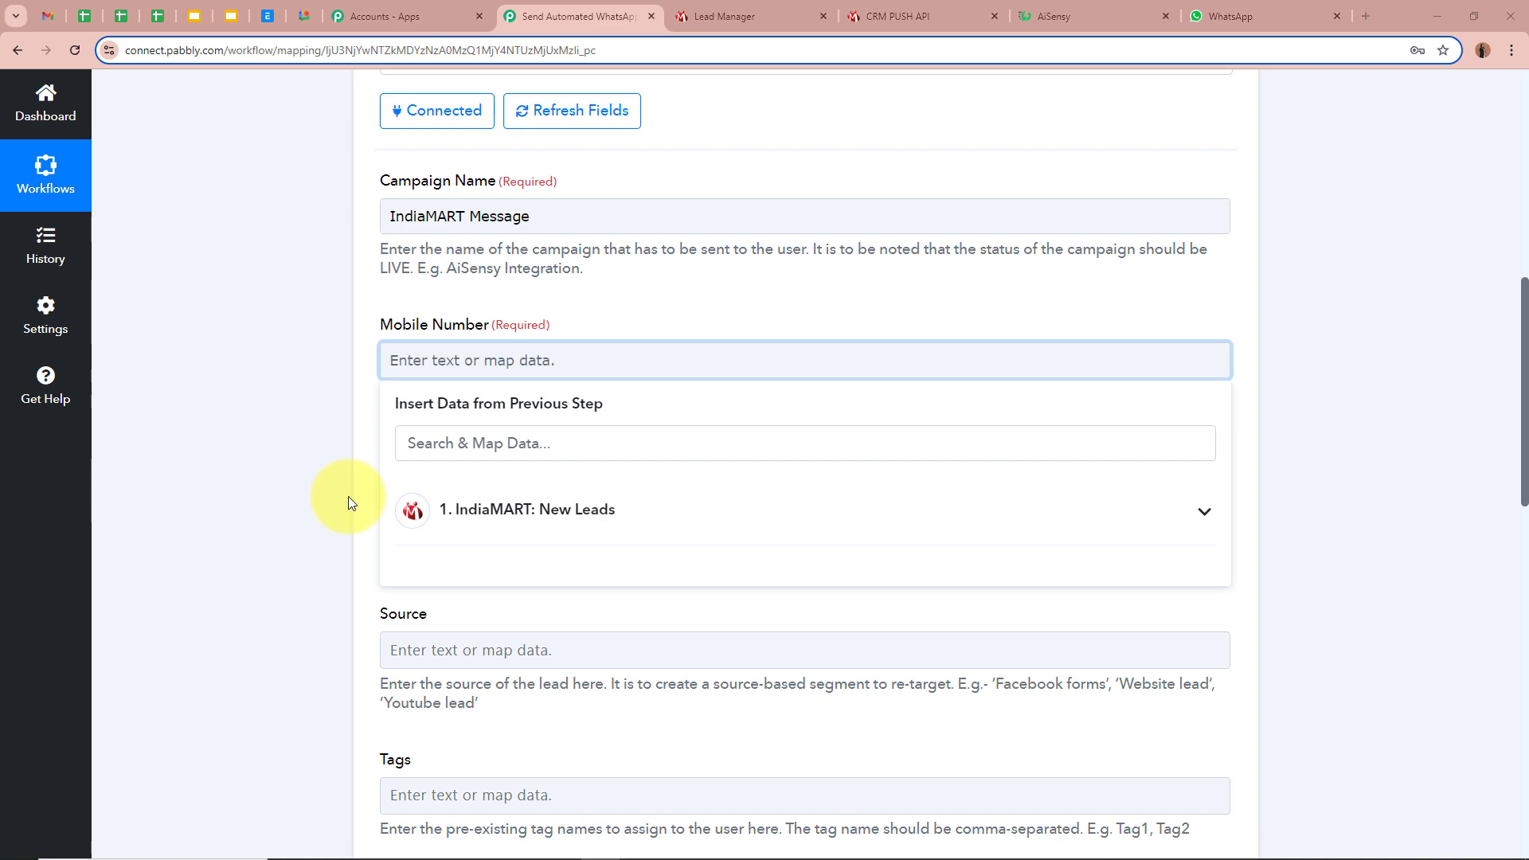
scroll(573, 529, "up", 9)
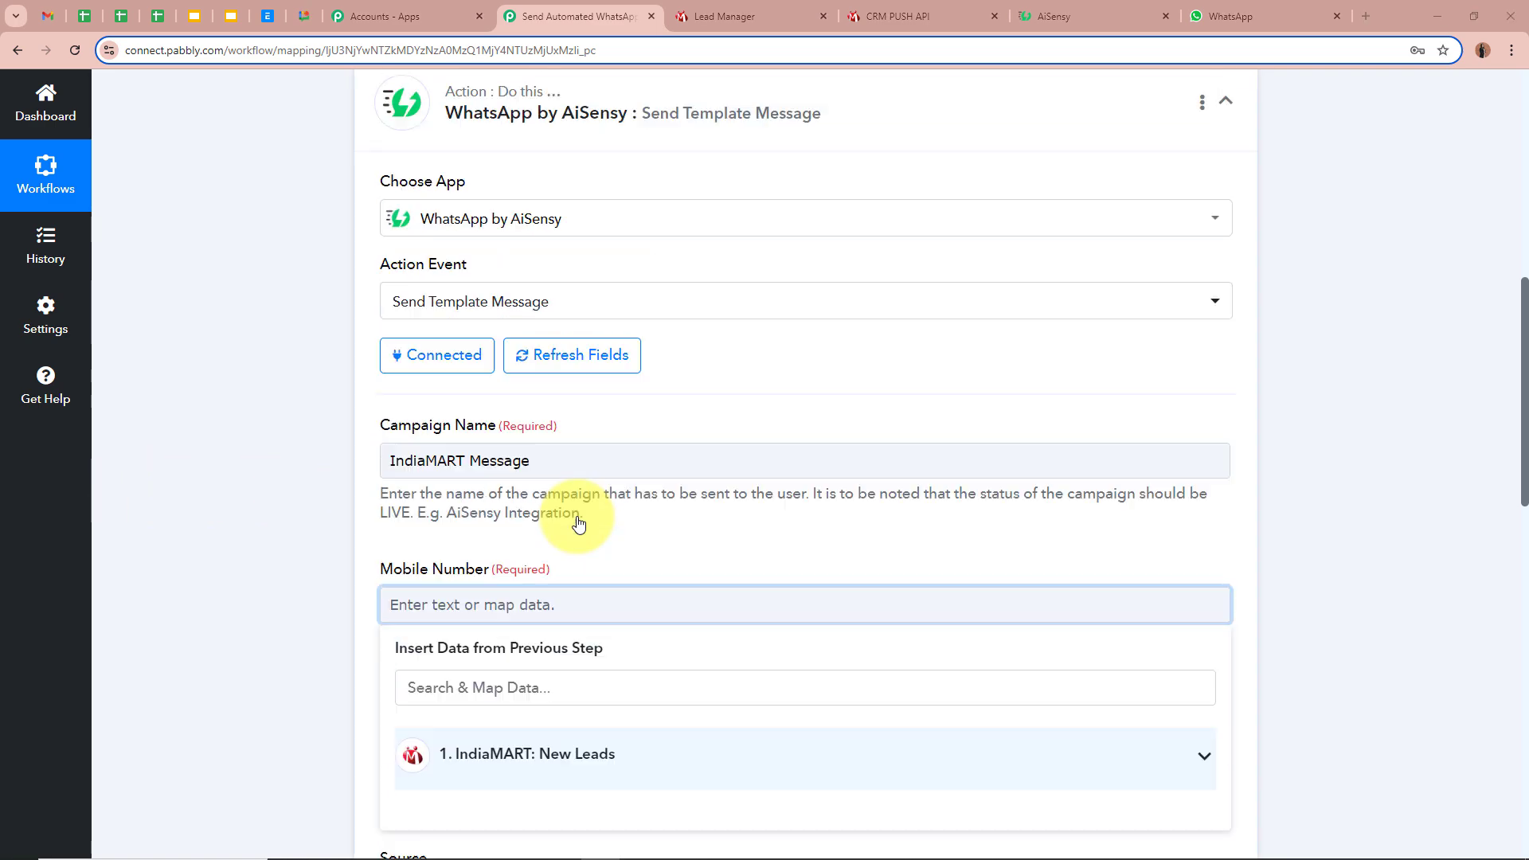
scroll(737, 427, "down", 9)
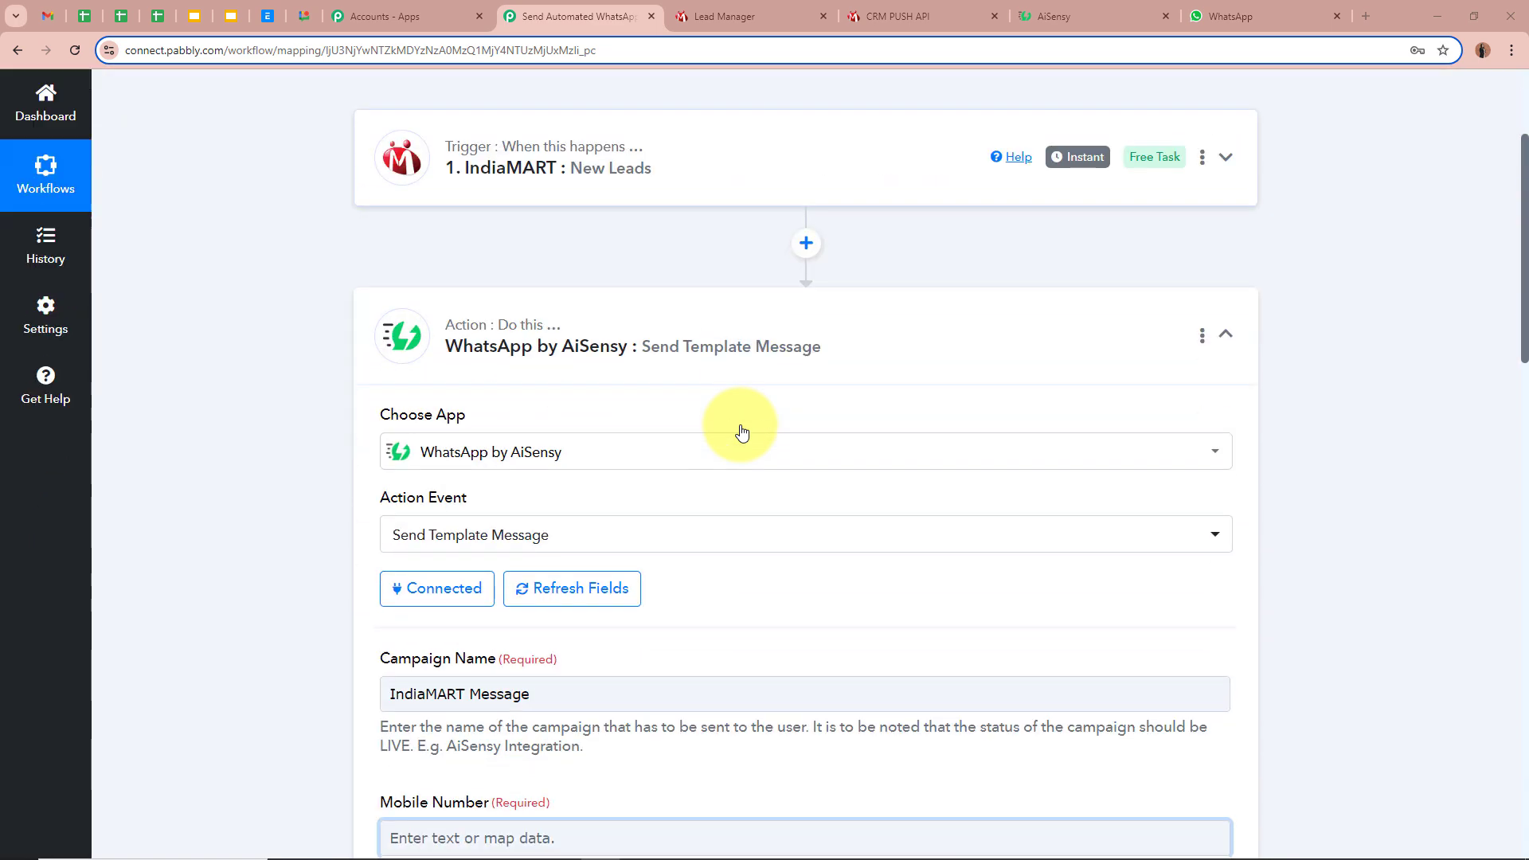
left_click(606, 501)
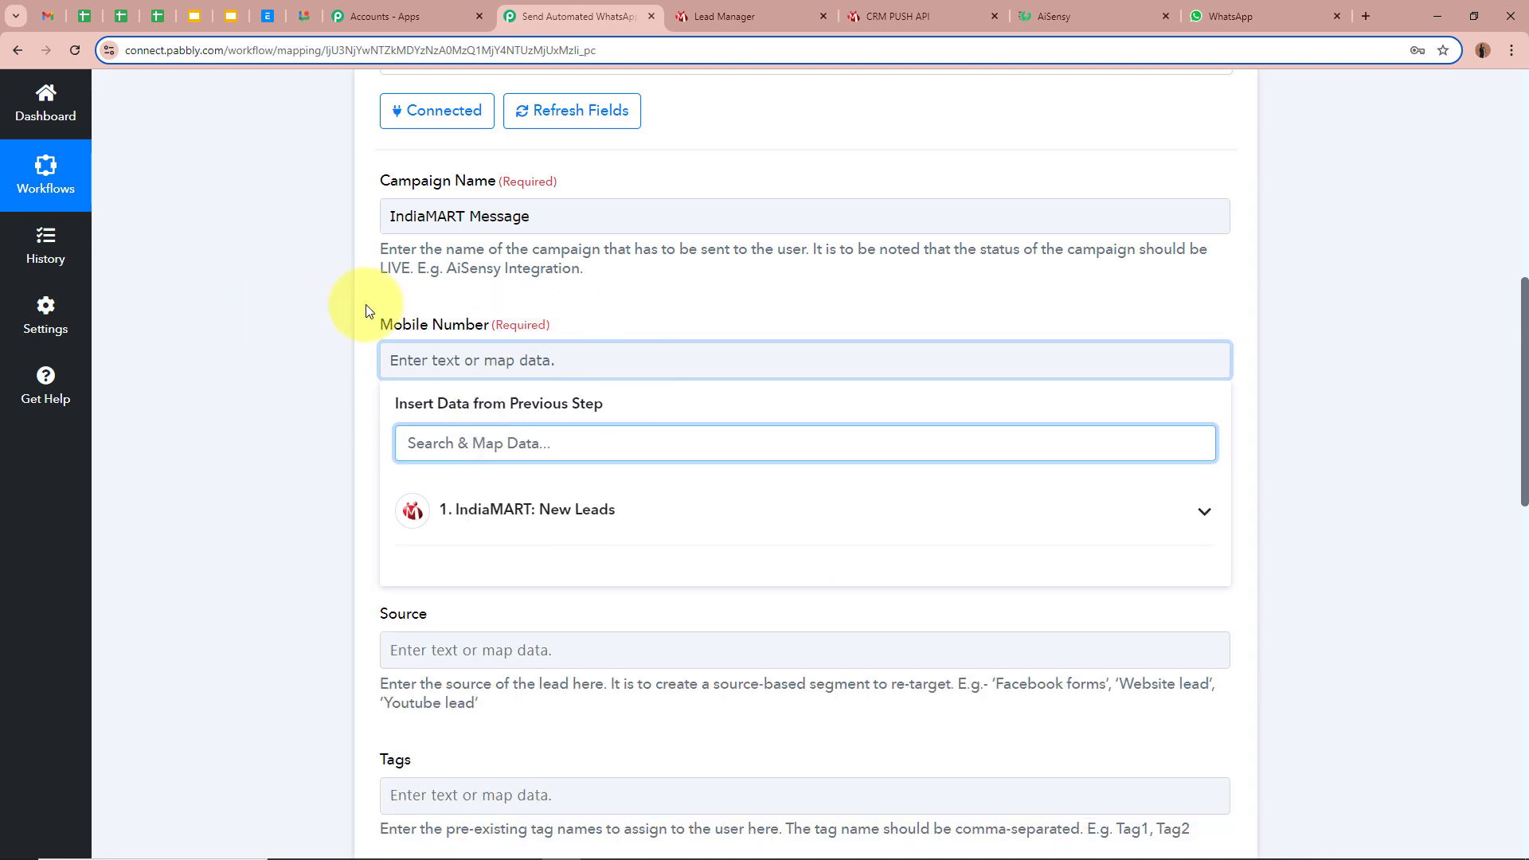
left_click_drag(293, 331, 287, 365)
left_click(425, 361)
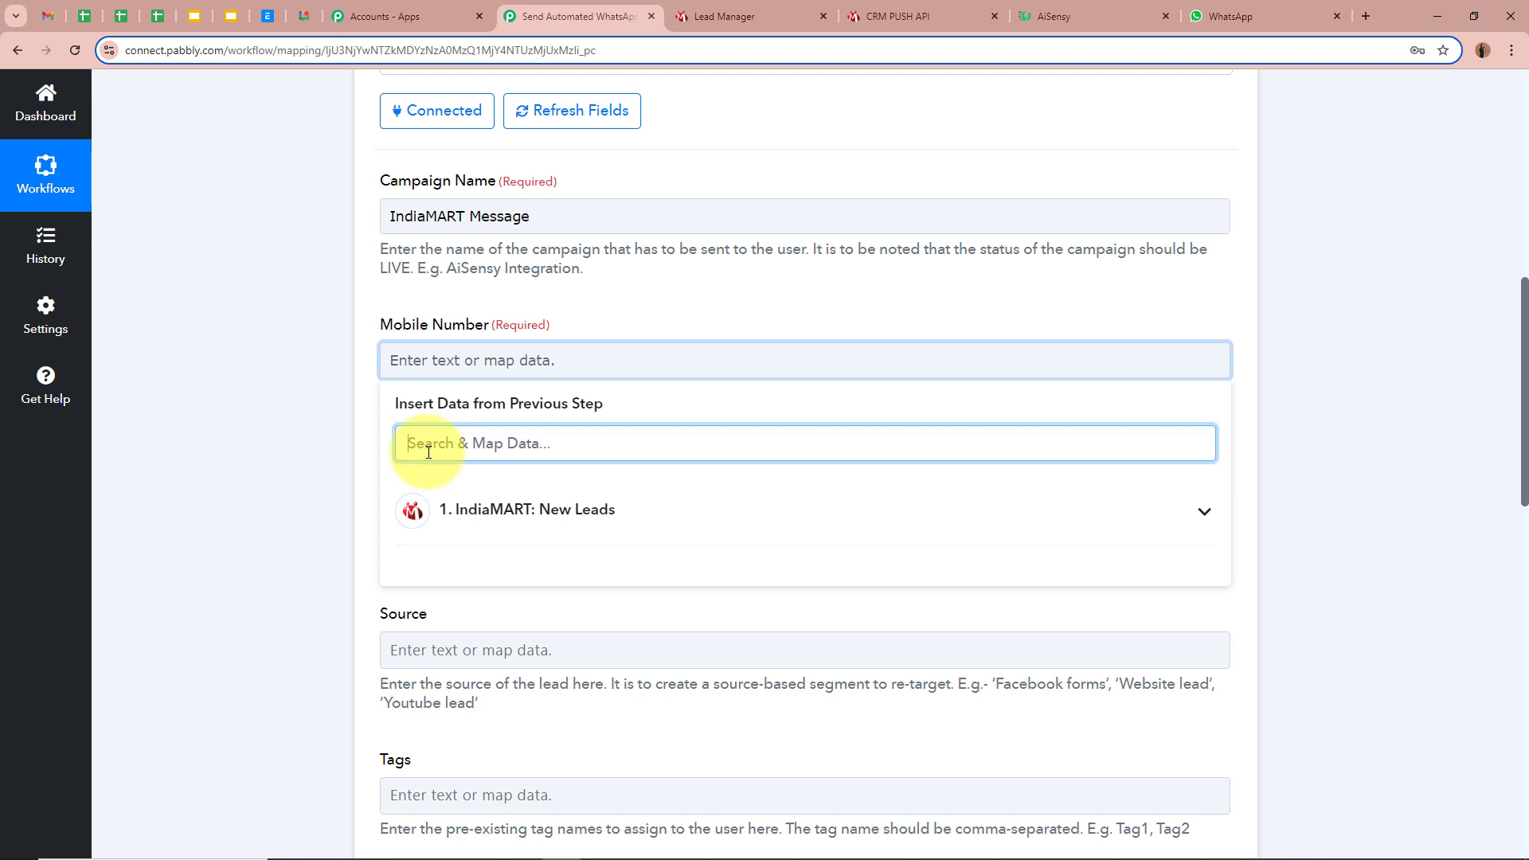
type("Phone")
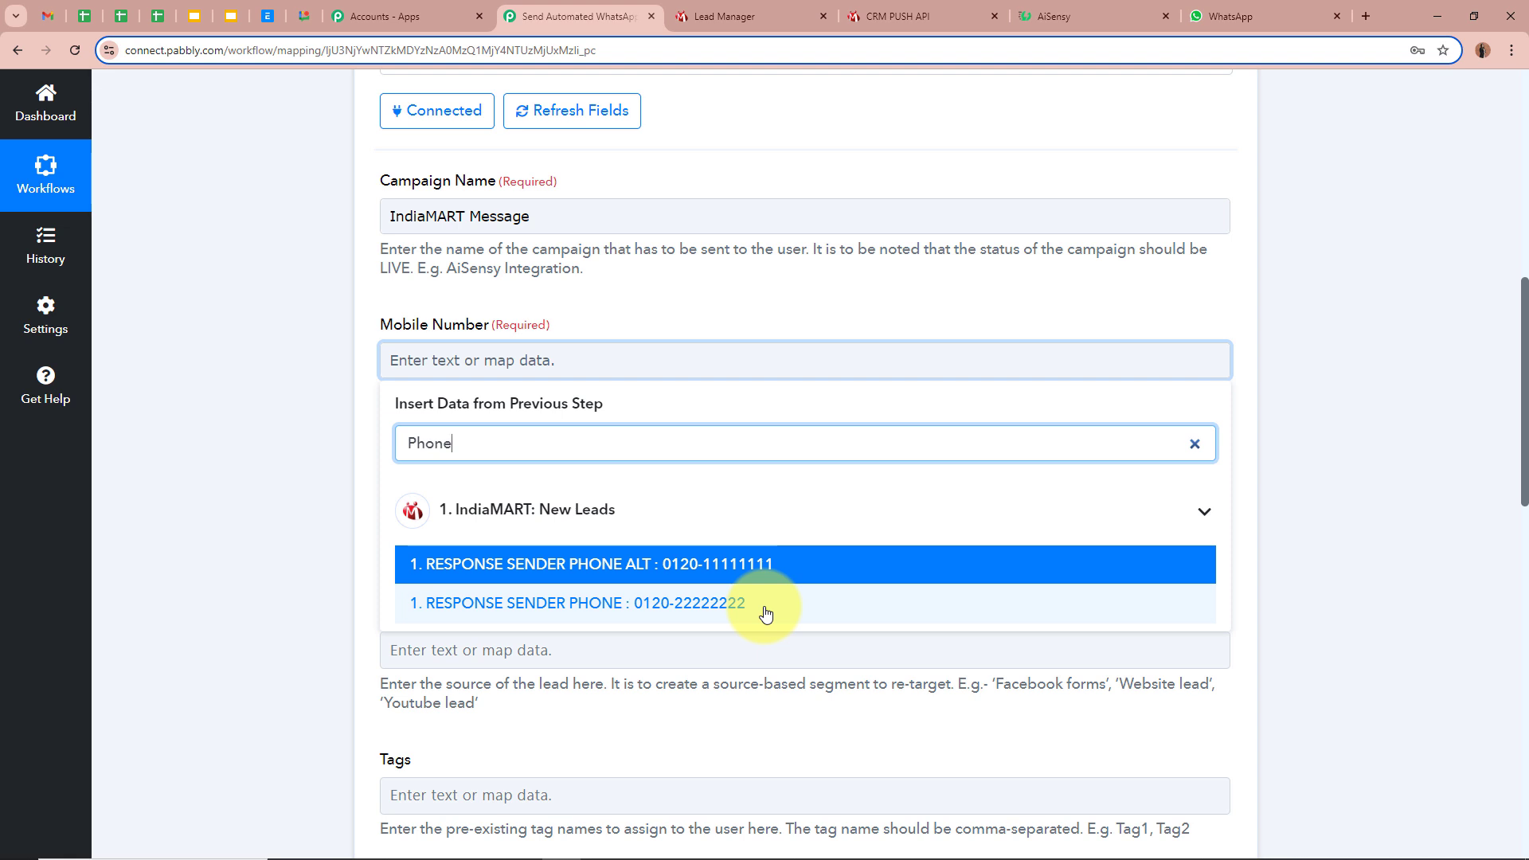
left_click(793, 607)
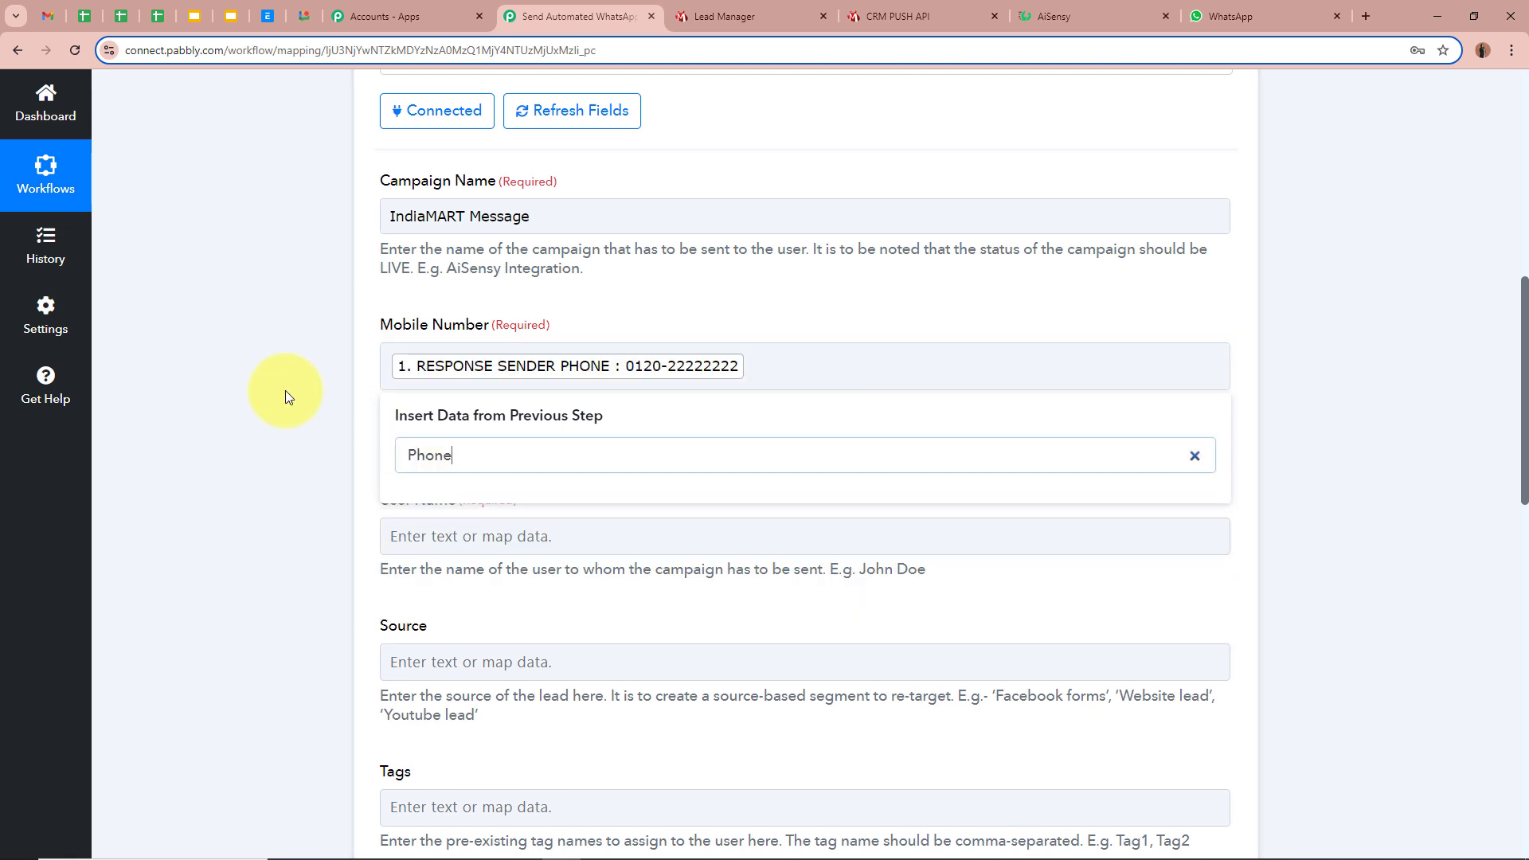
left_click(285, 390)
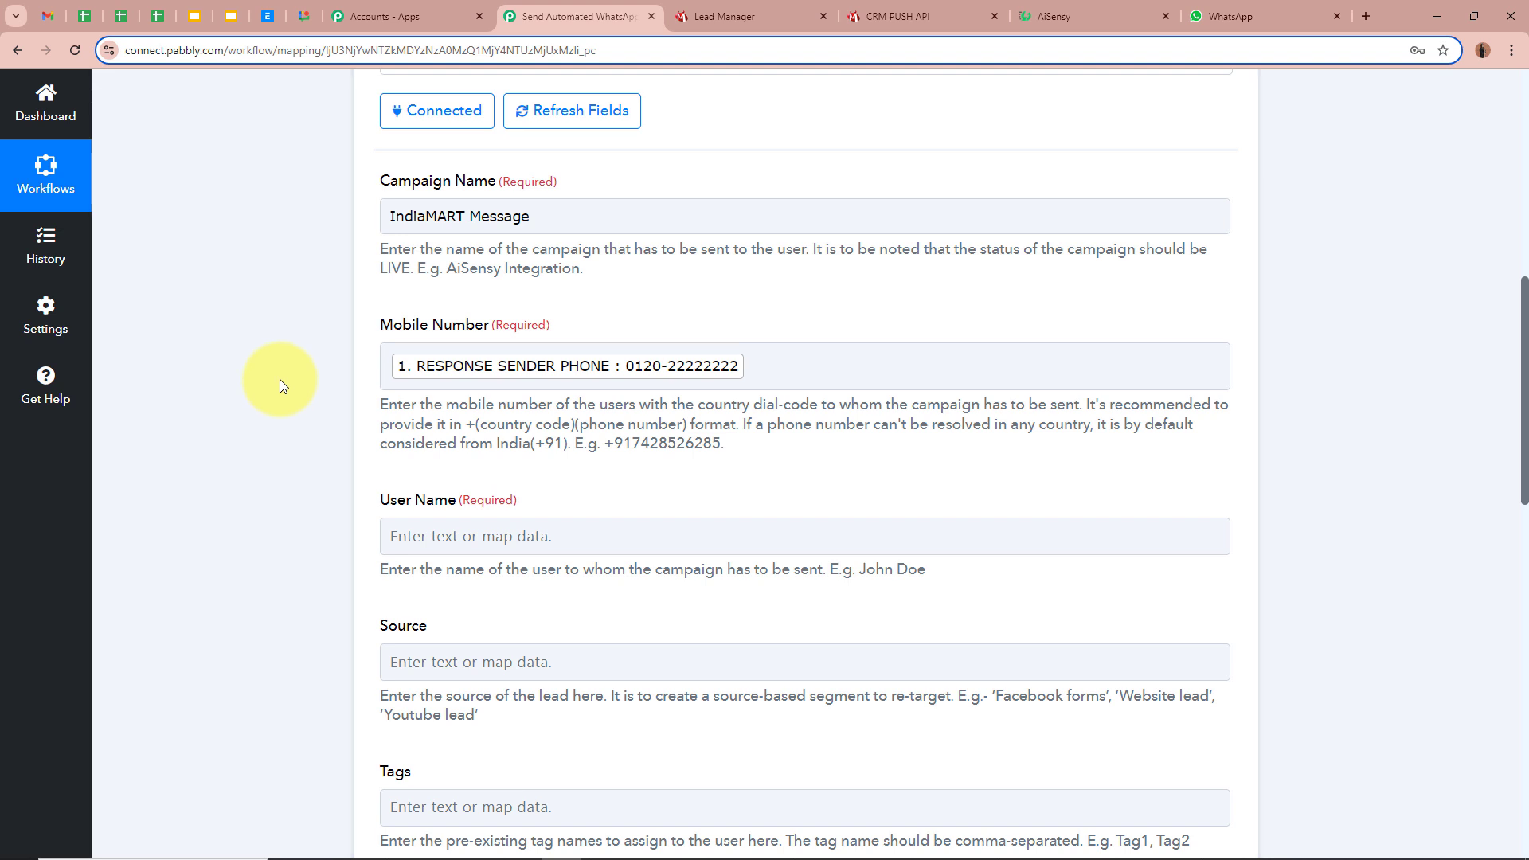
- Map User Name to the IndiaMART lead's RESPONSE SENDER NAME field
scroll(279, 379, "up", 6)
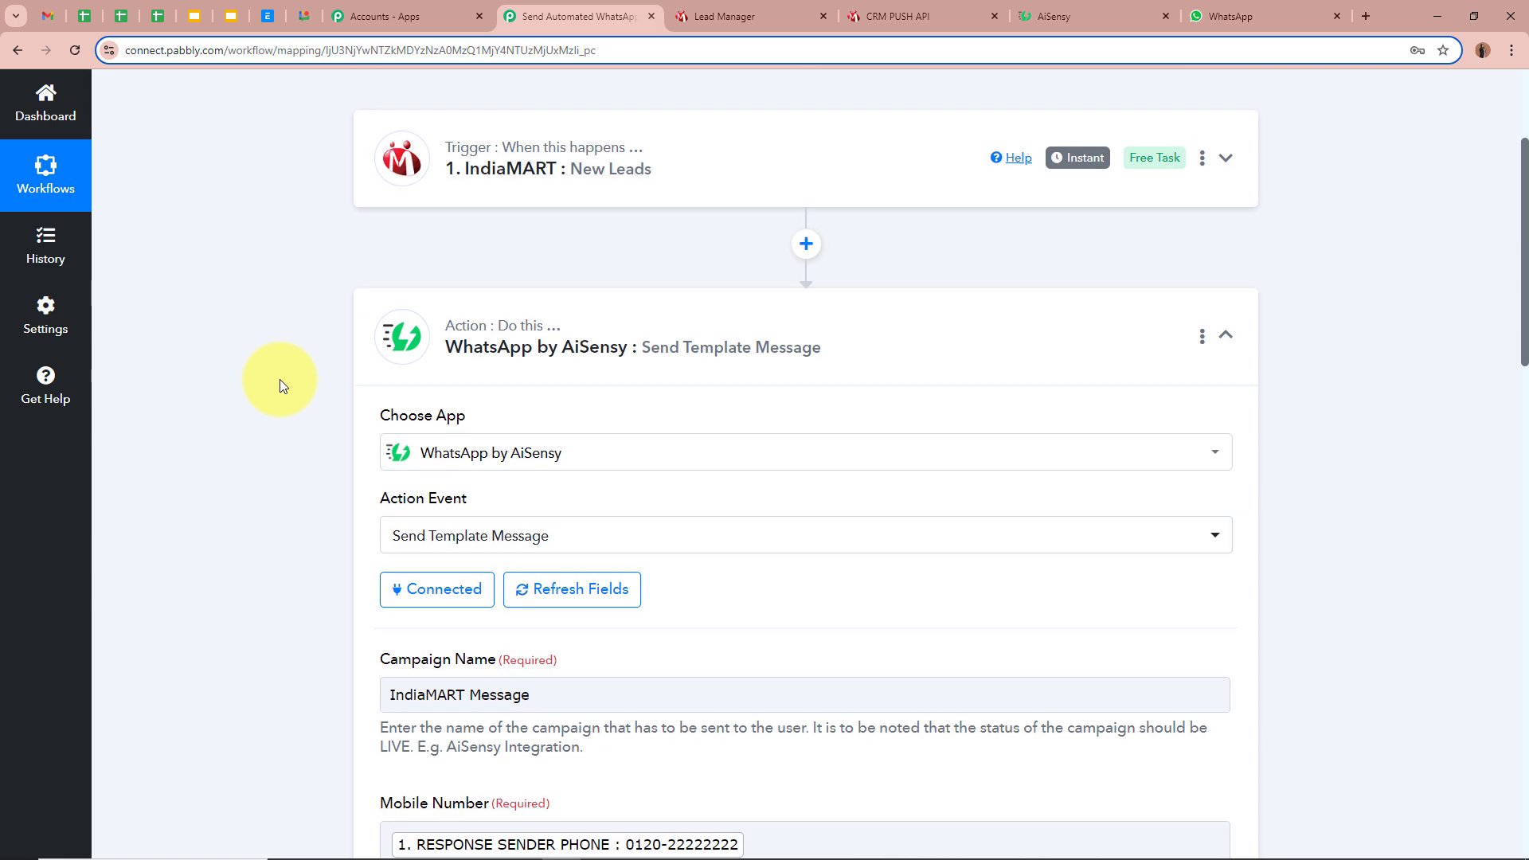
scroll(279, 379, "up", 3)
scroll(672, 427, "down", 7)
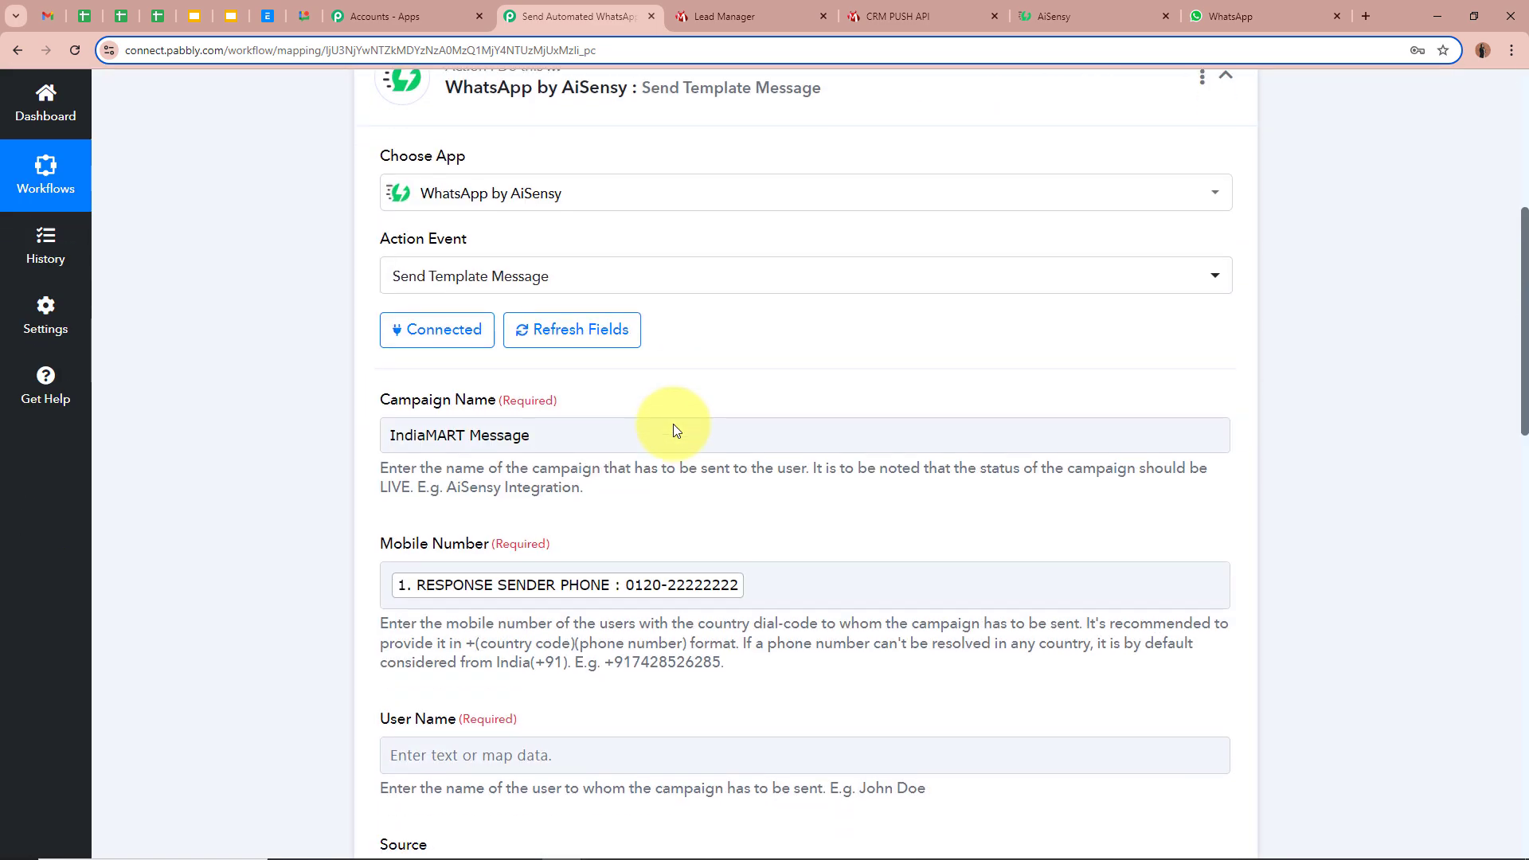
scroll(672, 430, "down", 2)
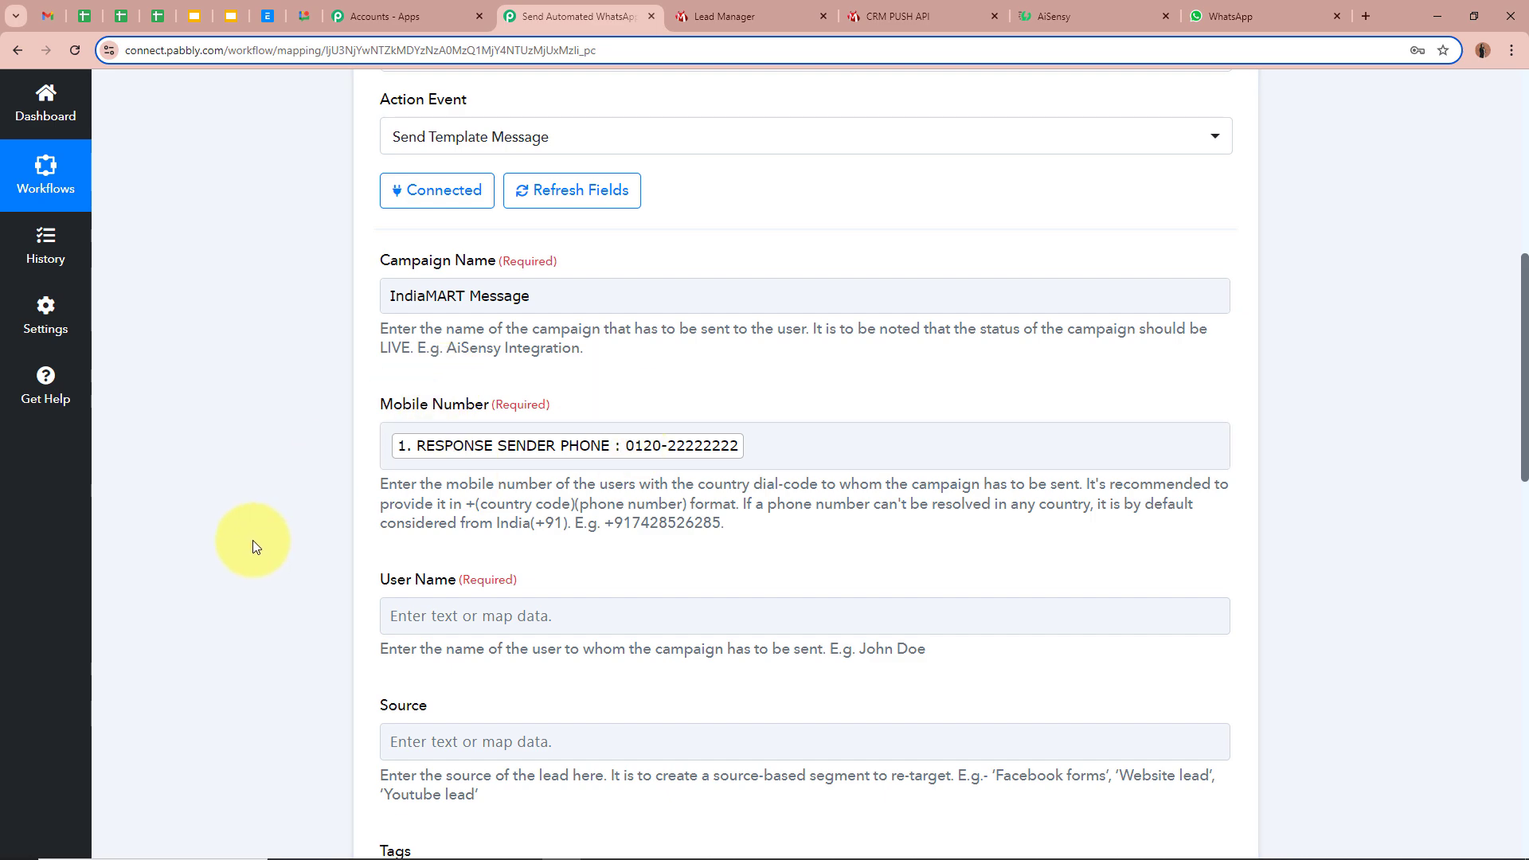
scroll(318, 533, "down", 3)
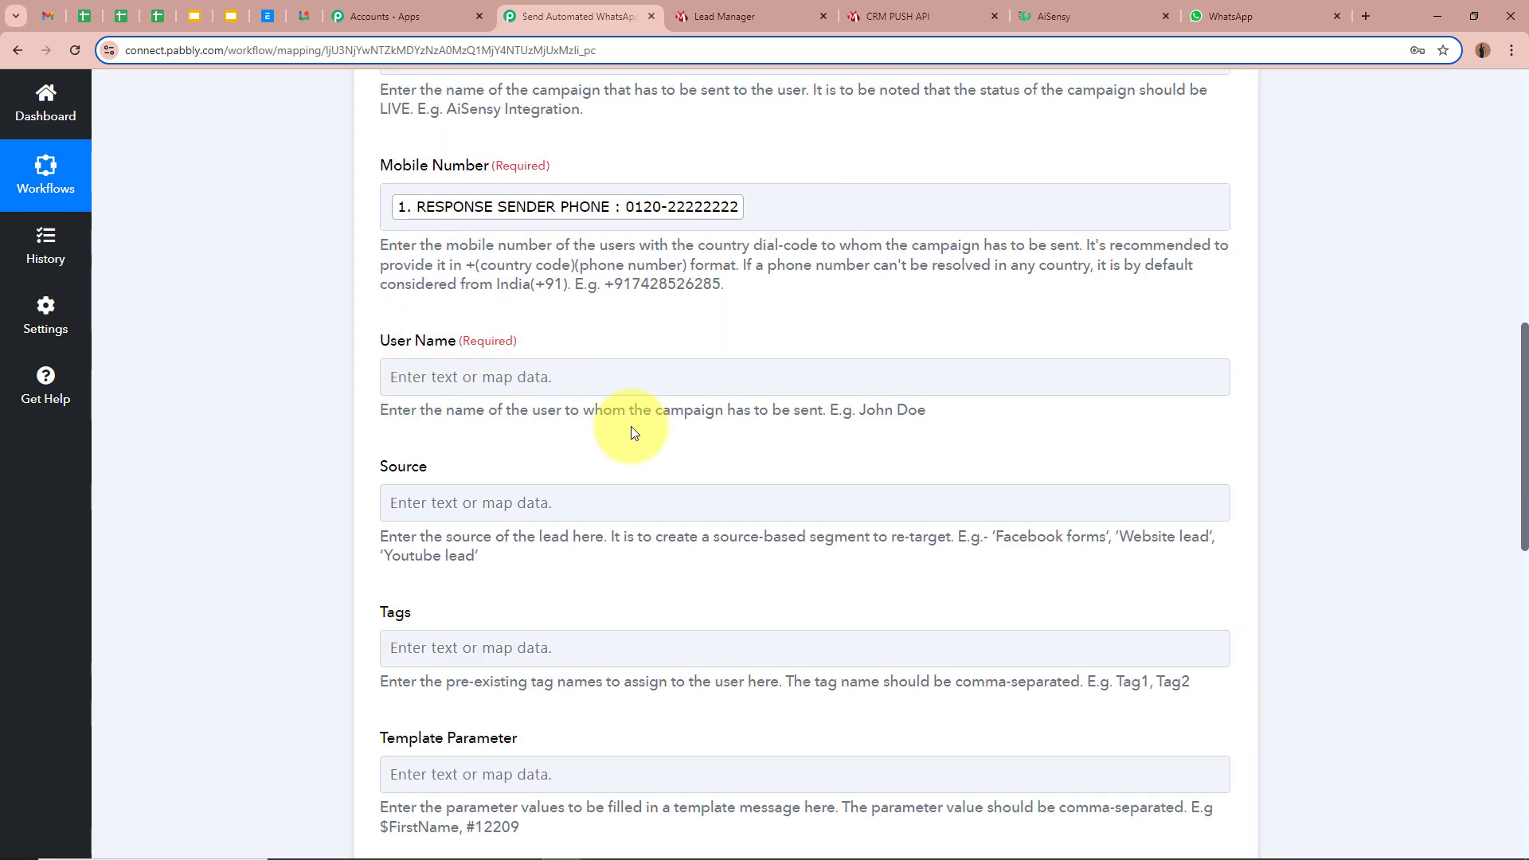
left_click_drag(580, 410, 884, 410)
left_click(403, 376)
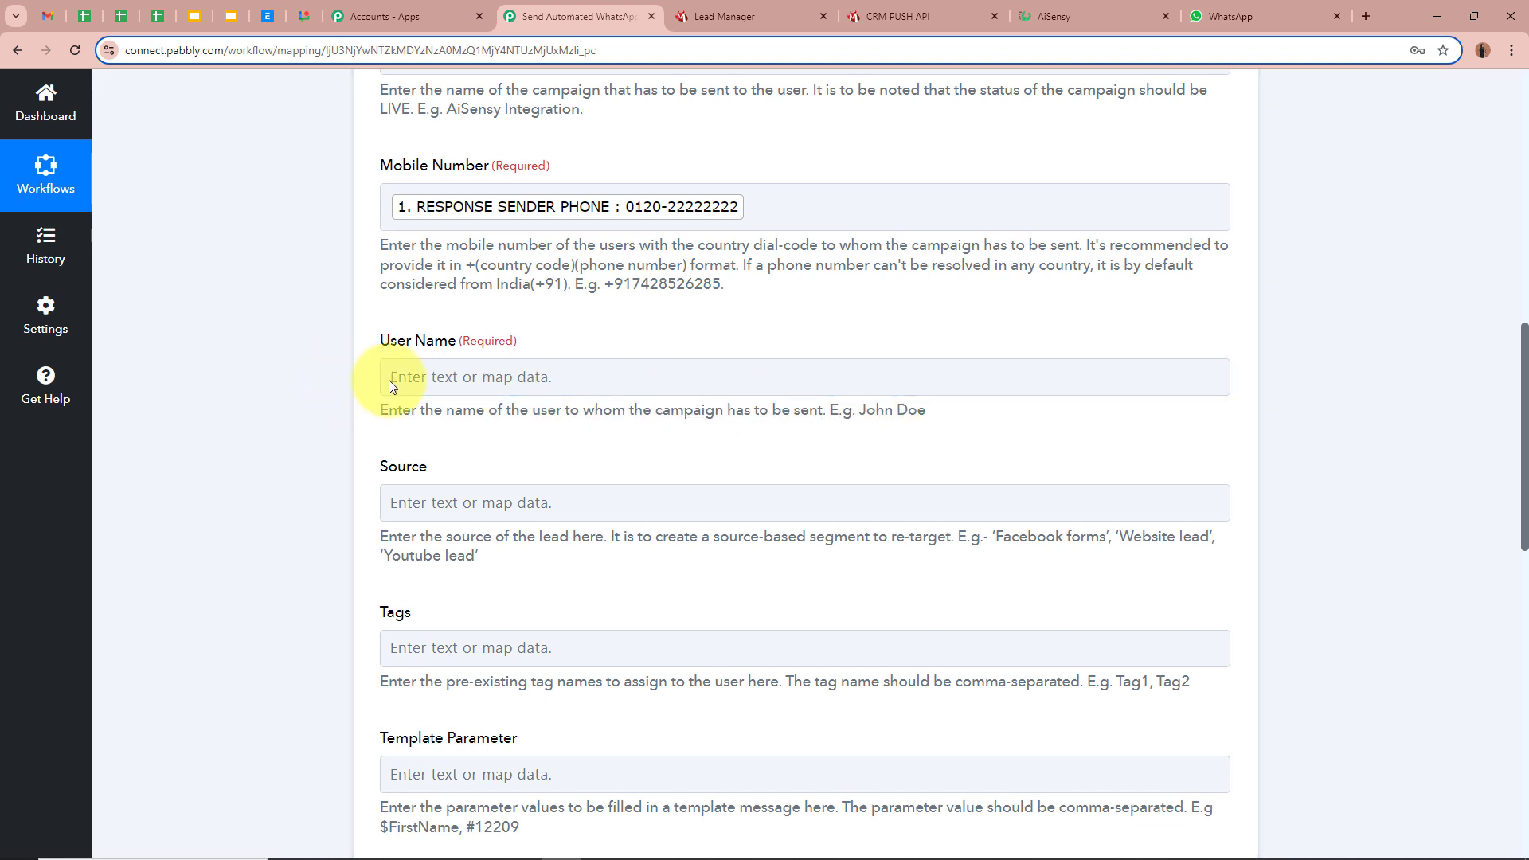
left_click(505, 460)
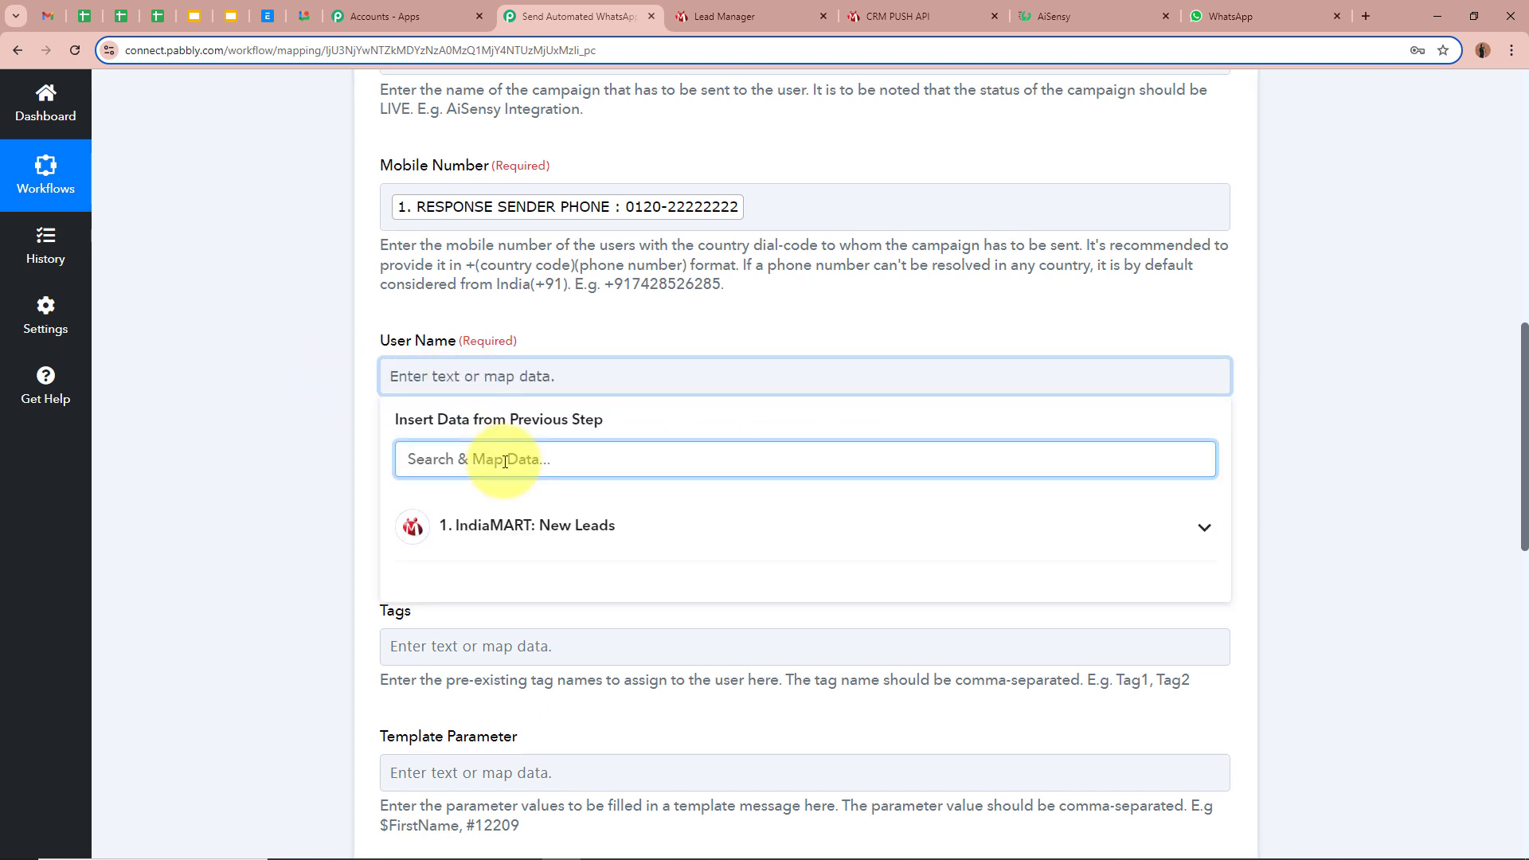
type("Name")
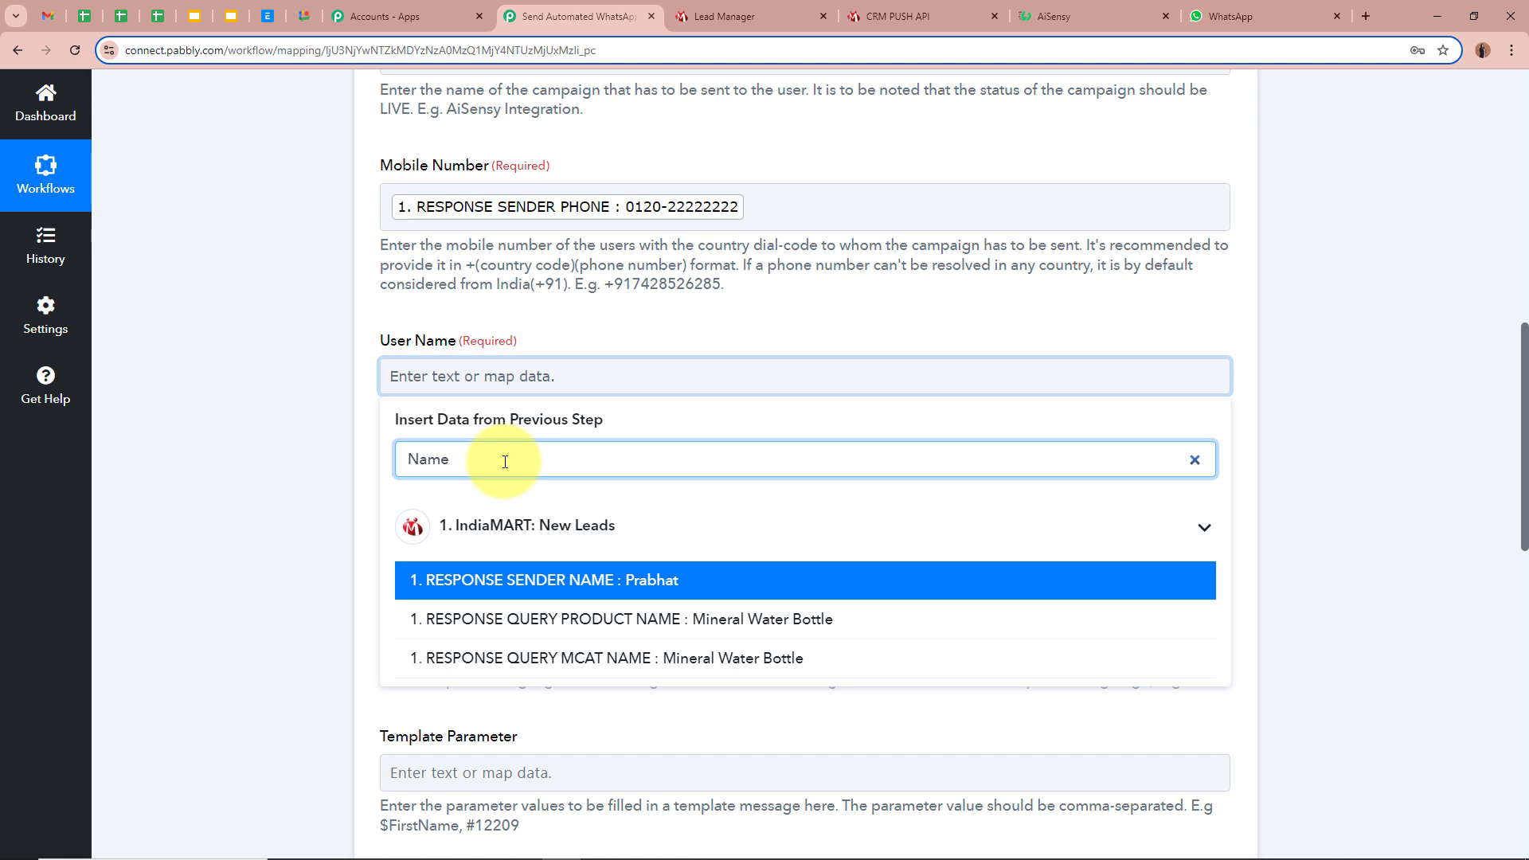
left_click(570, 579)
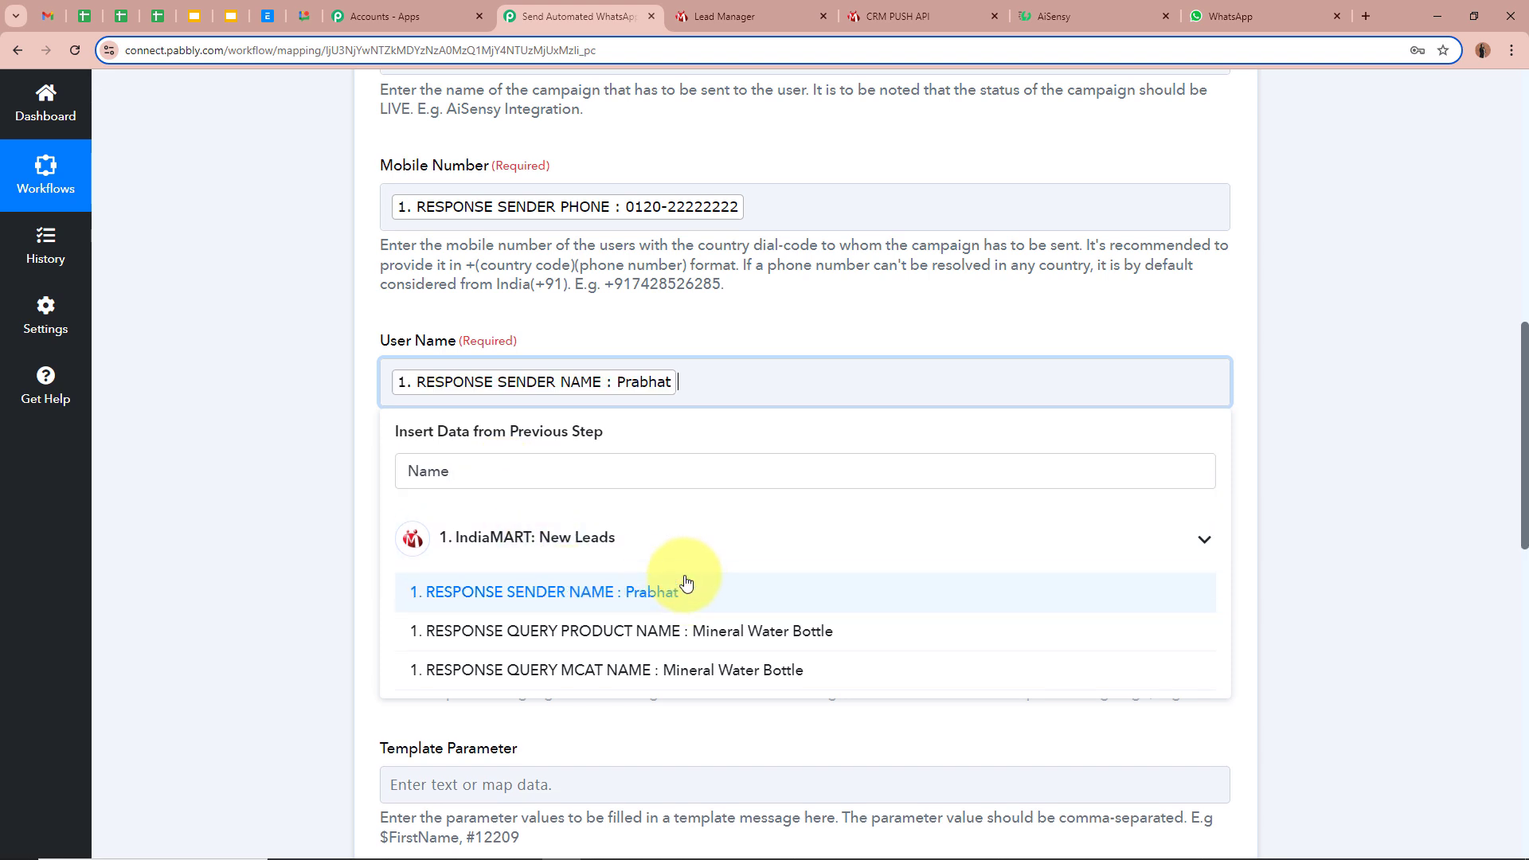
left_click(256, 426)
- Scroll down to the Template Parameter field below the mapped fields
left_click(613, 382)
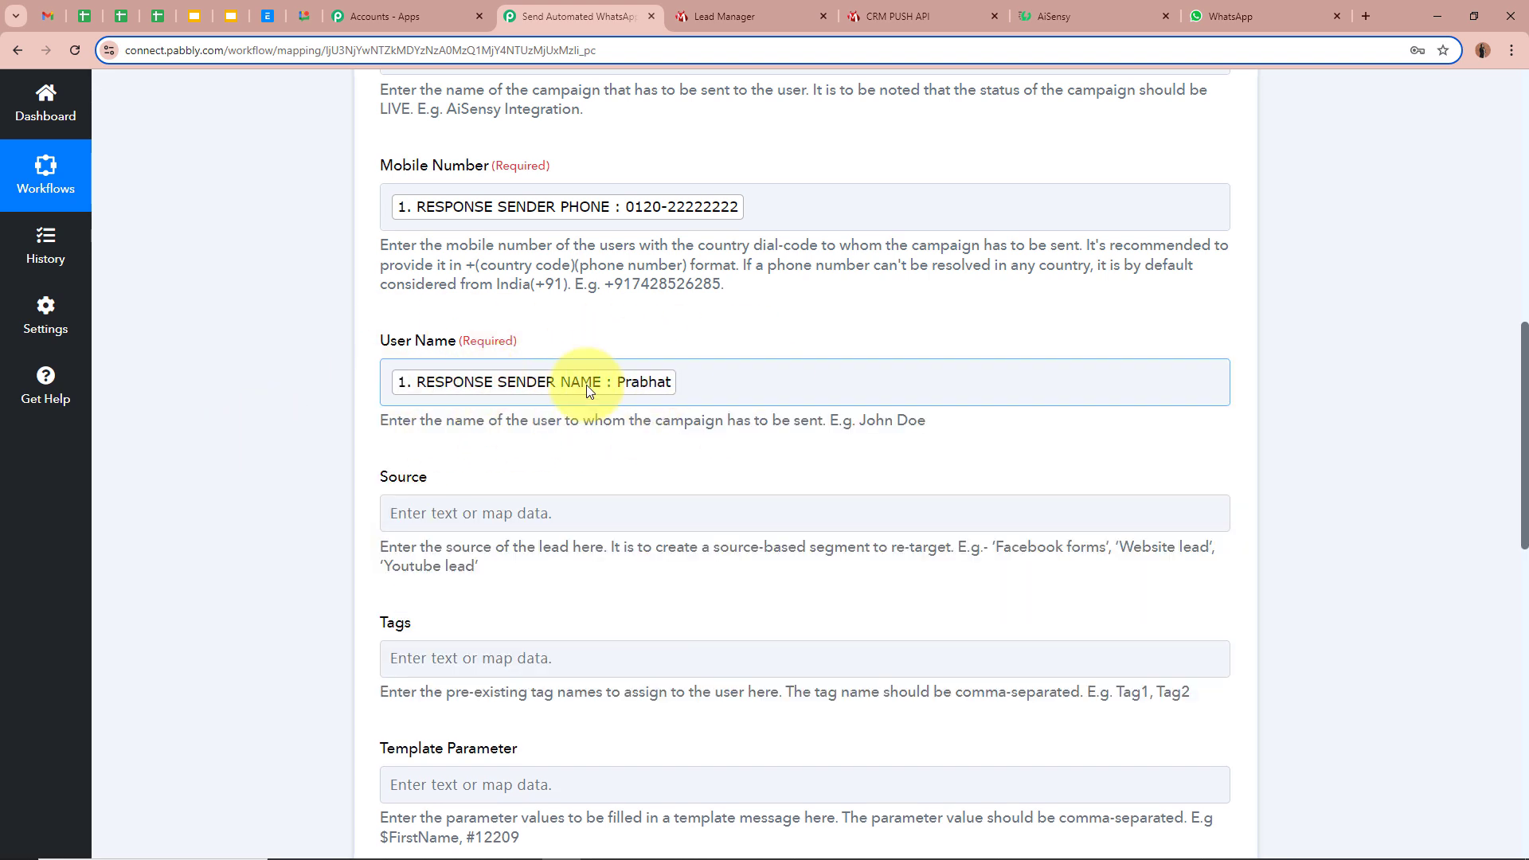
scroll(250, 470, "down", 1)
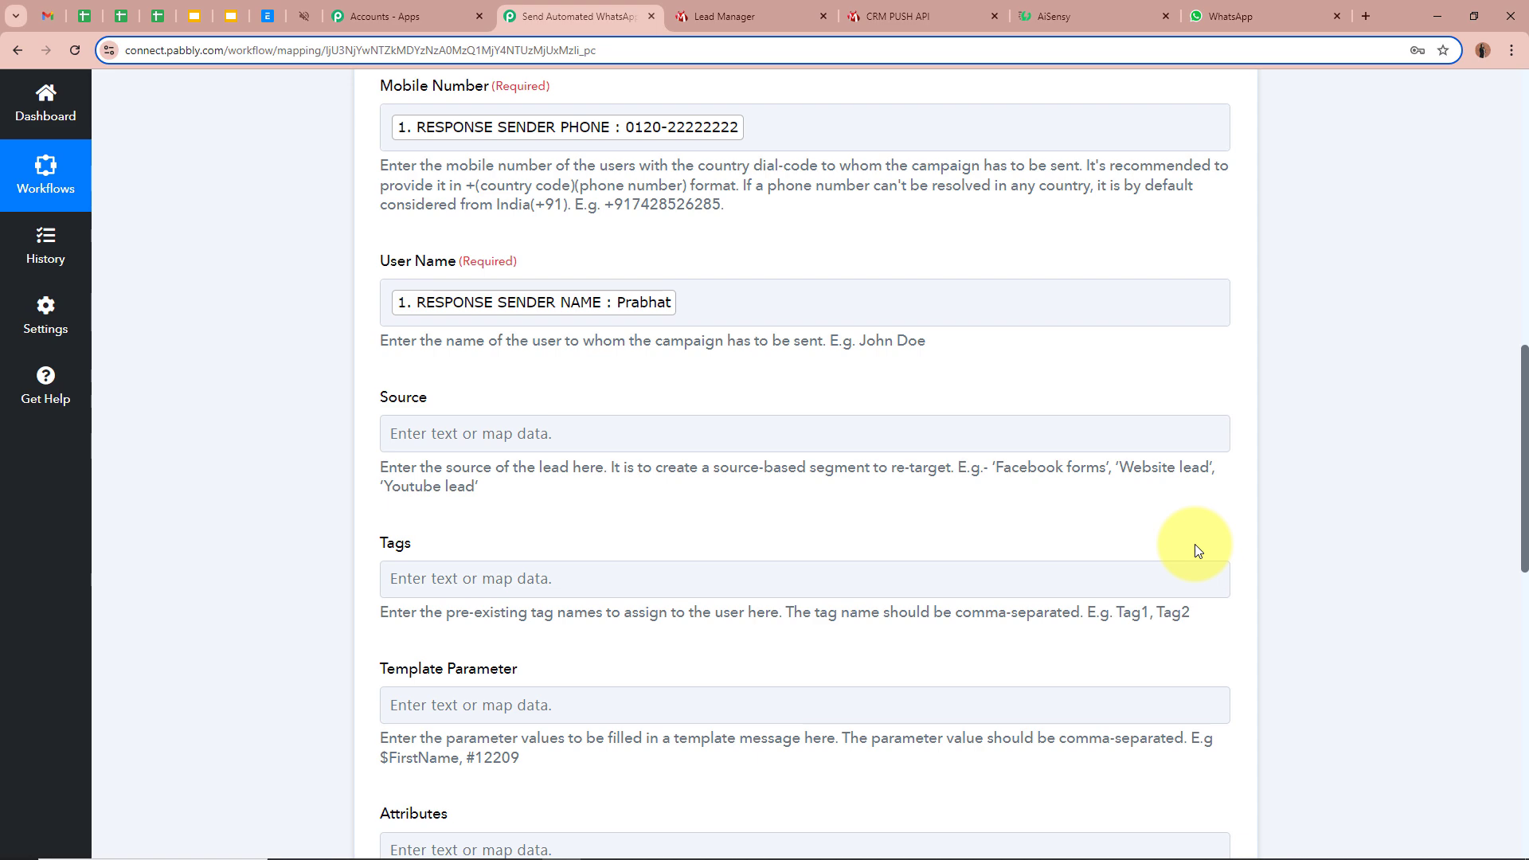
scroll(1194, 546, "down", 3)
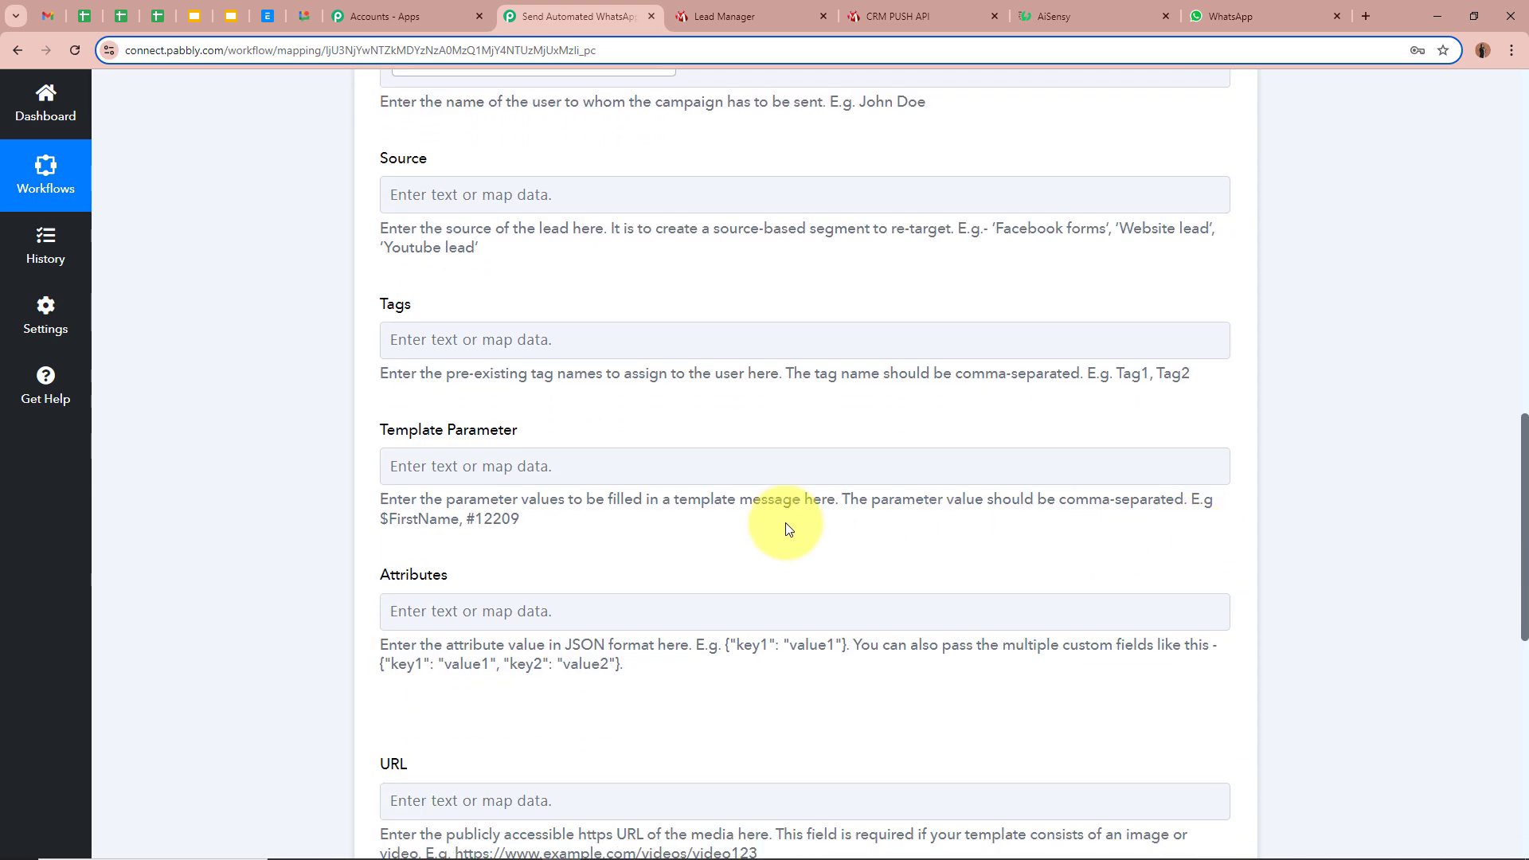
left_click_drag(451, 428, 422, 452)
left_click(241, 473)
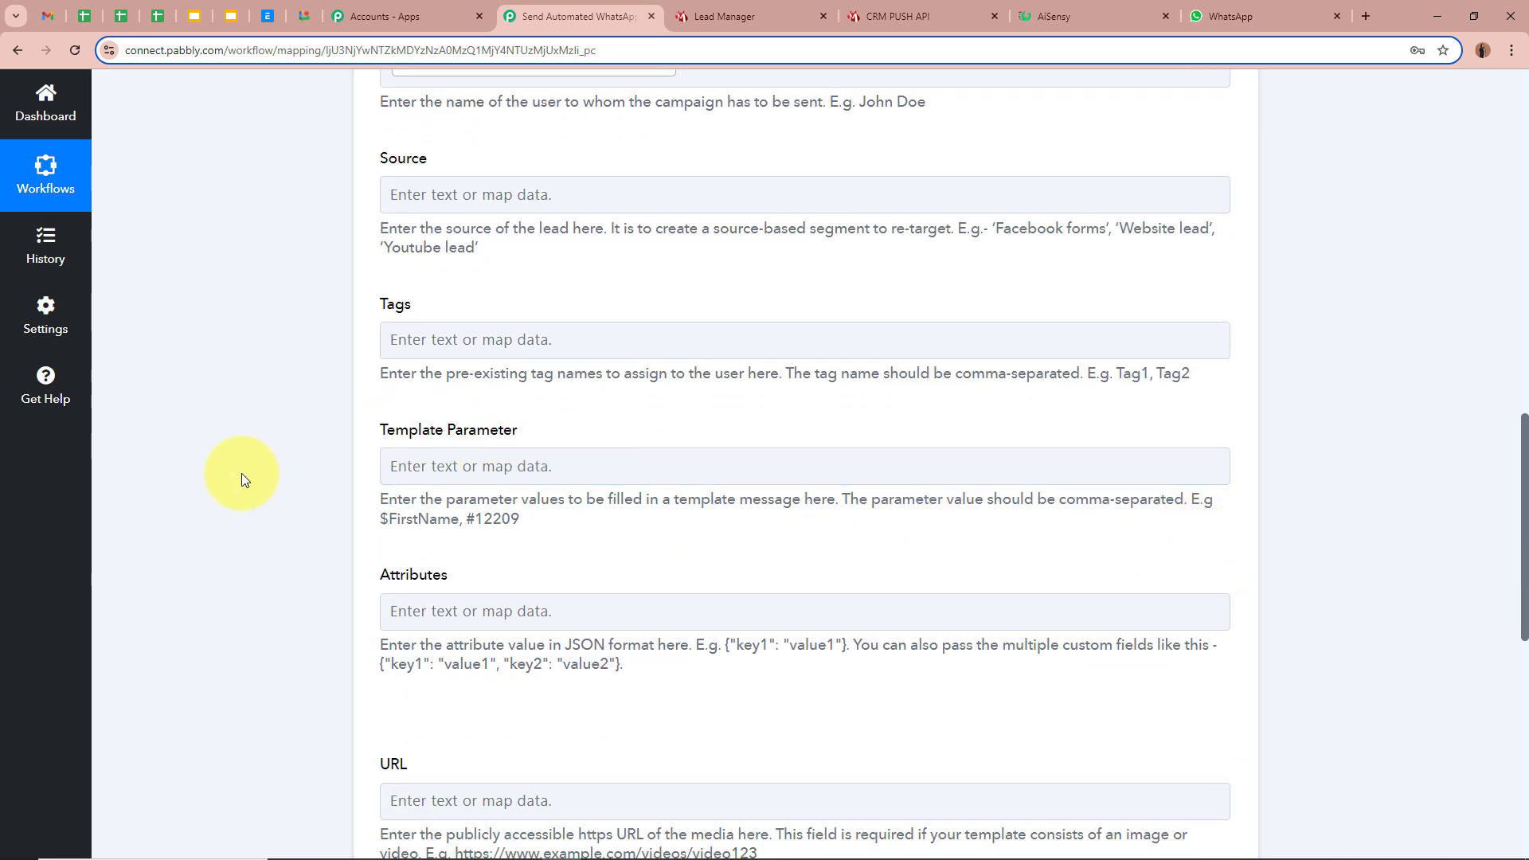
- In the AiSensy campaign preview, check the {{1}} placeholder after Hello, then return to Pabbly
left_click(1048, 16)
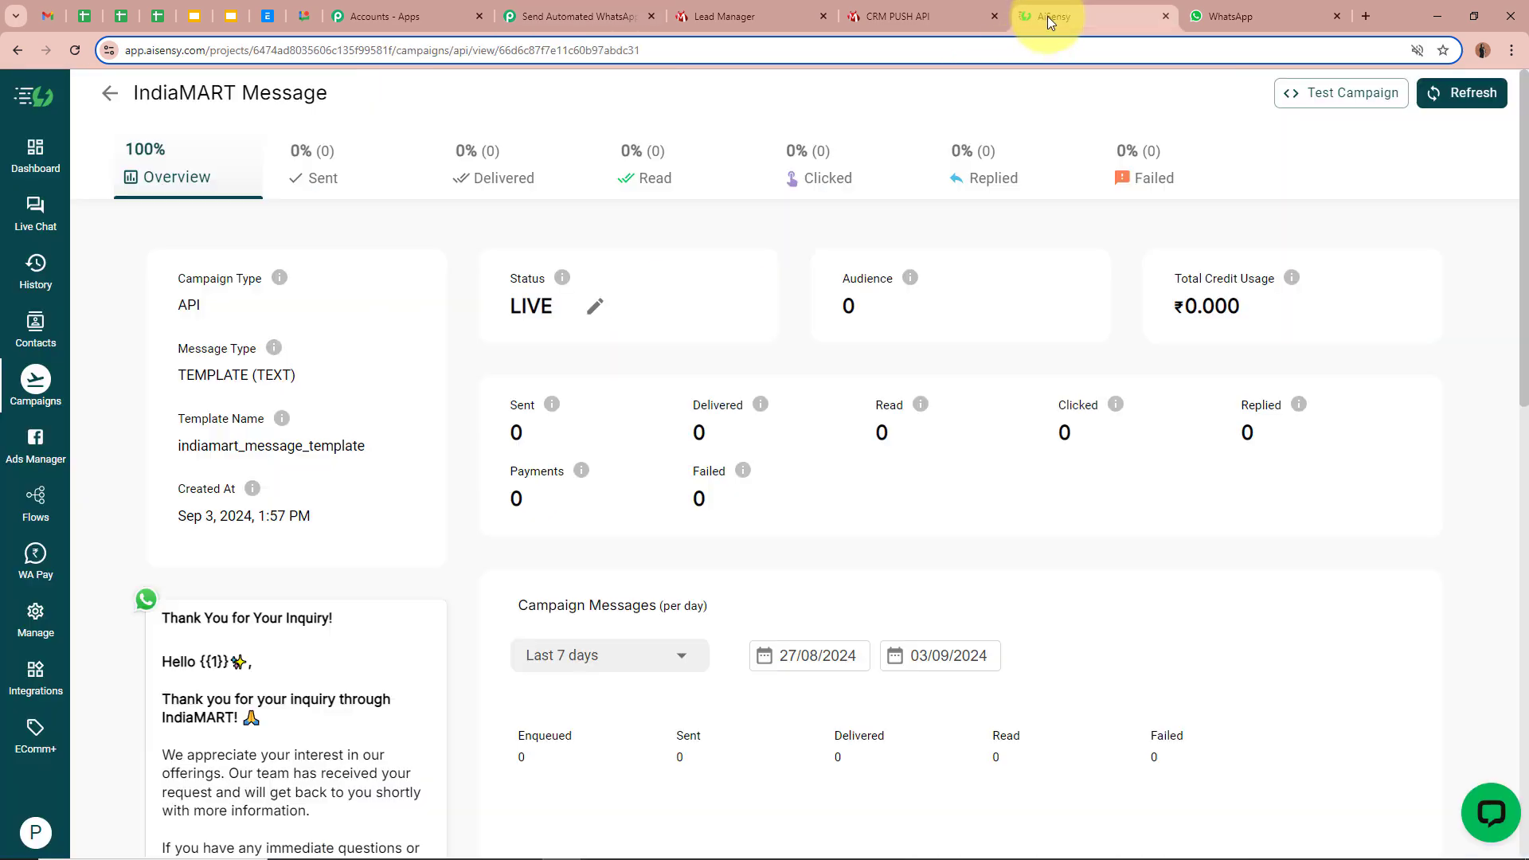
scroll(127, 599, "down", 1)
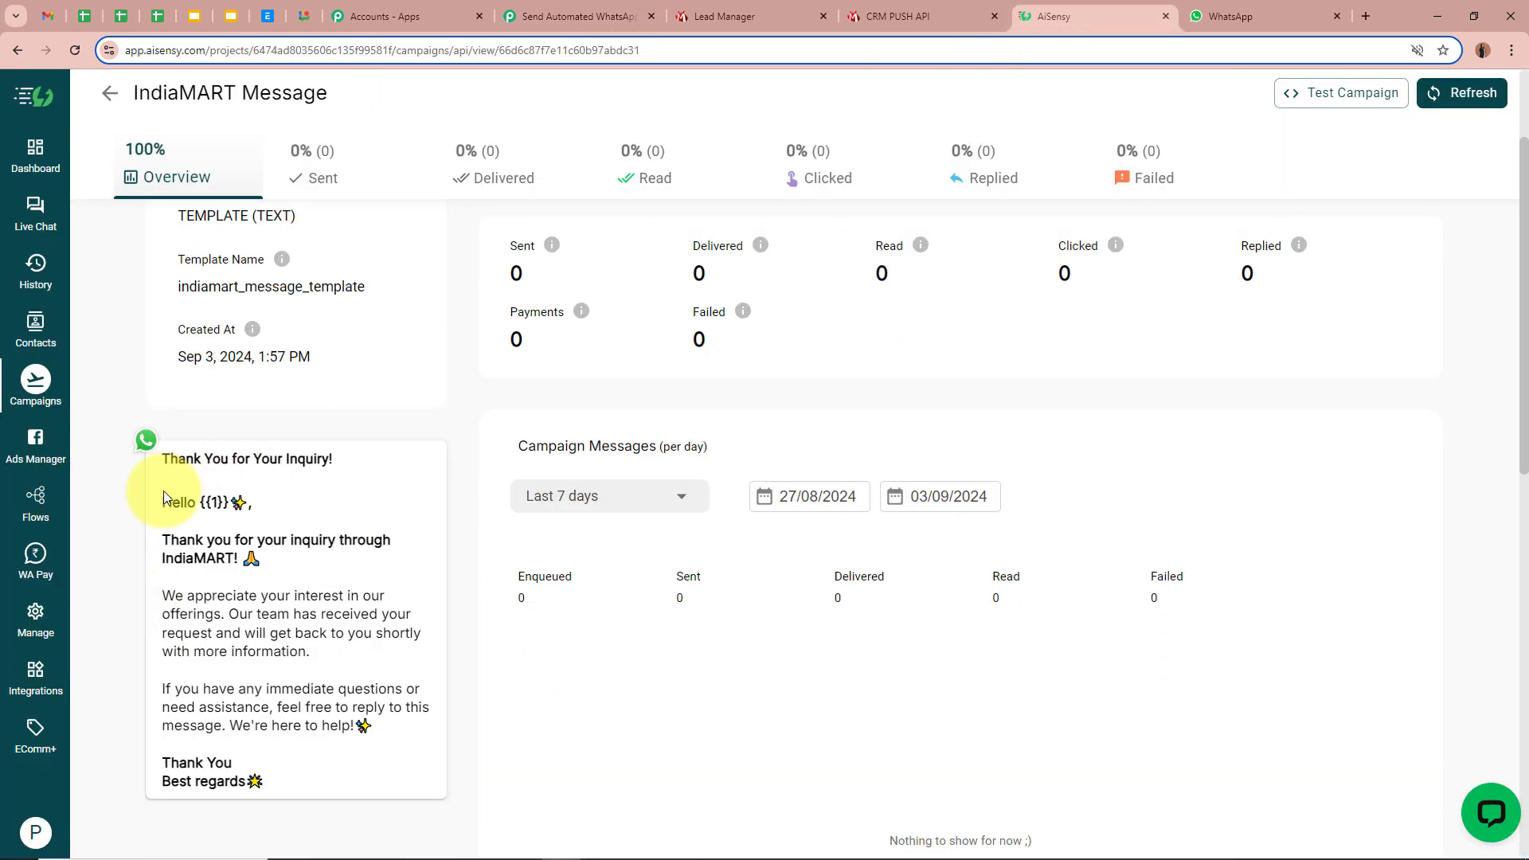
left_click_drag(199, 503, 233, 500)
left_click(213, 502)
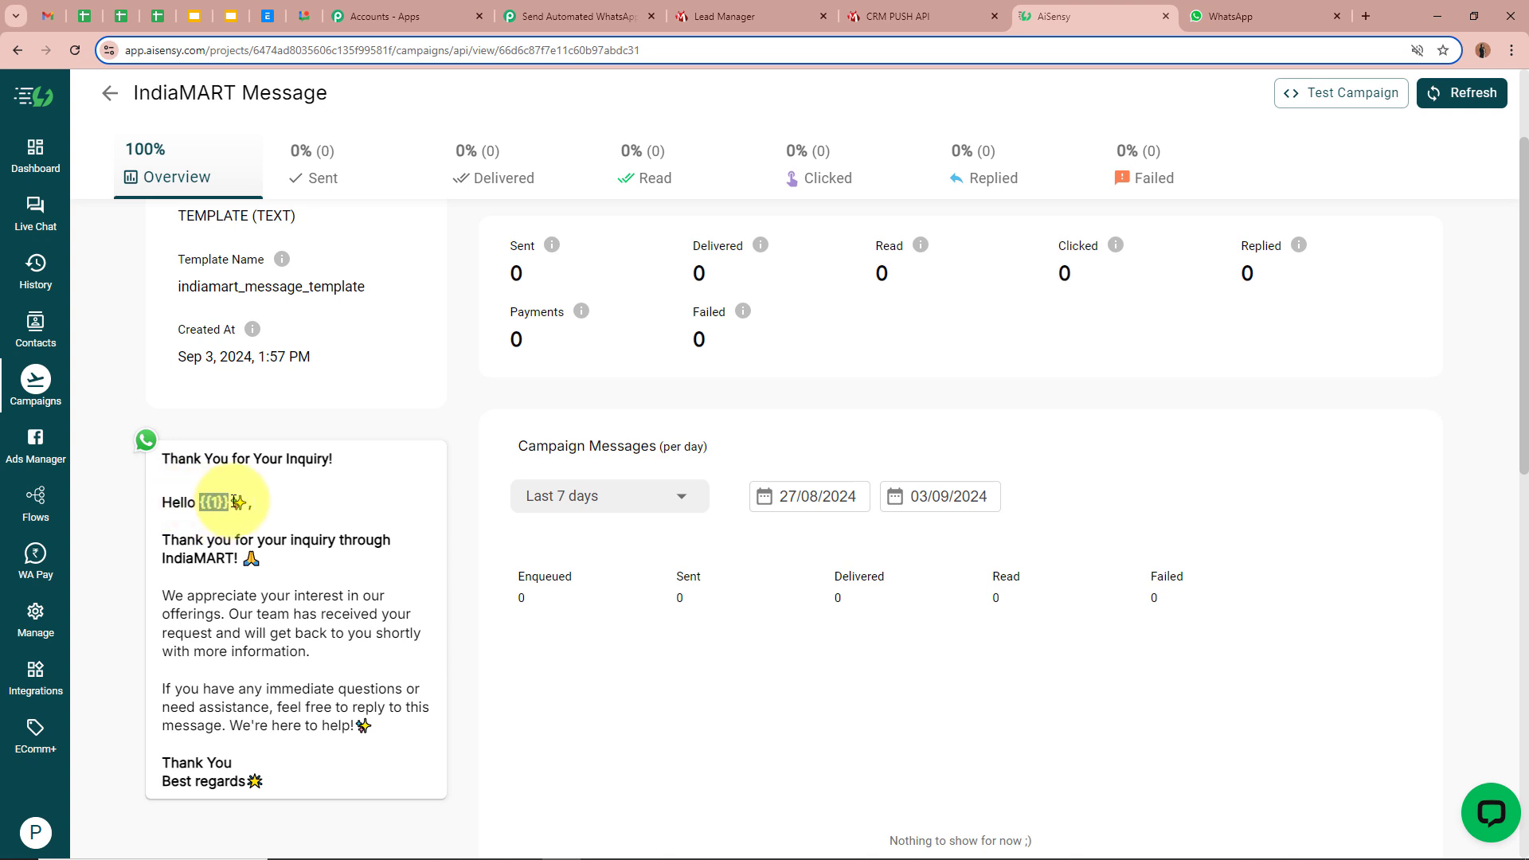
left_click(294, 507)
left_click(573, 16)
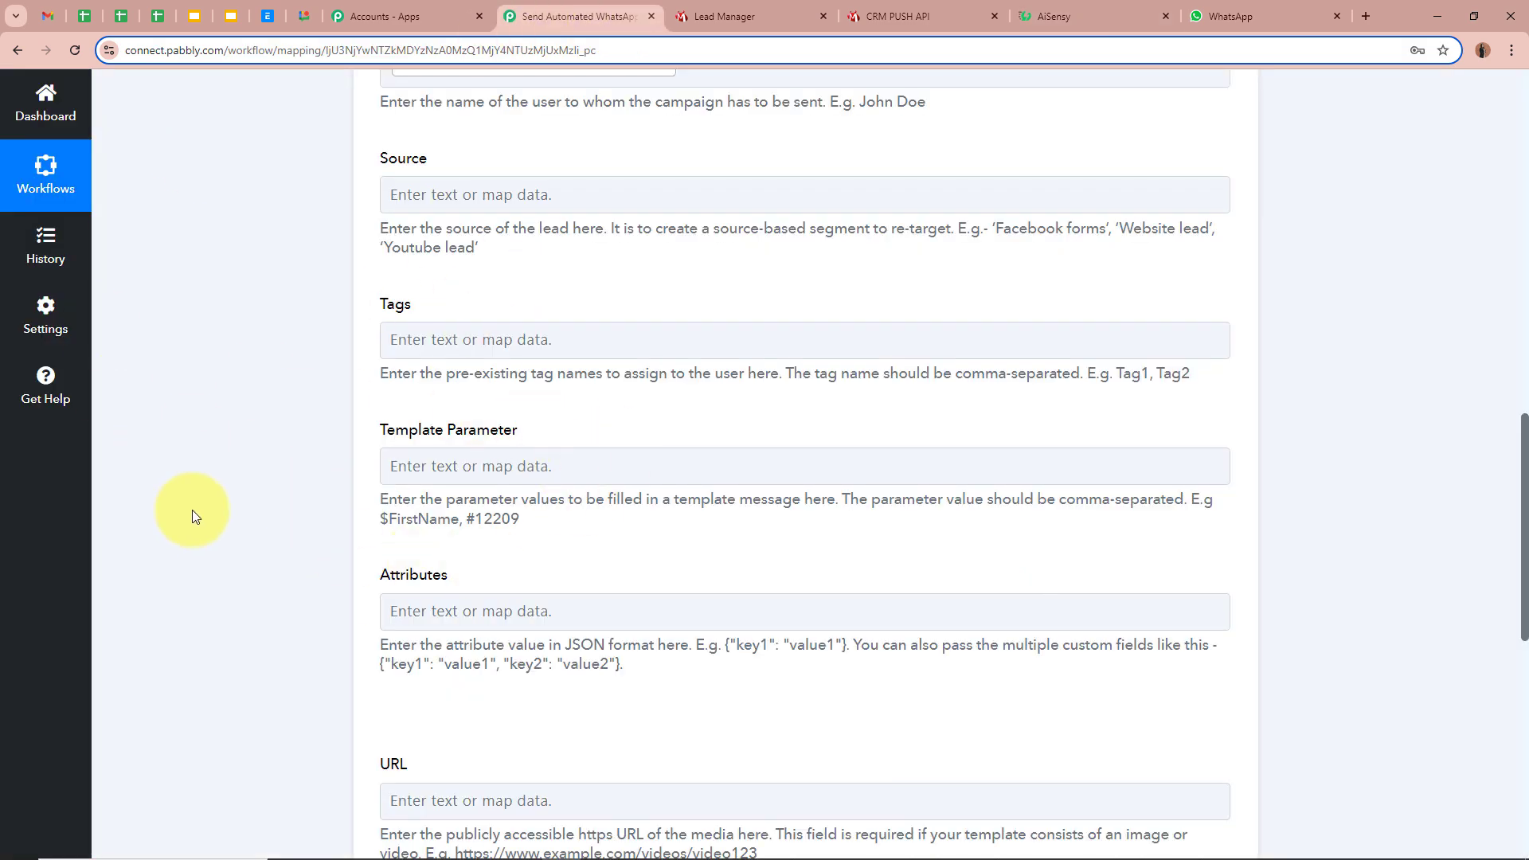
left_click(1130, 14)
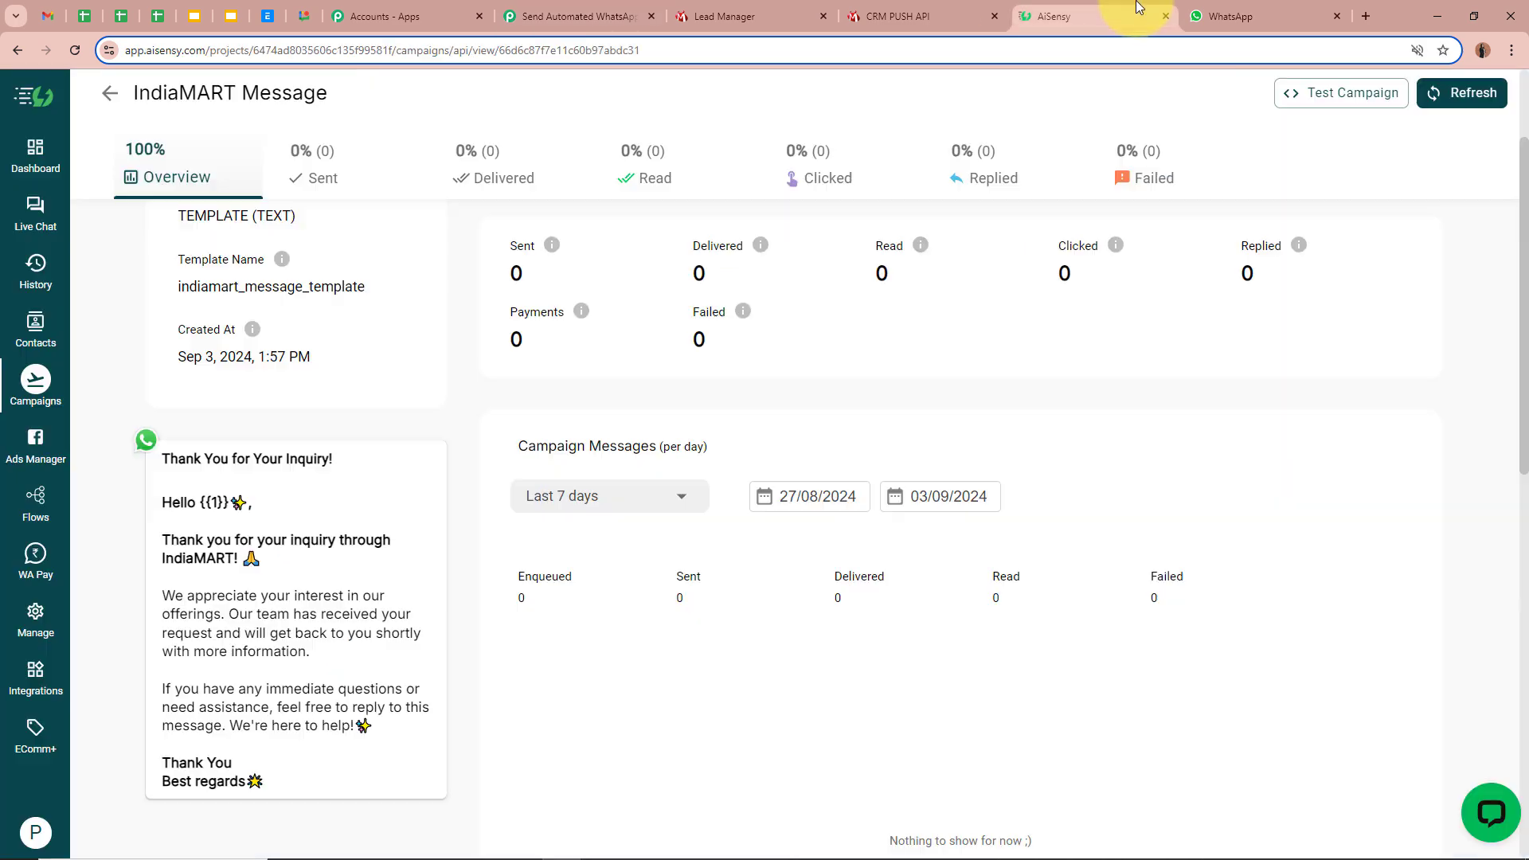
left_click(573, 16)
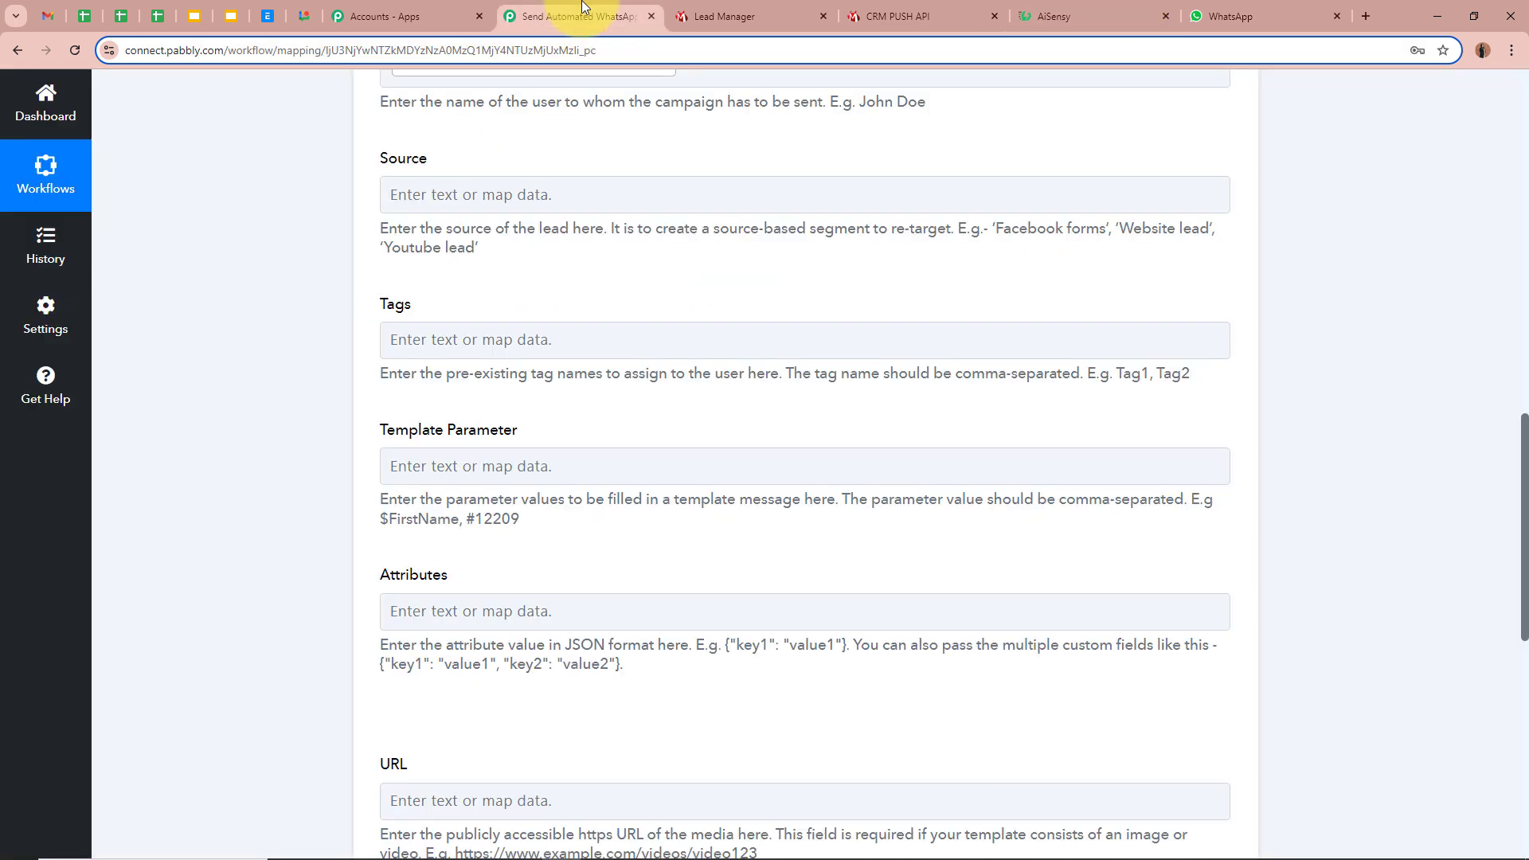
- Map Template Parameter to the lead's RESPONSE SENDER NAME field
left_click(528, 464)
left_click(470, 468)
left_click(448, 470)
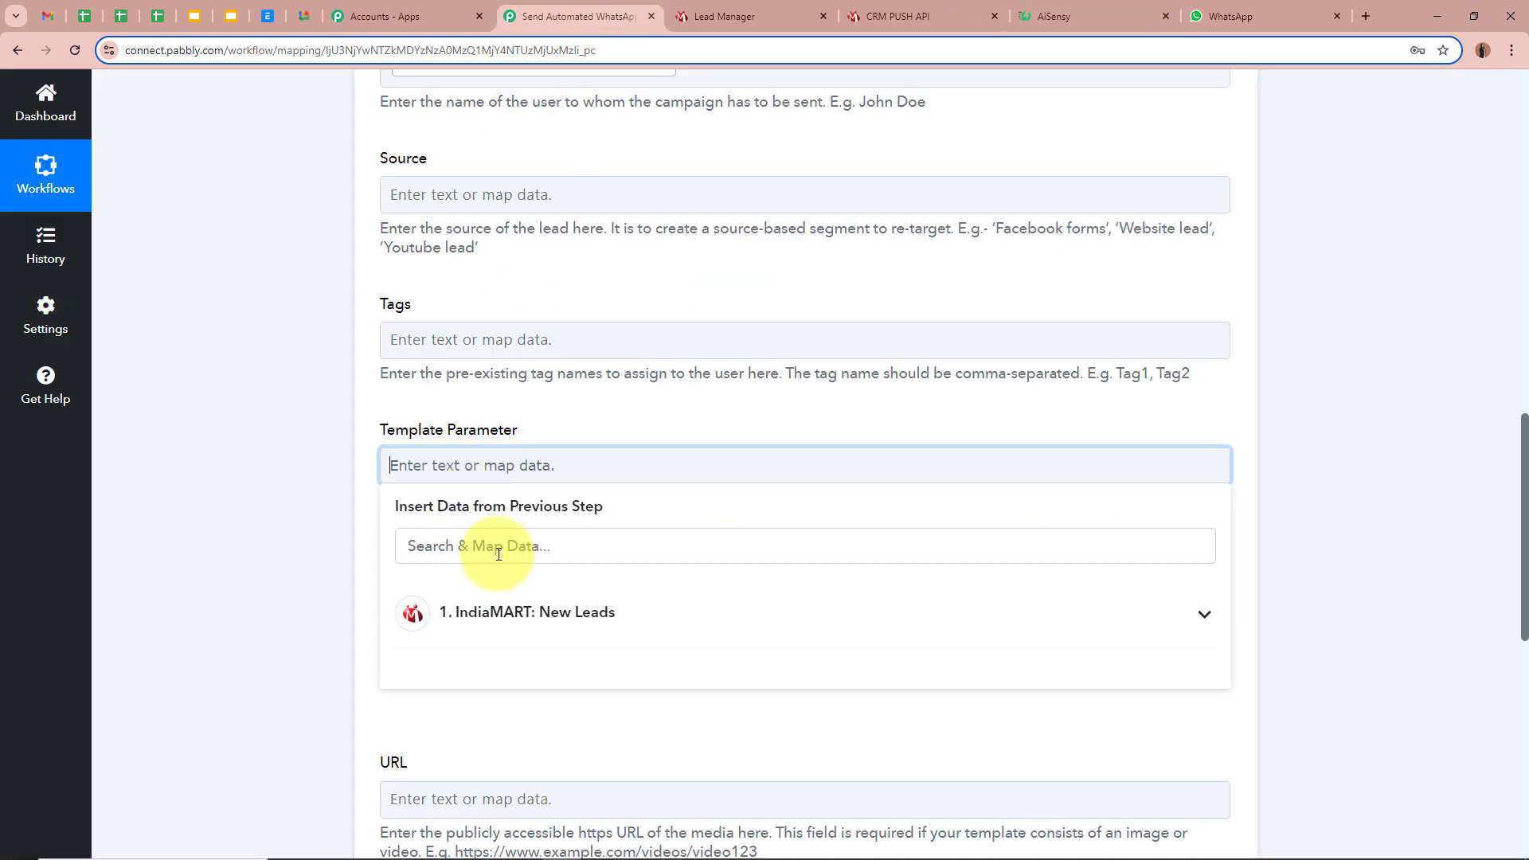
left_click(505, 546)
type("Name")
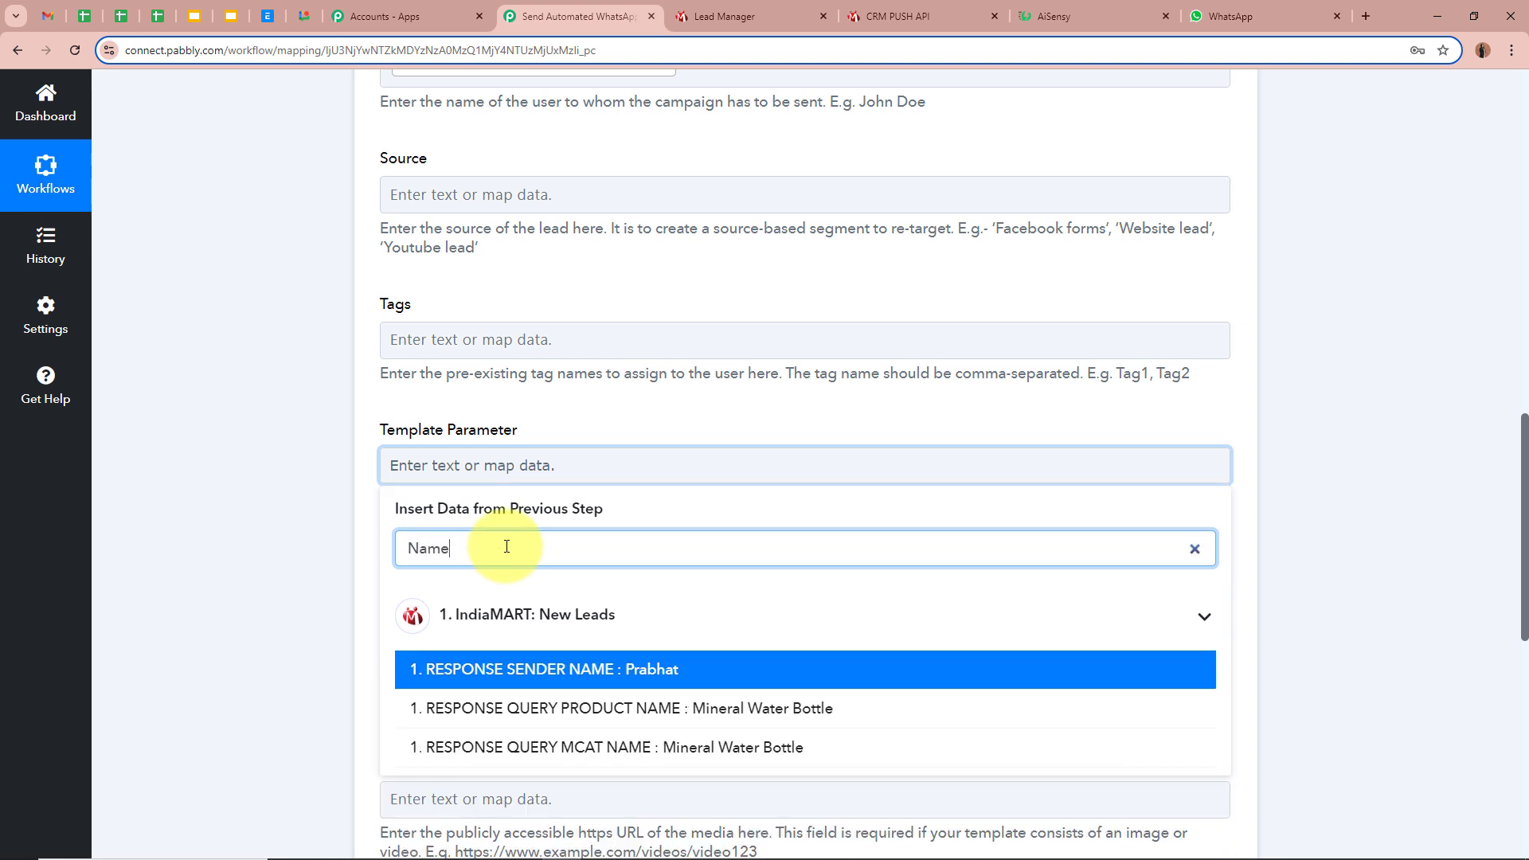
left_click(549, 676)
left_click(268, 539)
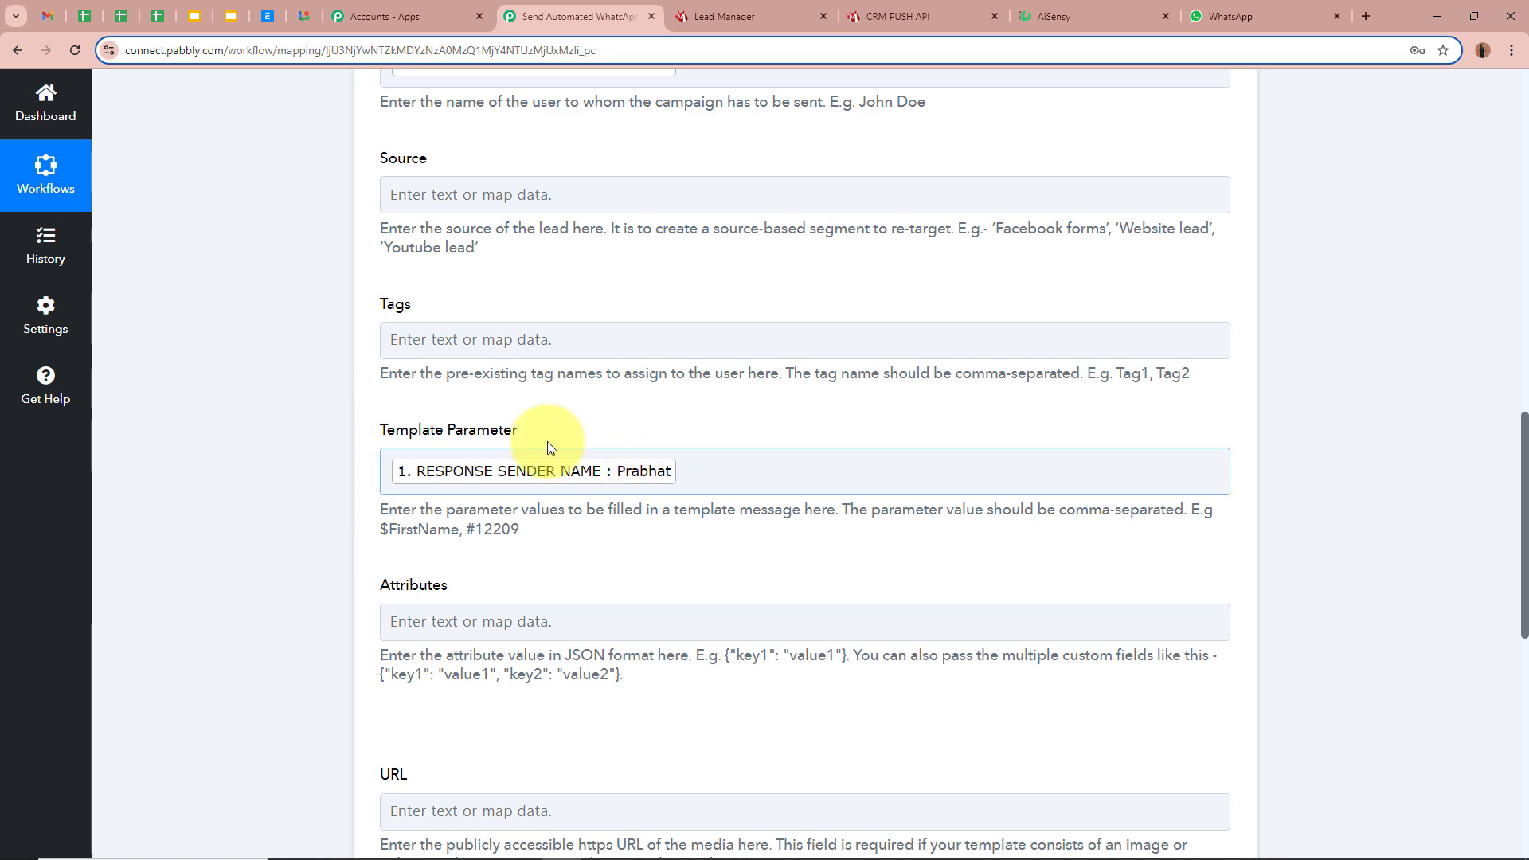
- Recheck AiSensy's {{1}} greeting placeholder, then scroll down the Pabbly step form
left_click(1108, 18)
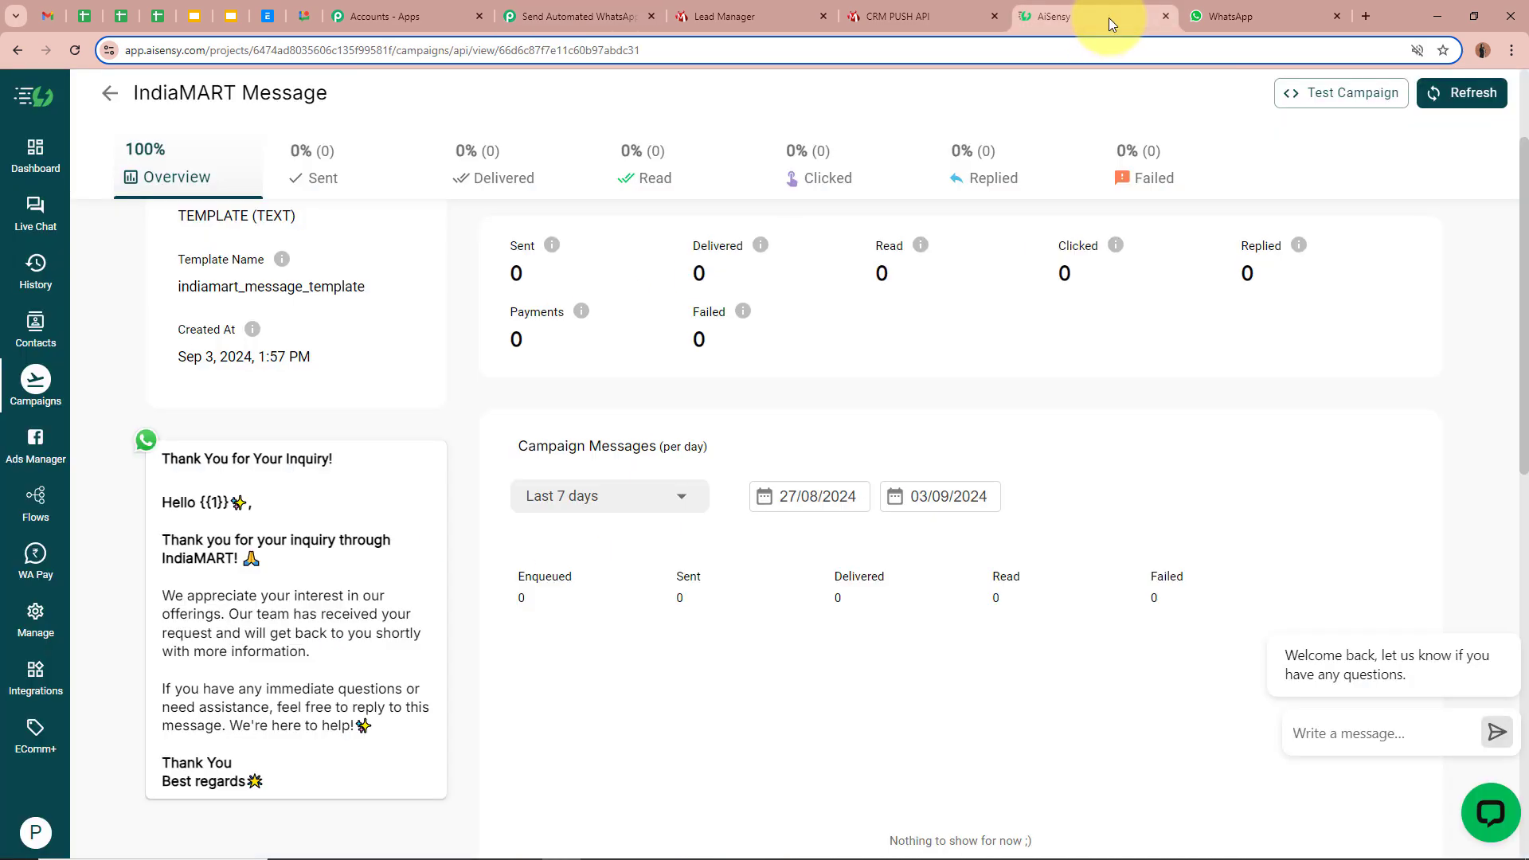
left_click_drag(199, 501, 240, 500)
left_click(570, 17)
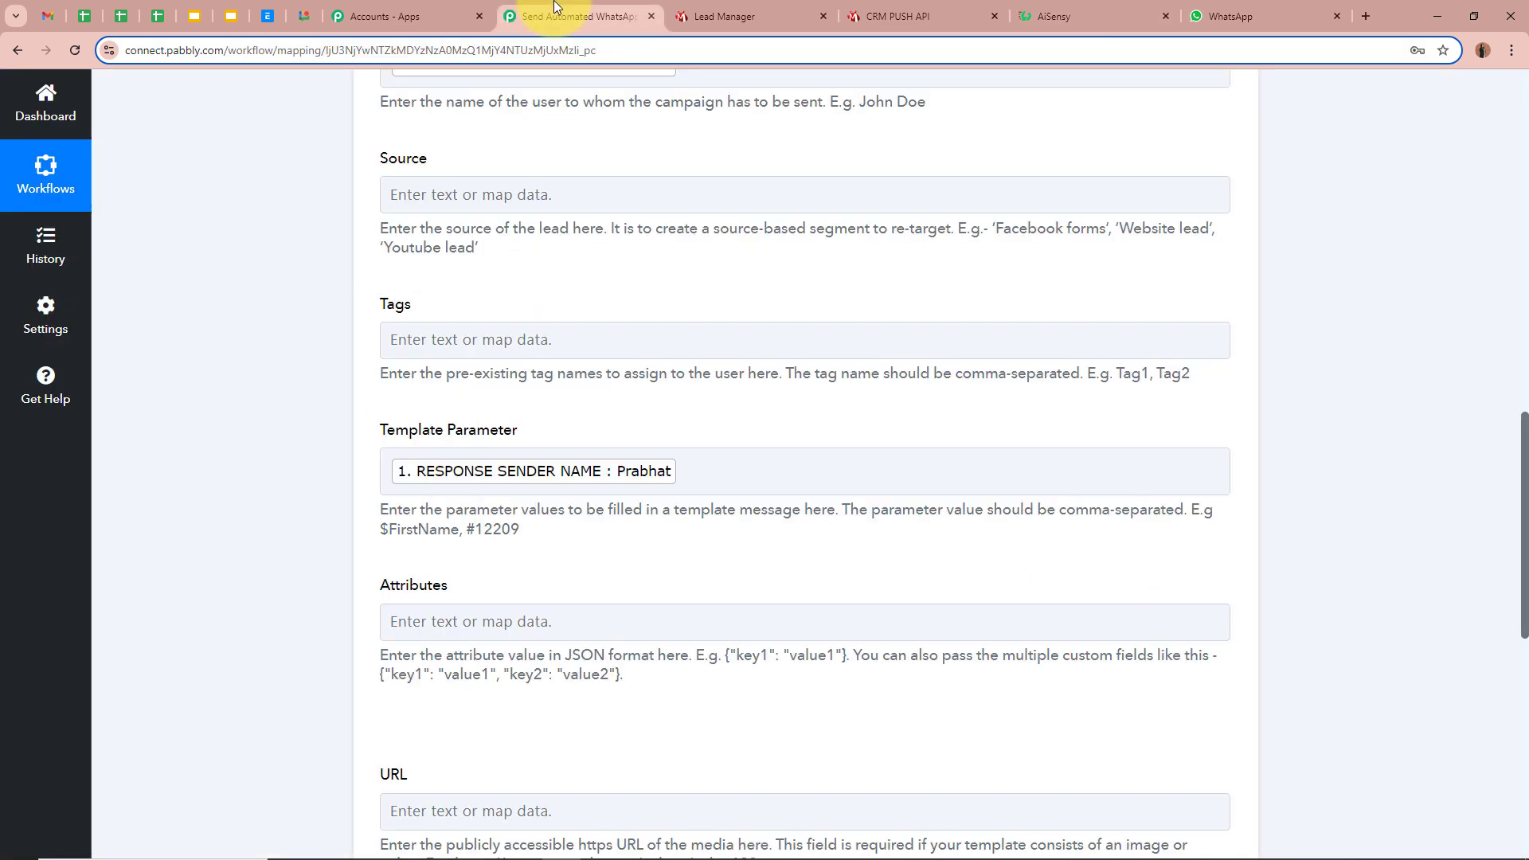
scroll(450, 398, "down", 2)
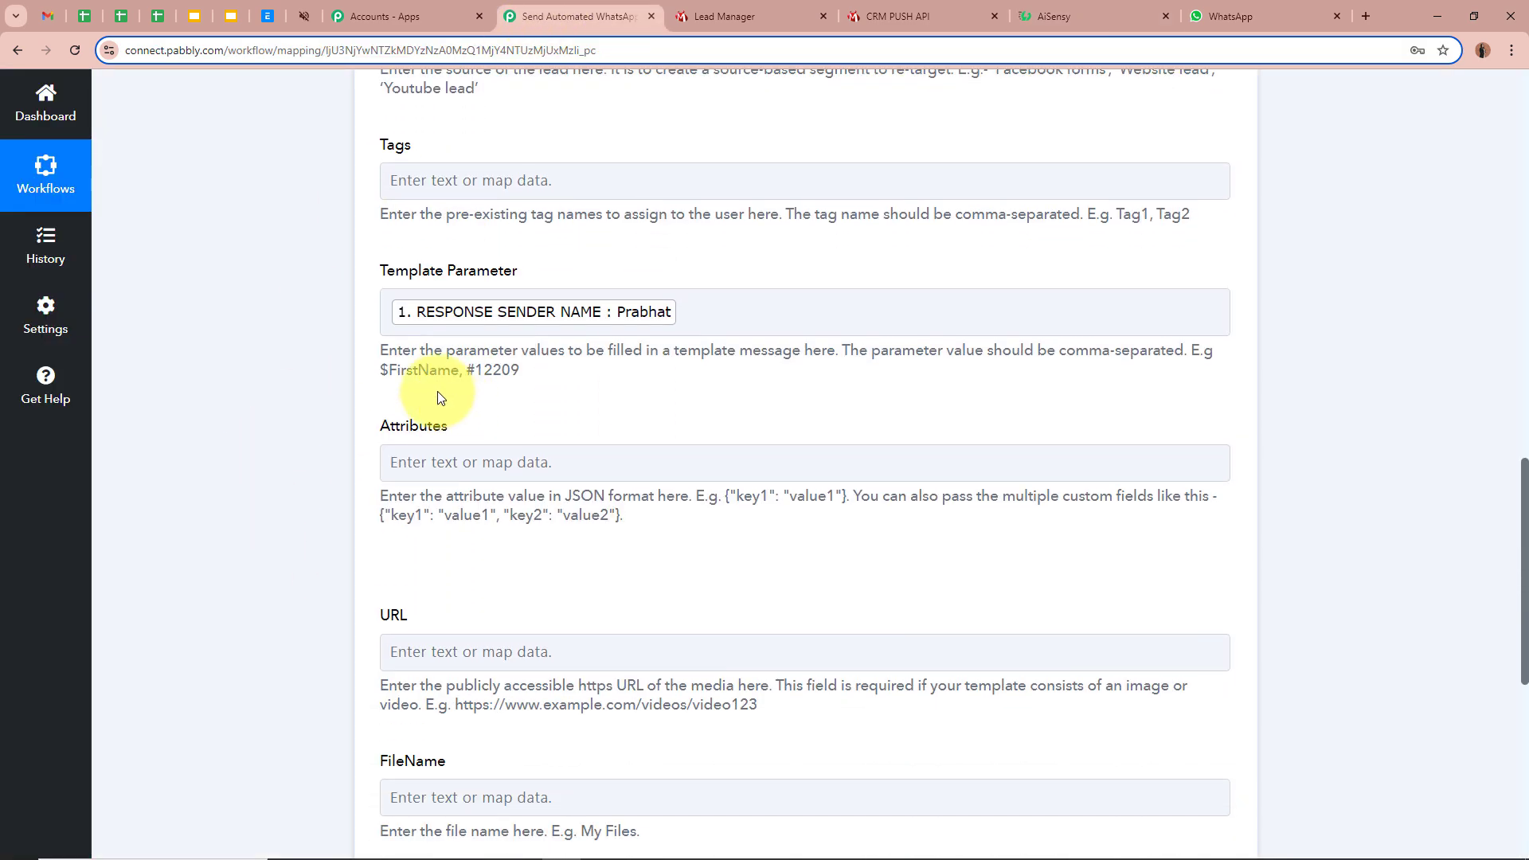
scroll(340, 562, "down", 2)
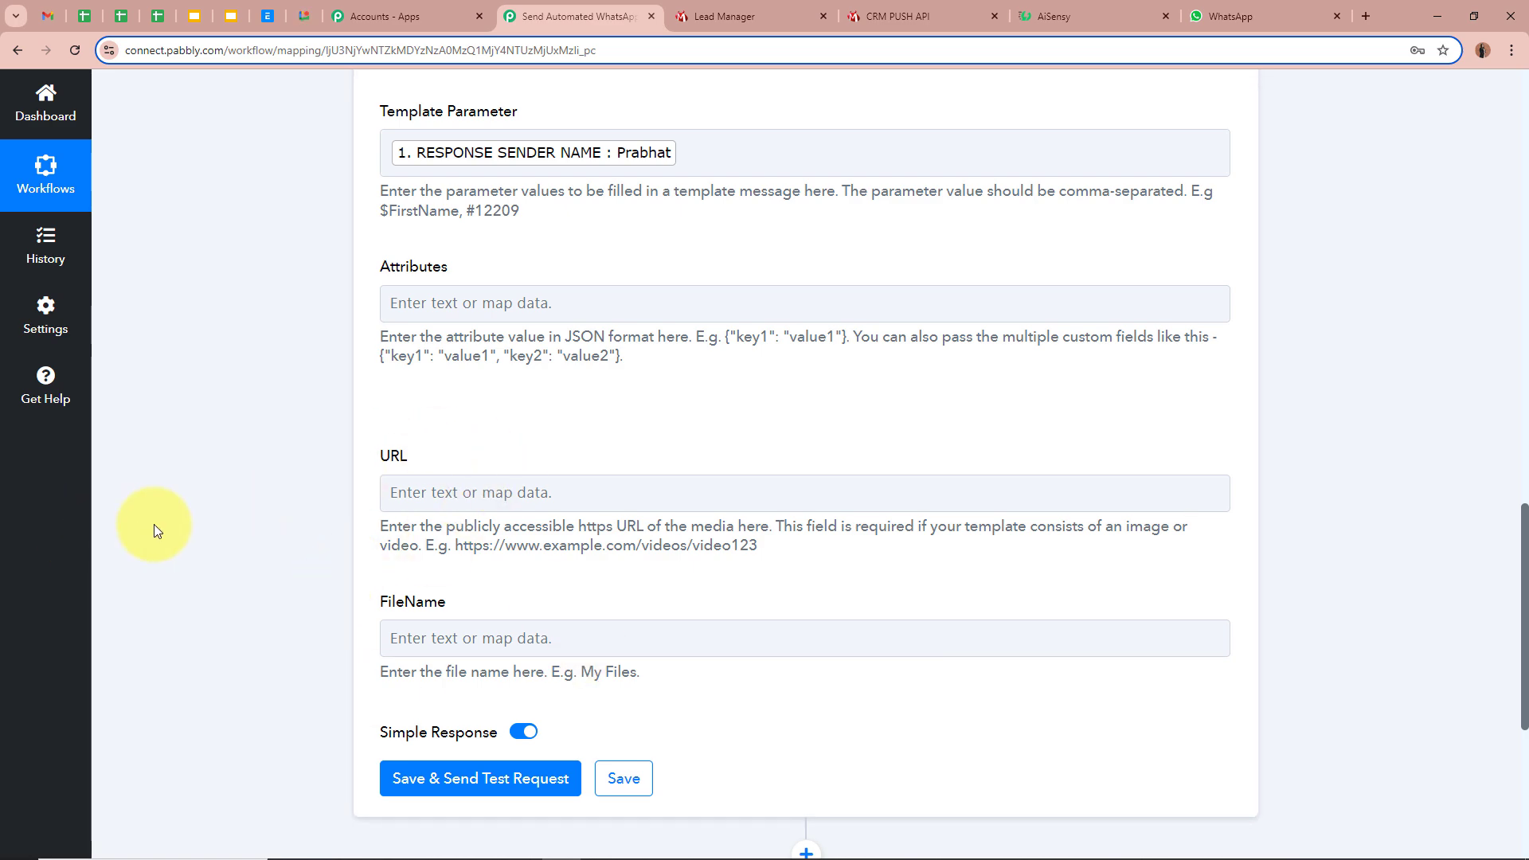
scroll(280, 554, "up", 8)
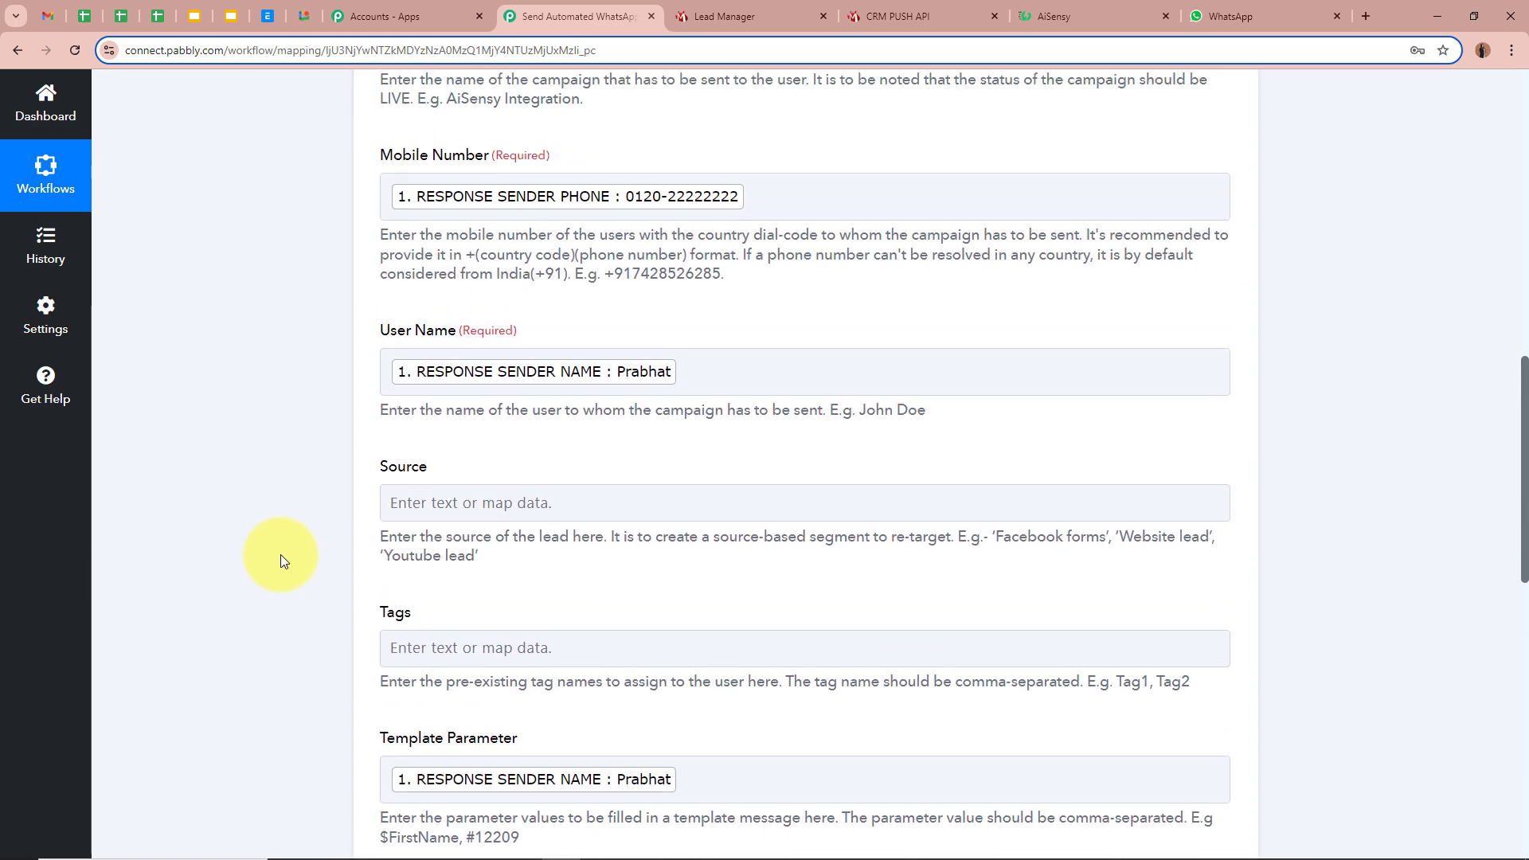
scroll(281, 554, "down", 8)
scroll(280, 554, "down", 3)
- Save the AiSensy step with a test request and confirm the response shows Success true
left_click(492, 545)
scroll(336, 556, "down", 2)
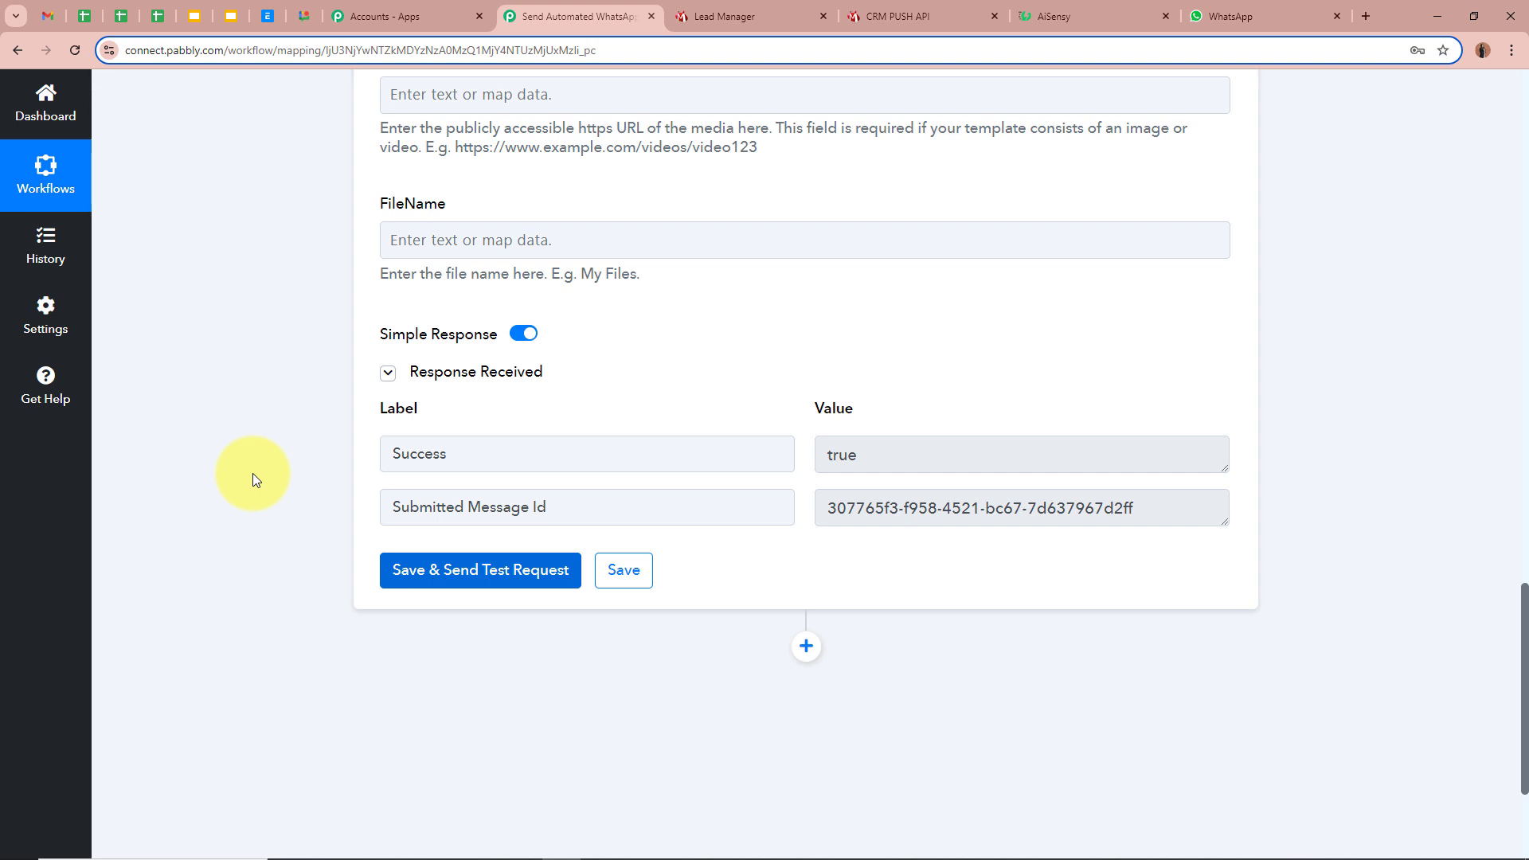
left_click_drag(458, 454, 369, 451)
left_click_drag(914, 447, 385, 447)
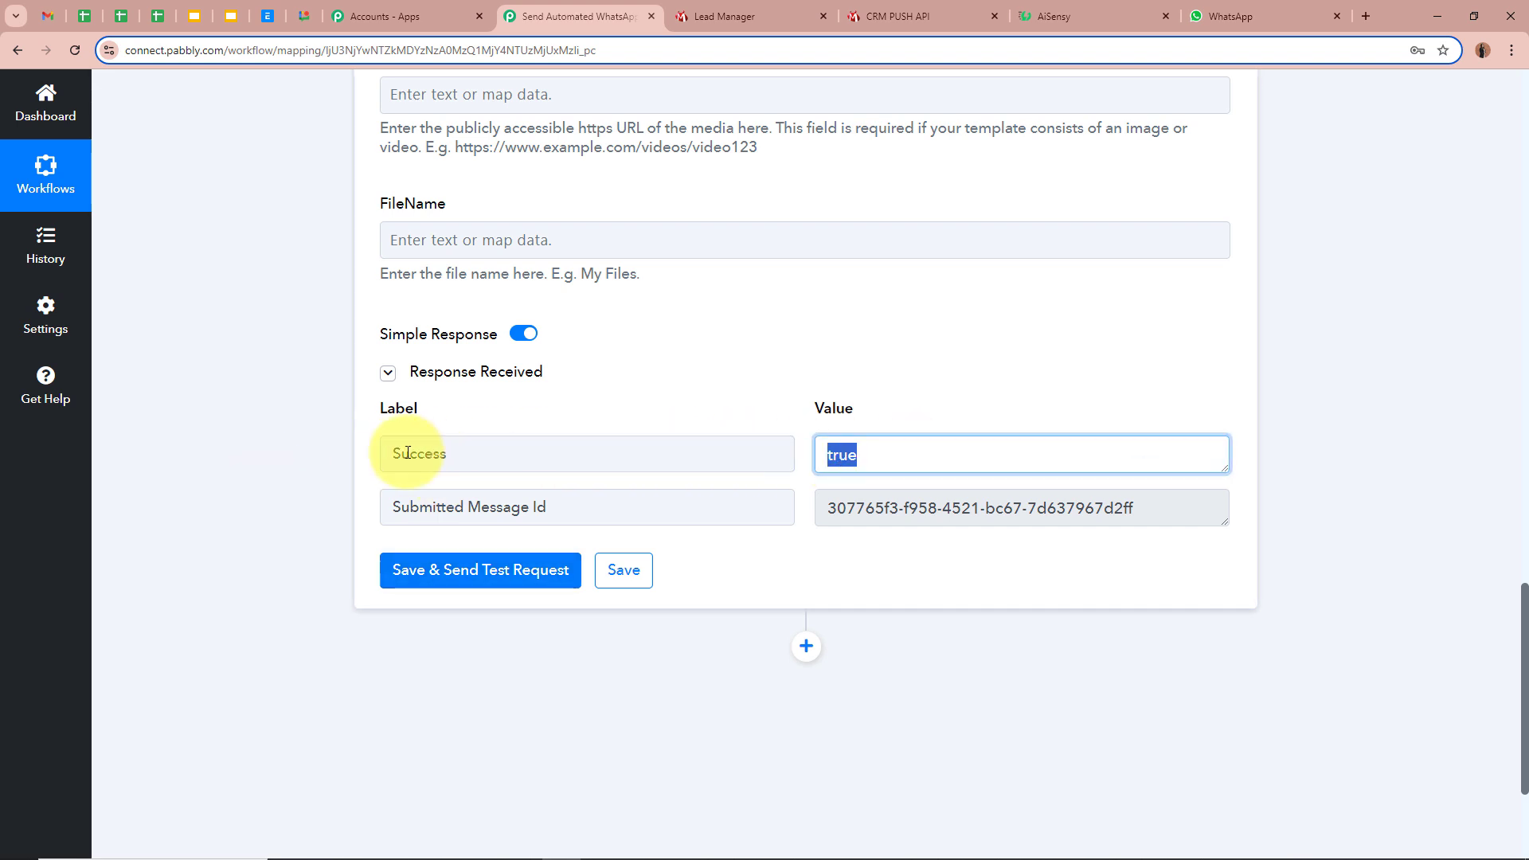
left_click(317, 465)
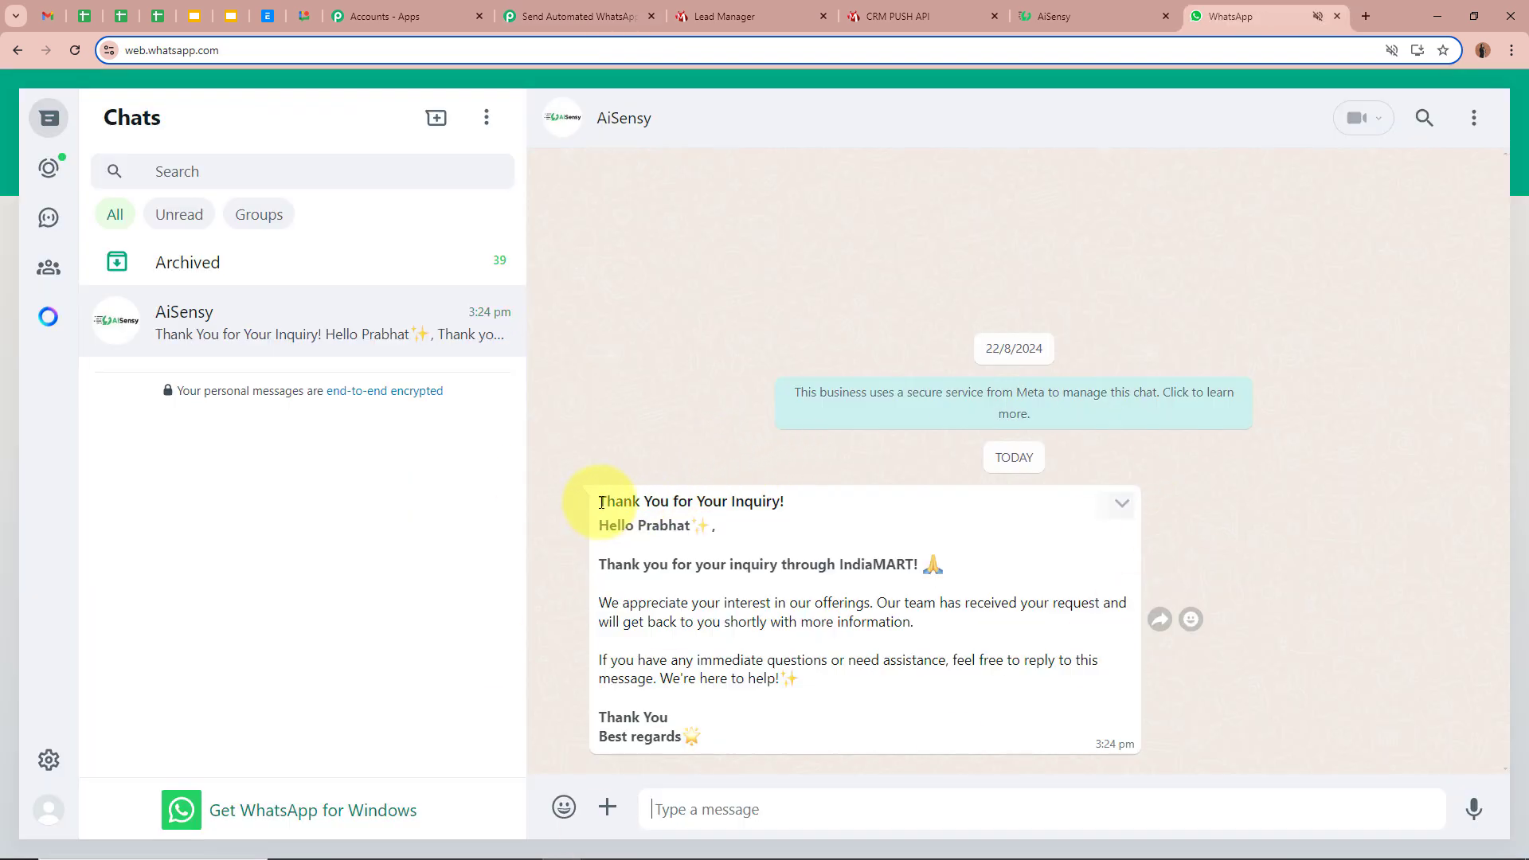
- Read the received template message, from the lead's-name greeting to the closing, then return to Pabbly
left_click_drag(609, 525, 711, 537)
left_click_drag(598, 564, 923, 564)
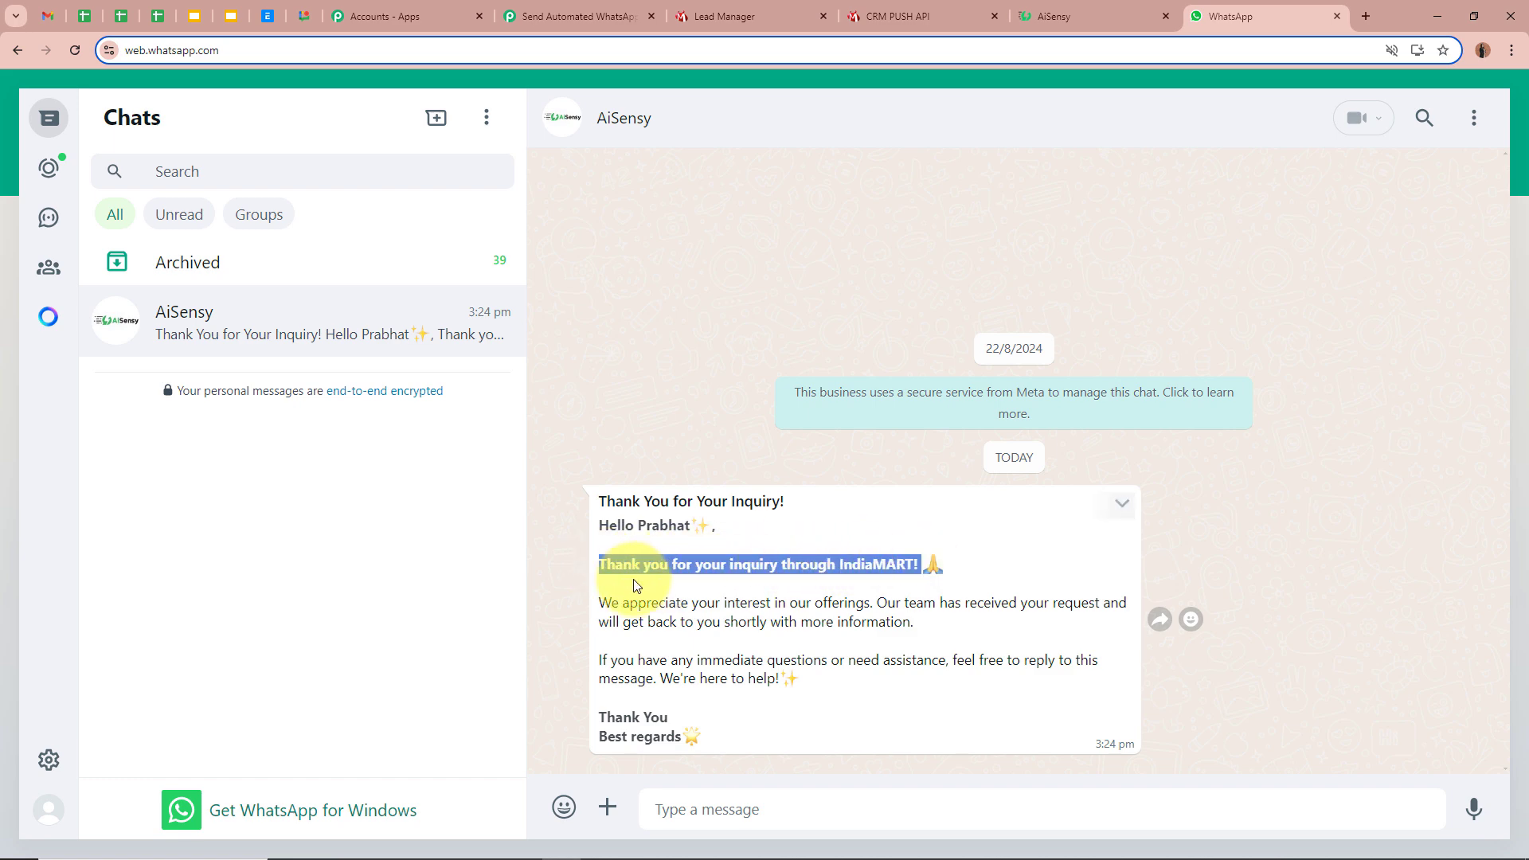
left_click_drag(598, 603, 862, 625)
left_click(582, 610)
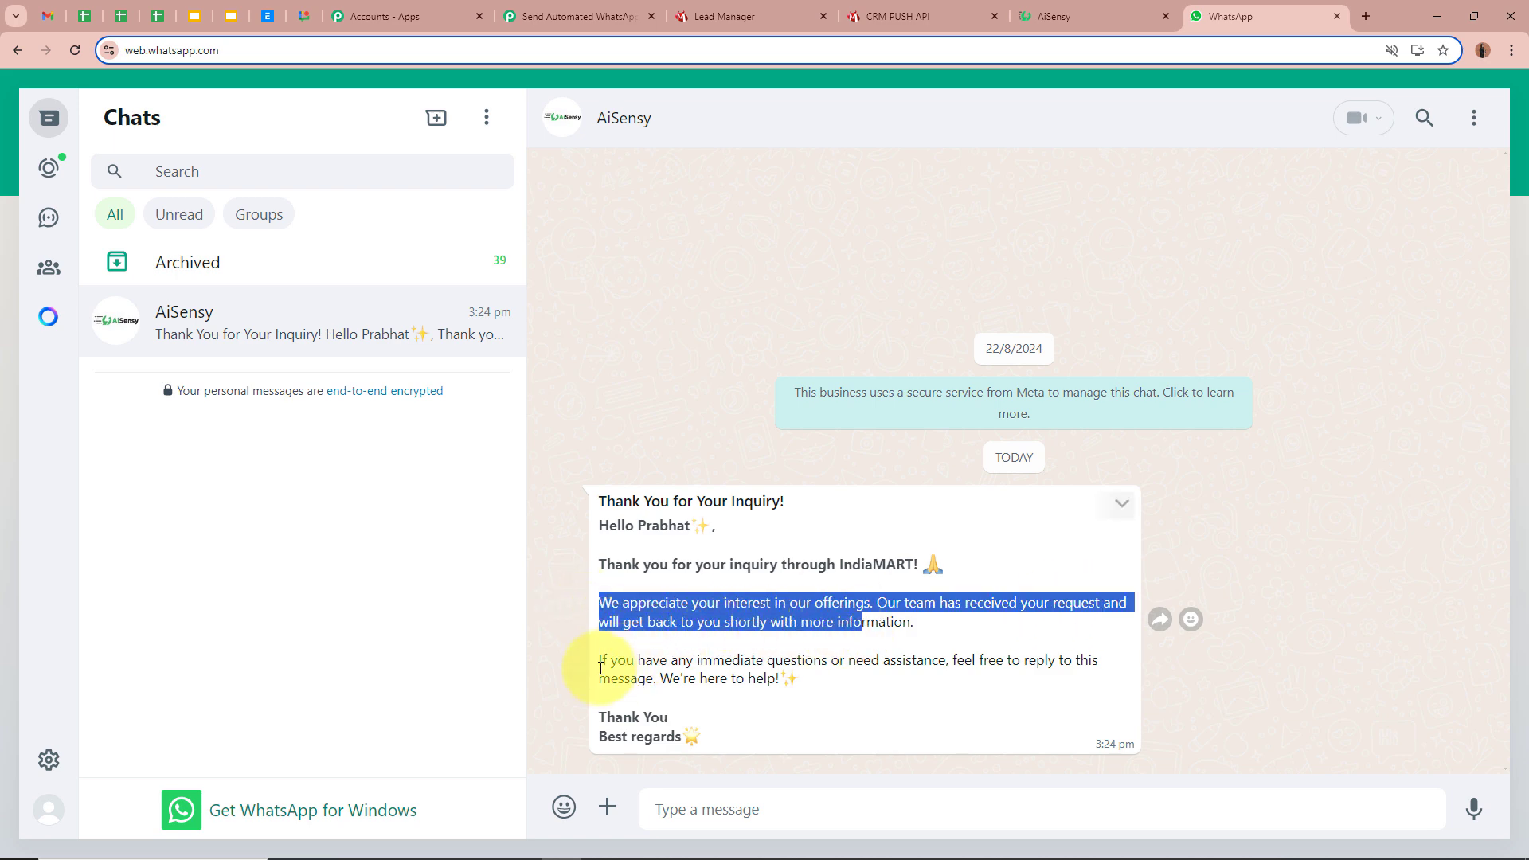
left_click_drag(598, 660, 779, 680)
left_click_drag(606, 719, 695, 729)
left_click(909, 667)
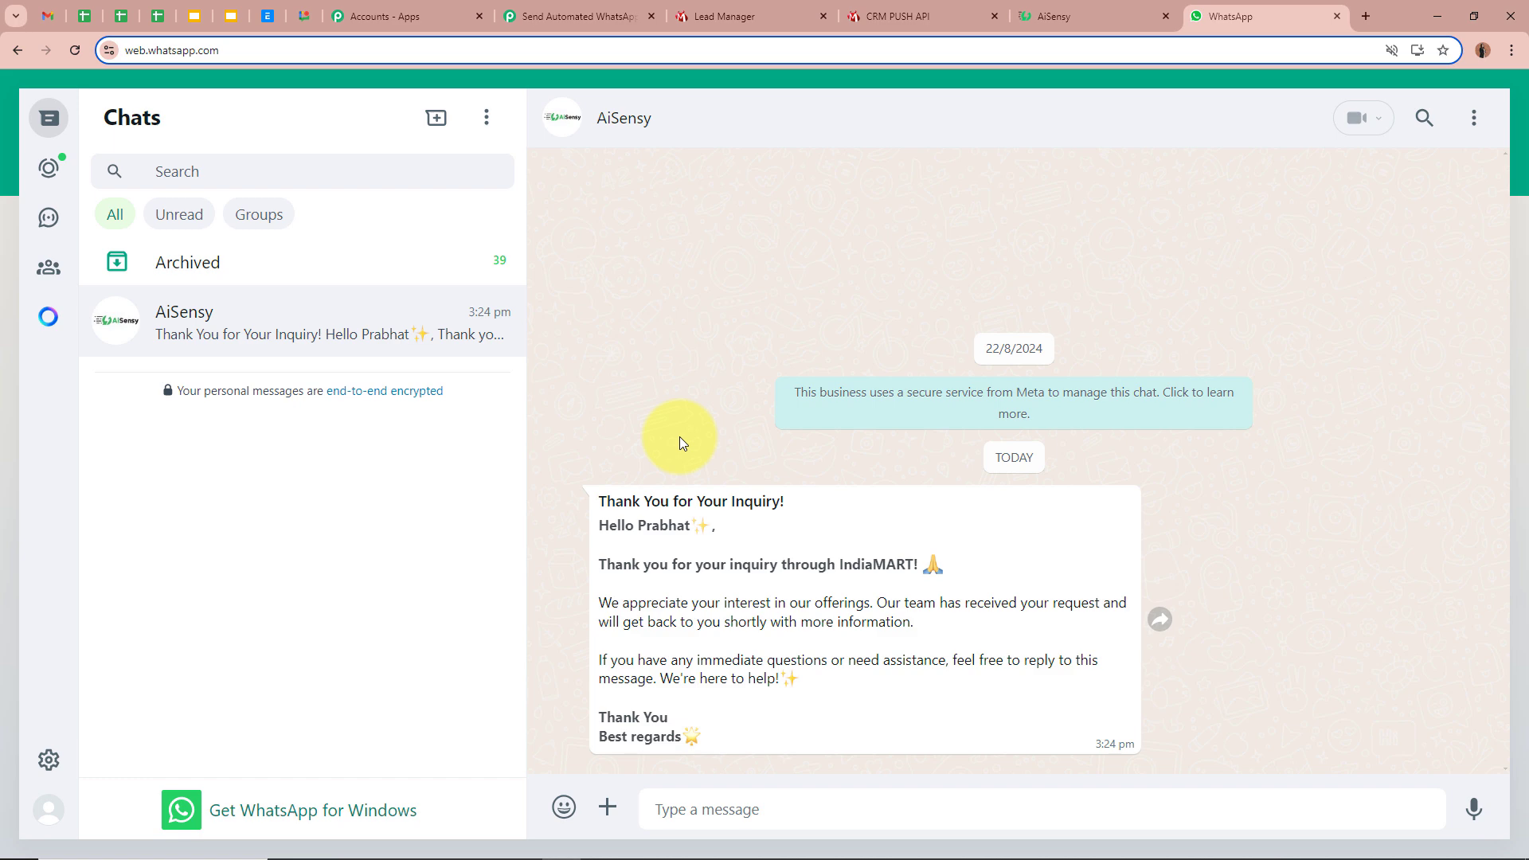
left_click(575, 16)
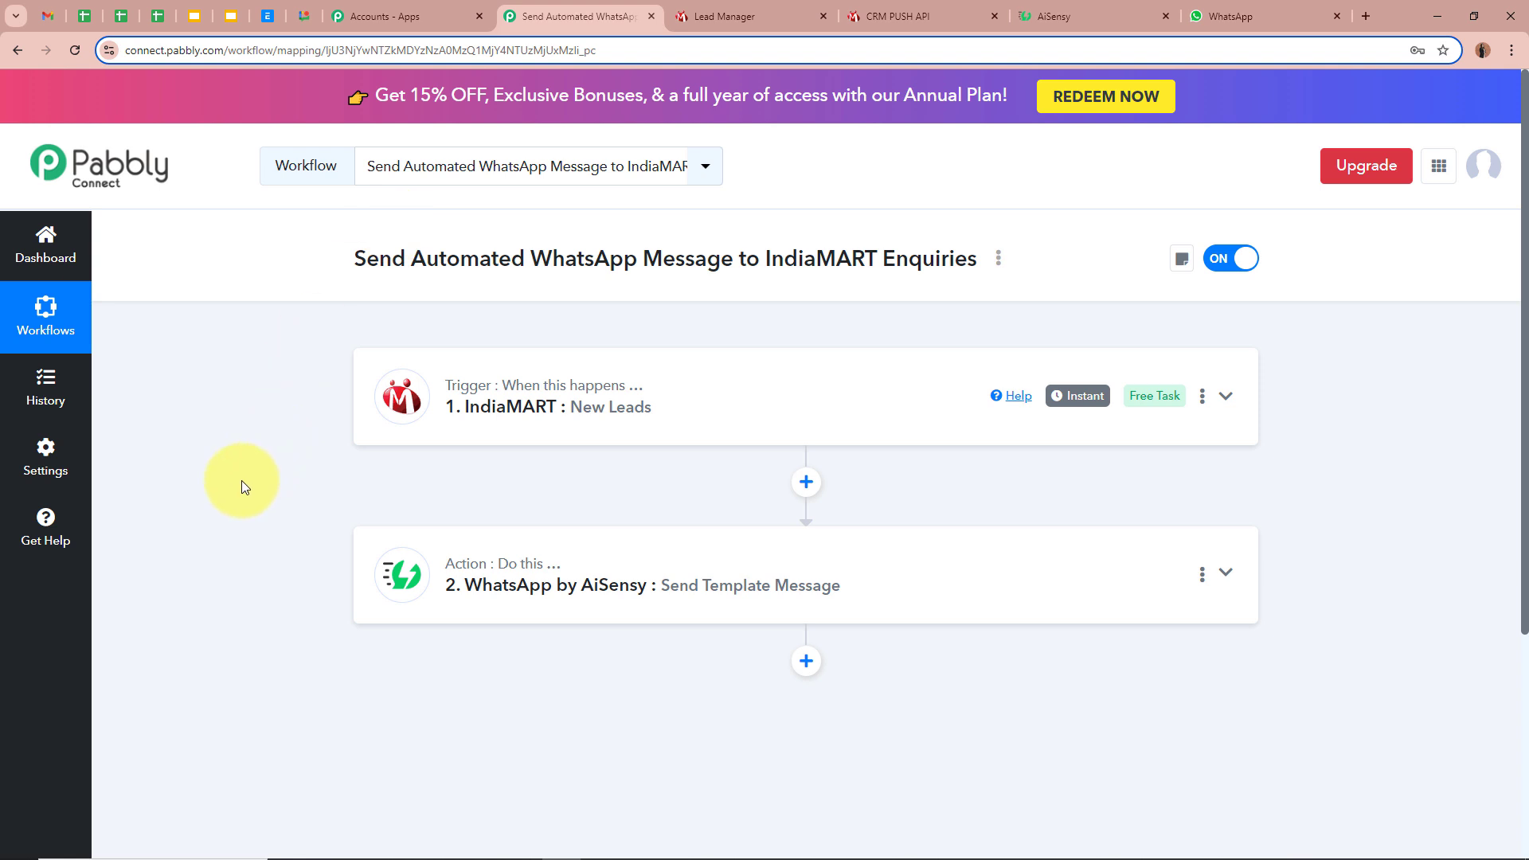